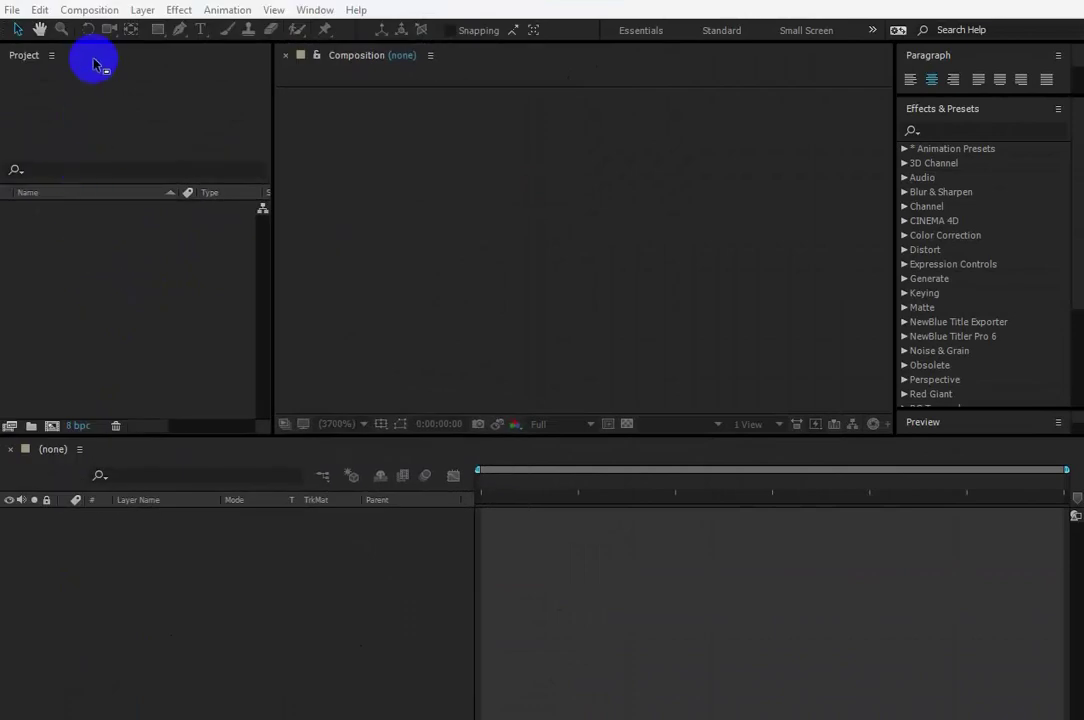
Create Comp 1 from the HDTV 1080 29.97 preset at Full resolution, five seconds long.
click(95, 12)
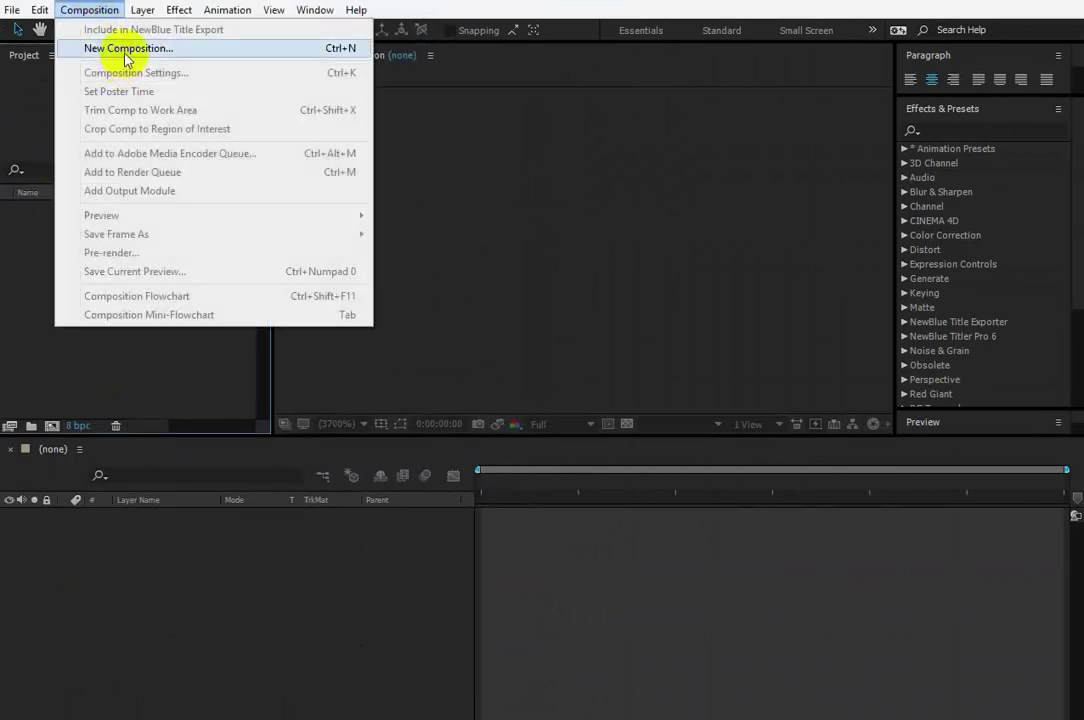
click(128, 46)
click(450, 207)
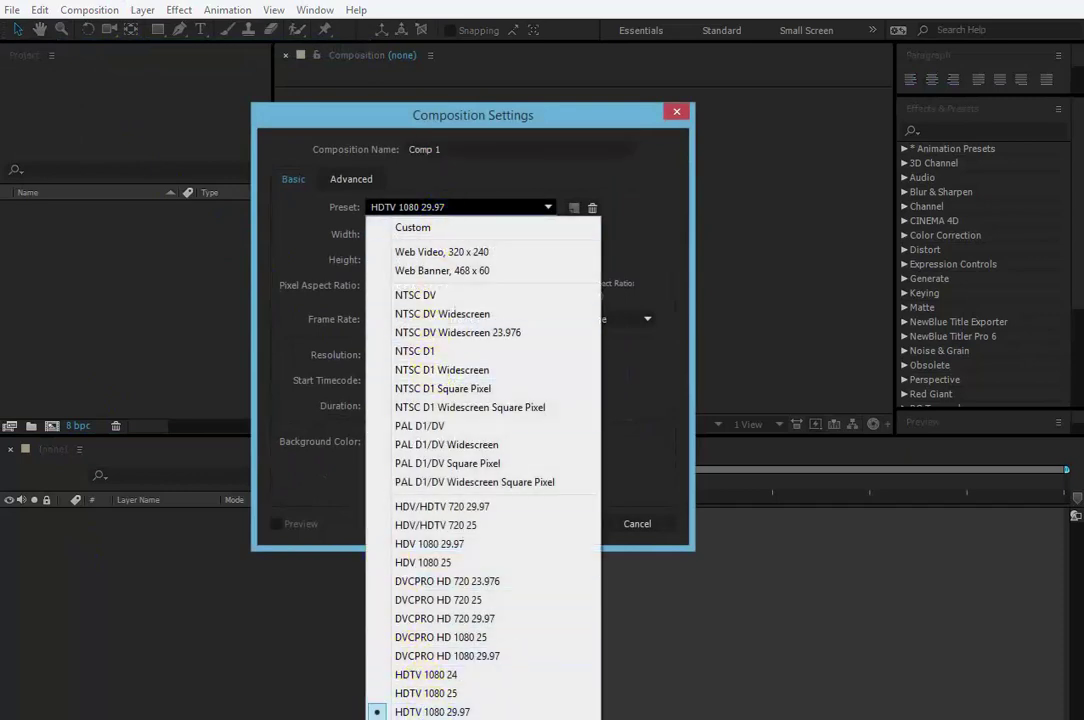
click(433, 711)
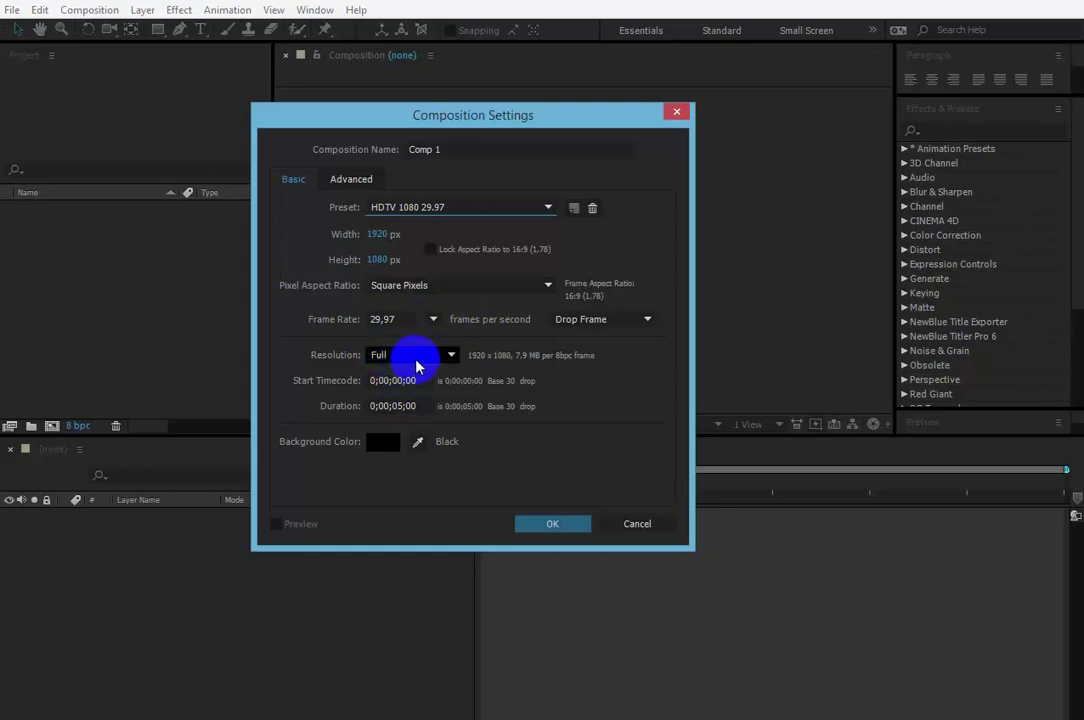
click(414, 359)
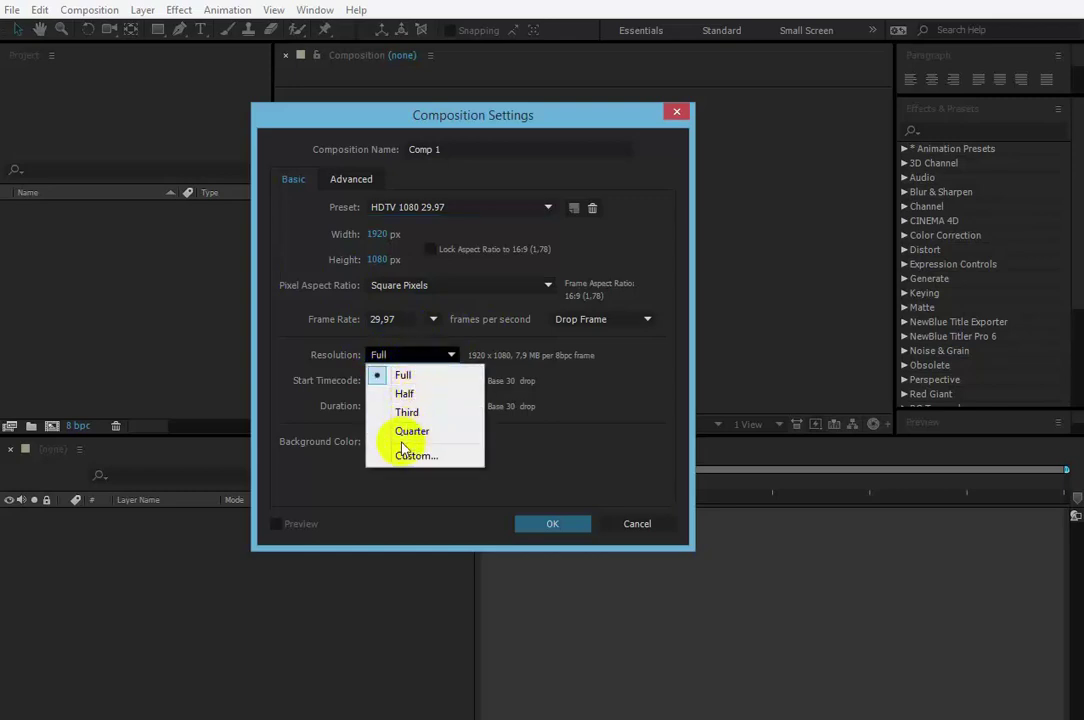
click(370, 482)
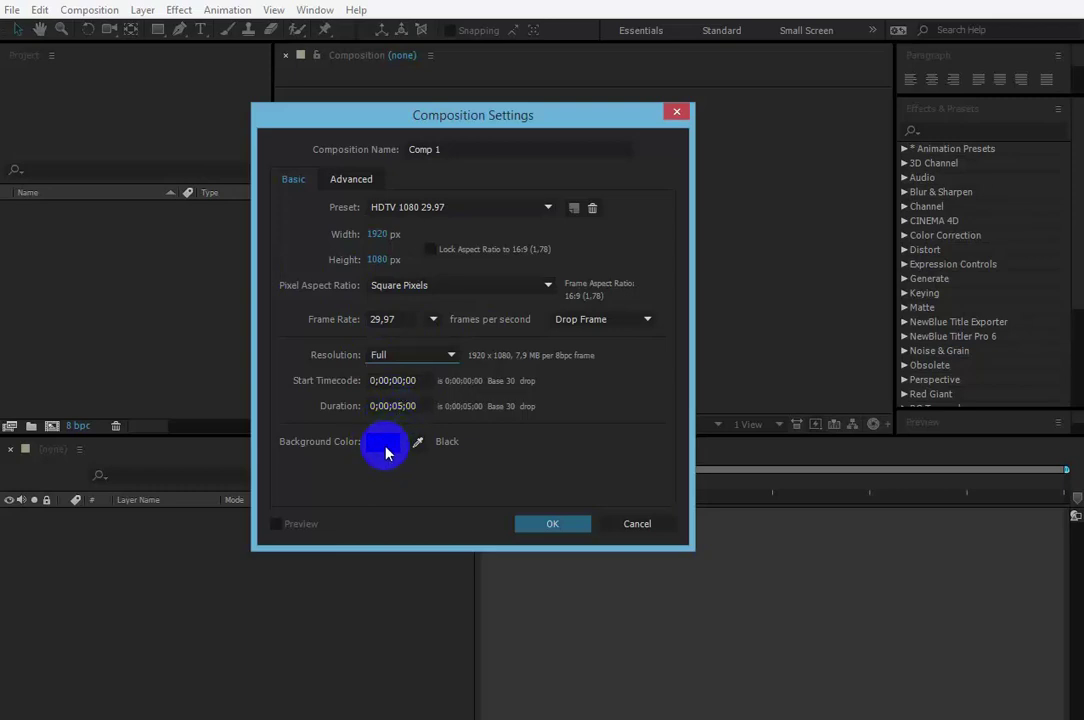
click(552, 526)
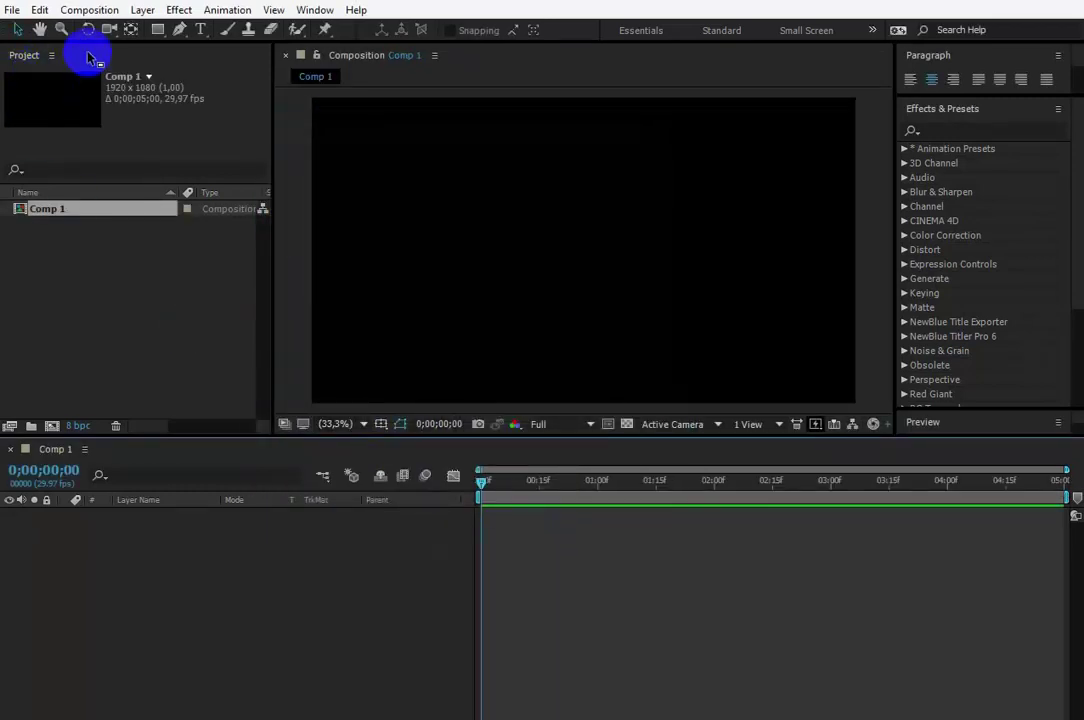
Import balloon_PNG596.png into the project.
right_click(81, 273)
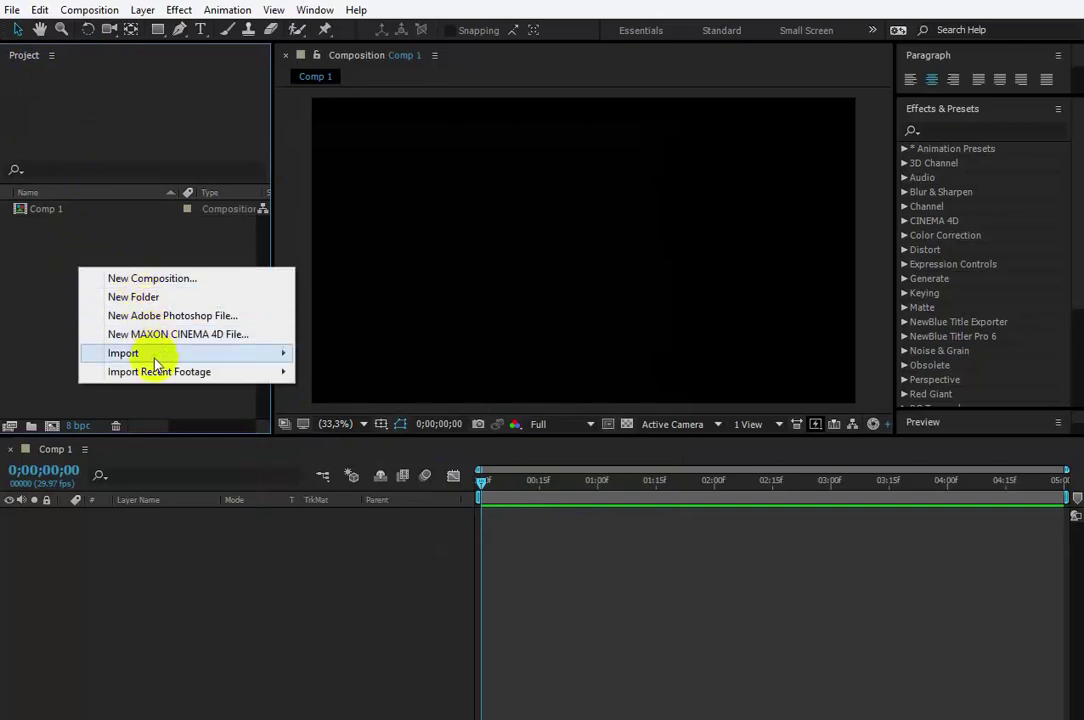
mouse_move(124, 353)
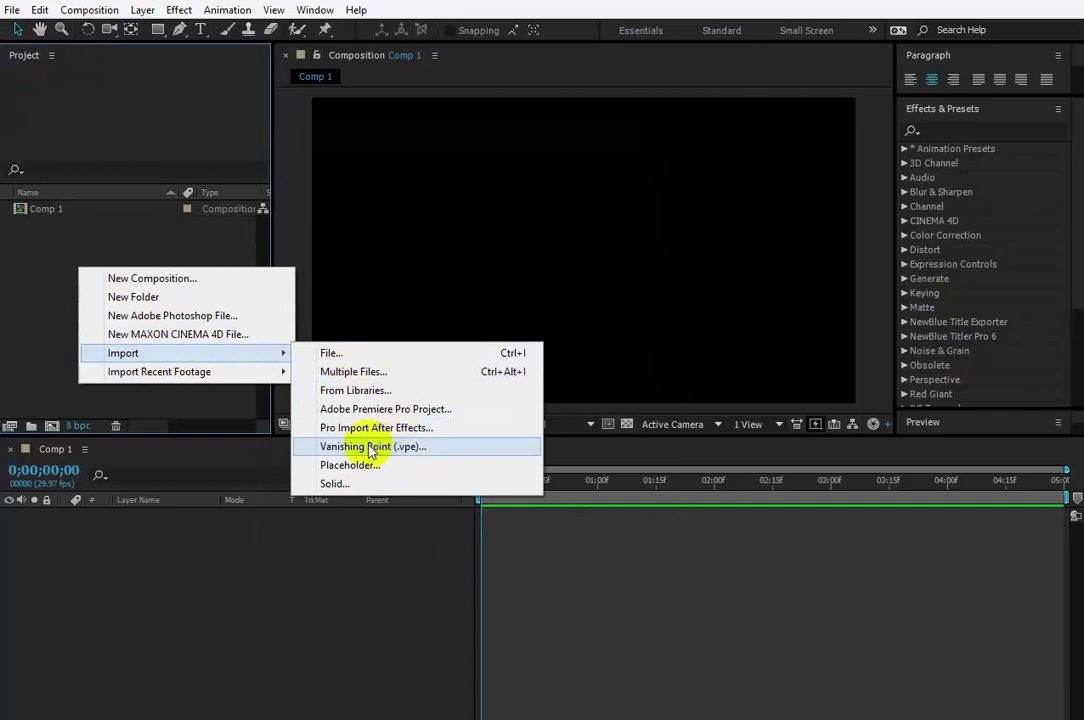
click(329, 353)
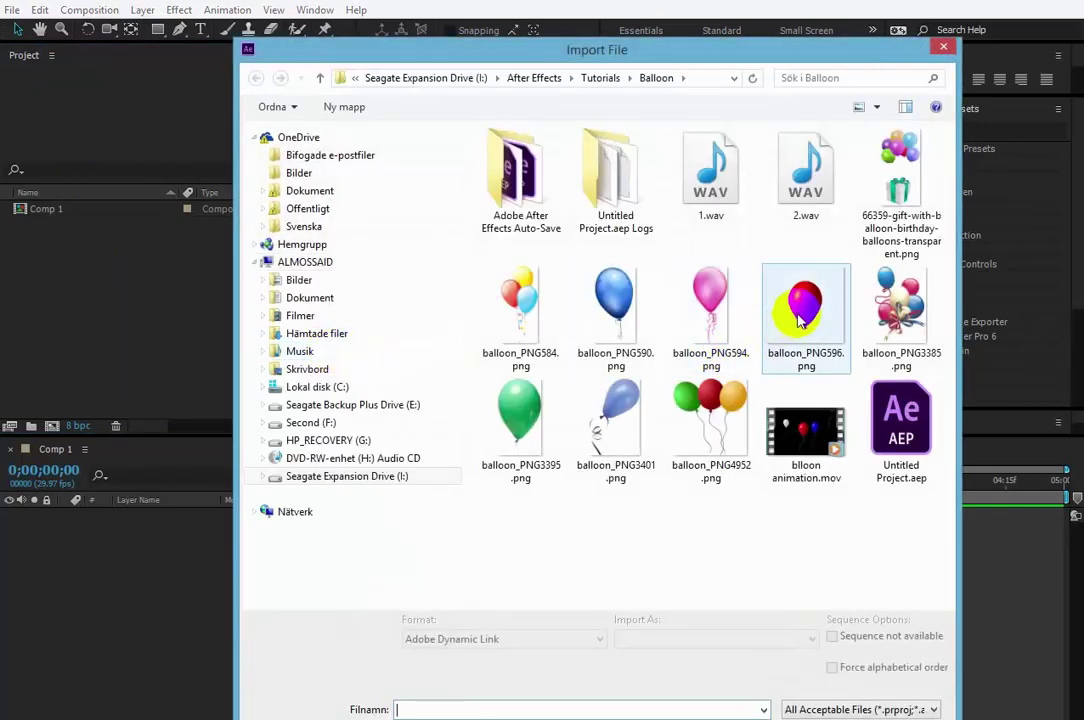
click(805, 305)
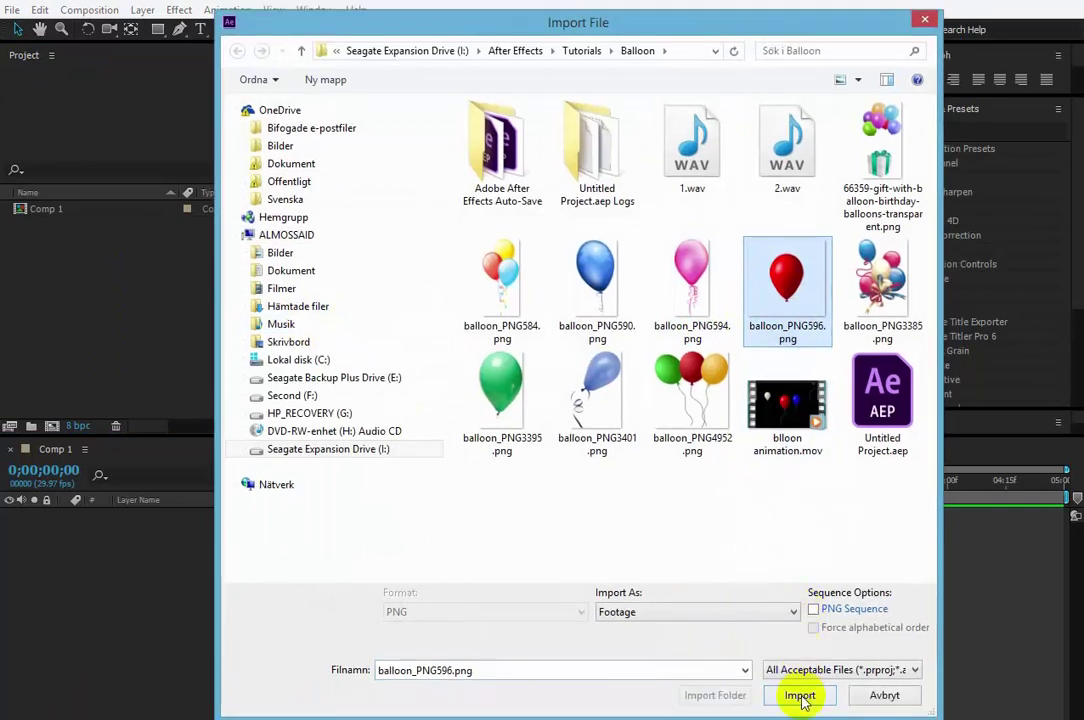
click(800, 697)
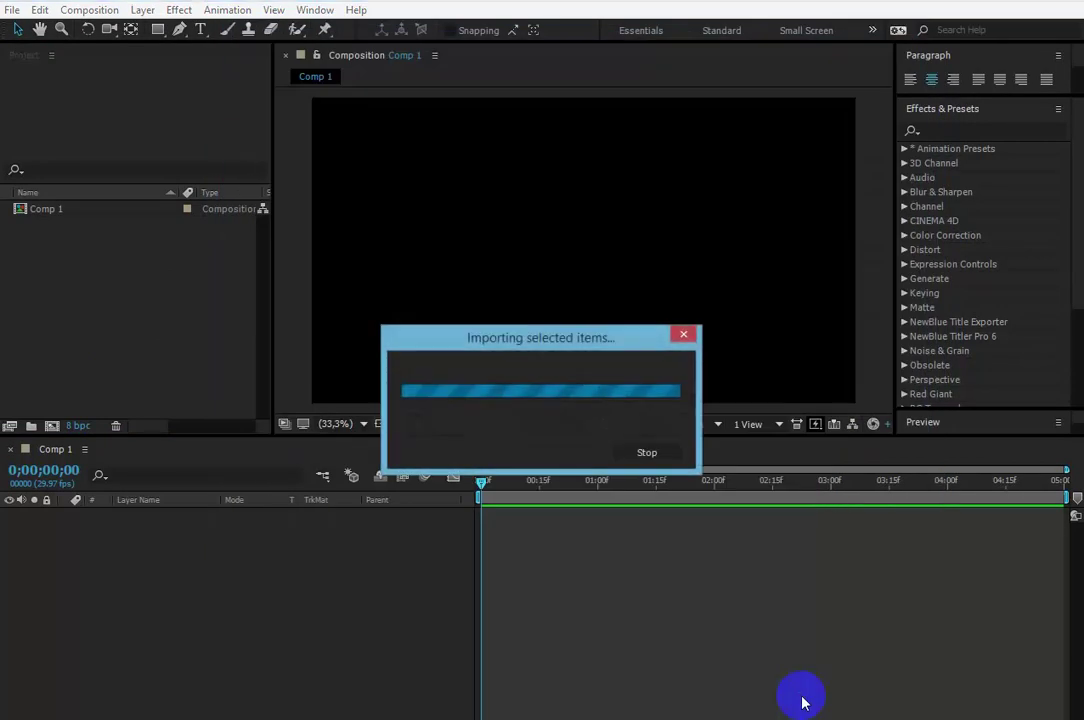
Add the balloon image to Comp 1 and toggle the transparency grid on and off.
drag(72, 210, 82, 530)
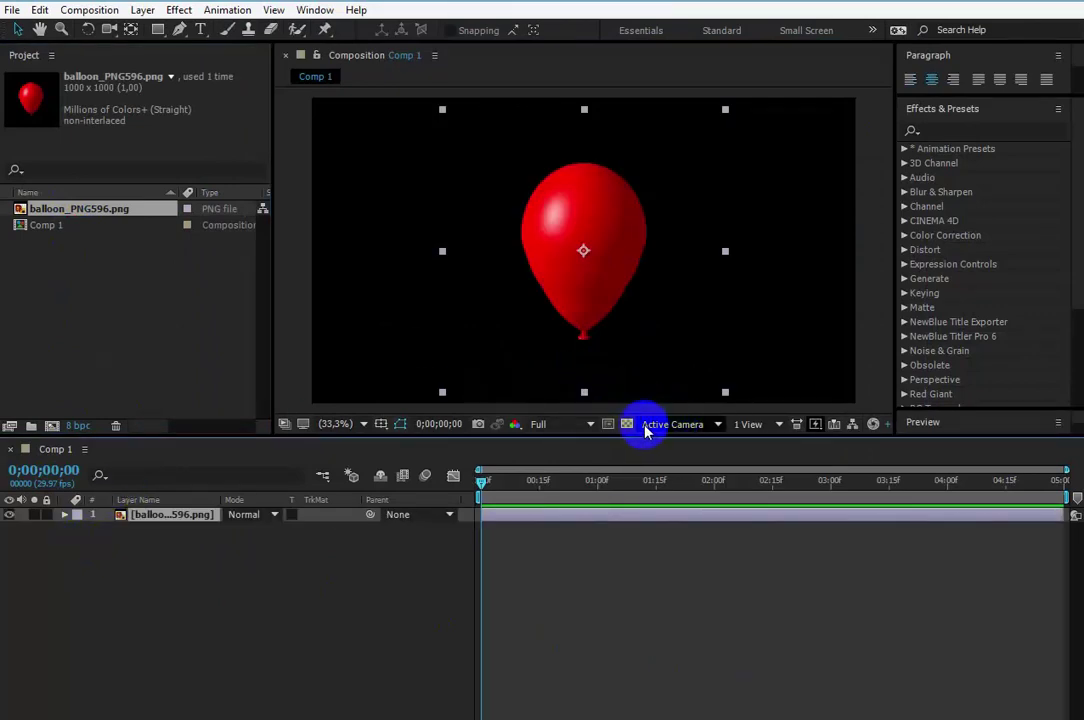
click(627, 425)
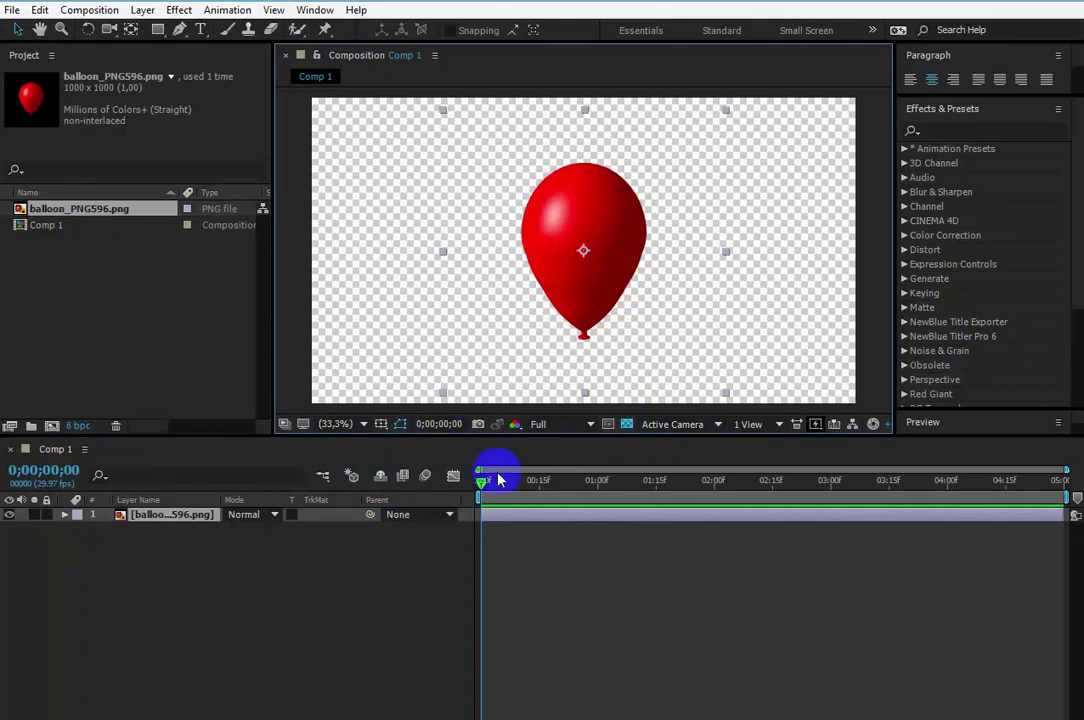
click(626, 425)
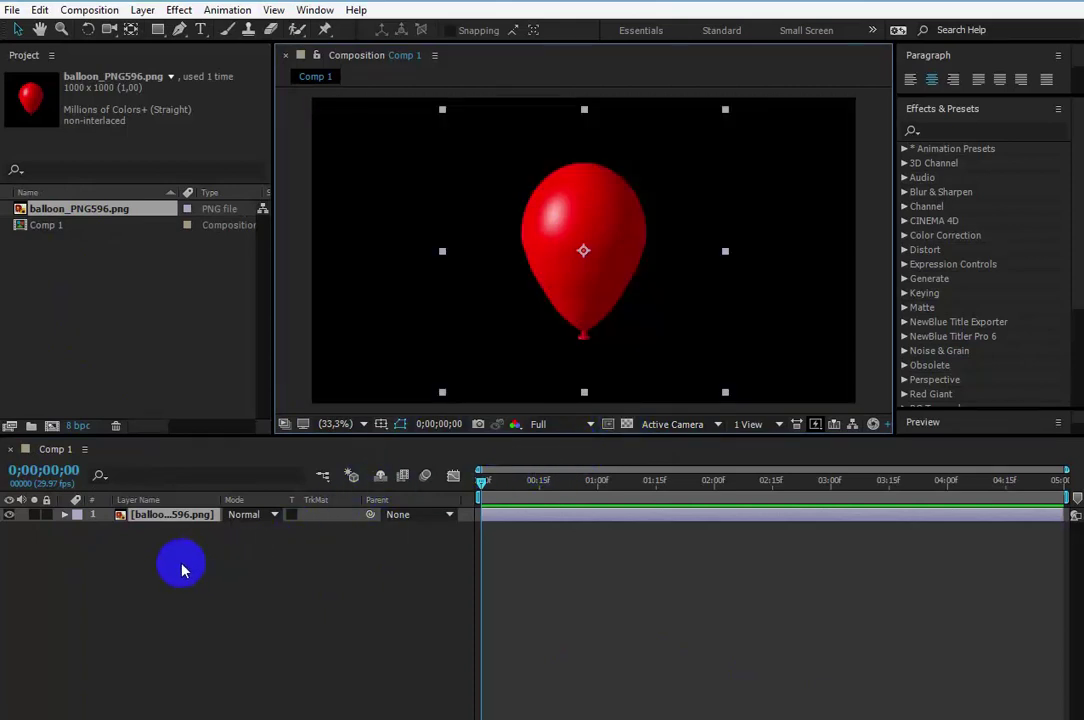
Scale the balloon layer to 43% and drag it up near the top of the frame.
click(64, 515)
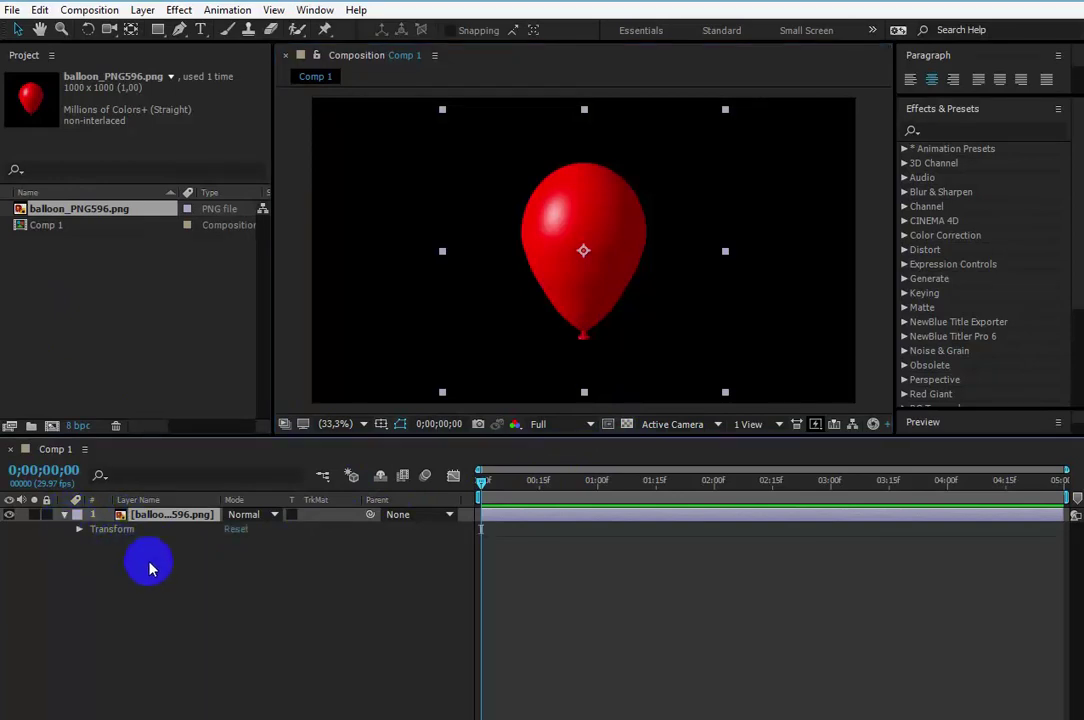
click(77, 530)
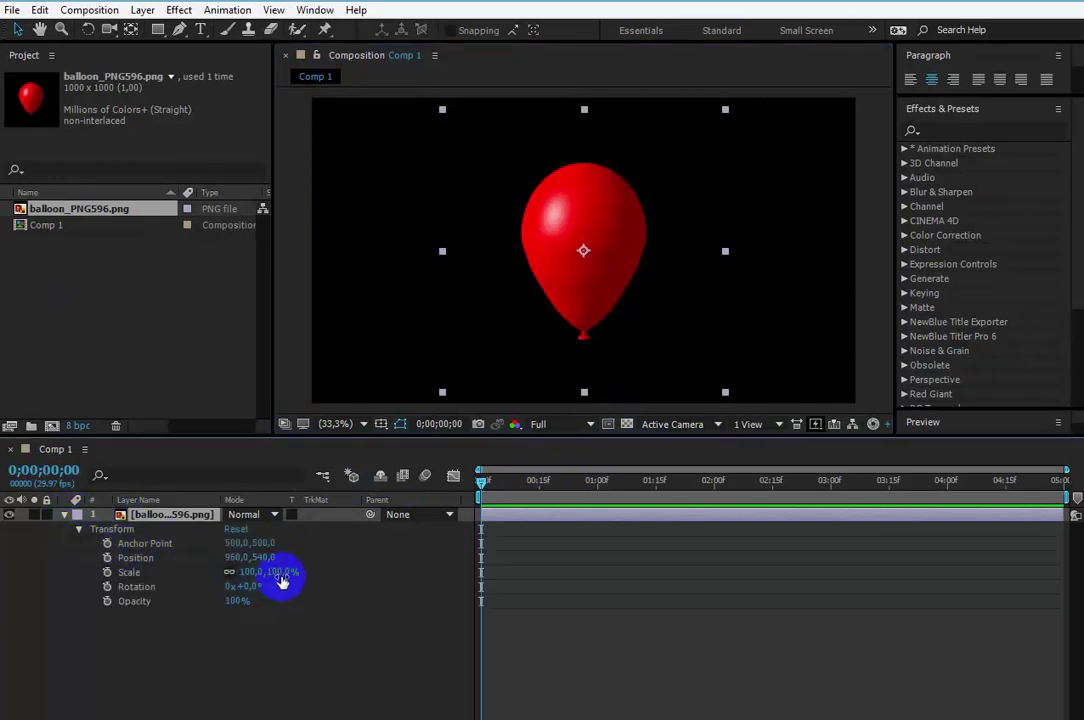
drag(283, 581, 234, 574)
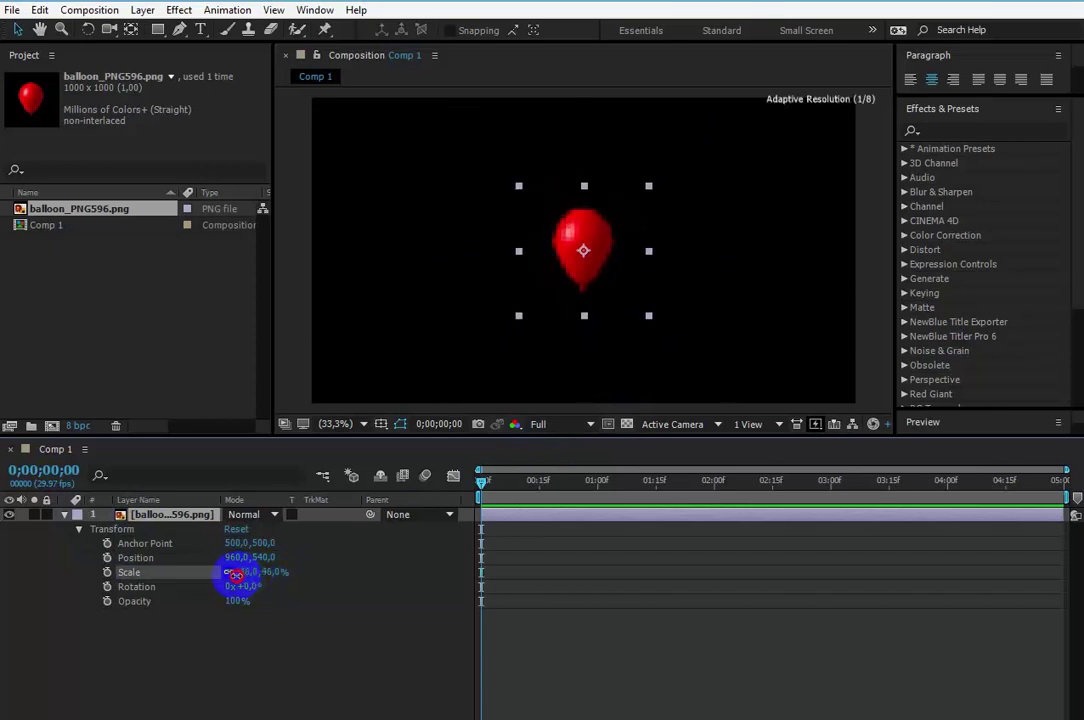
click(259, 624)
drag(578, 252, 573, 146)
click(203, 615)
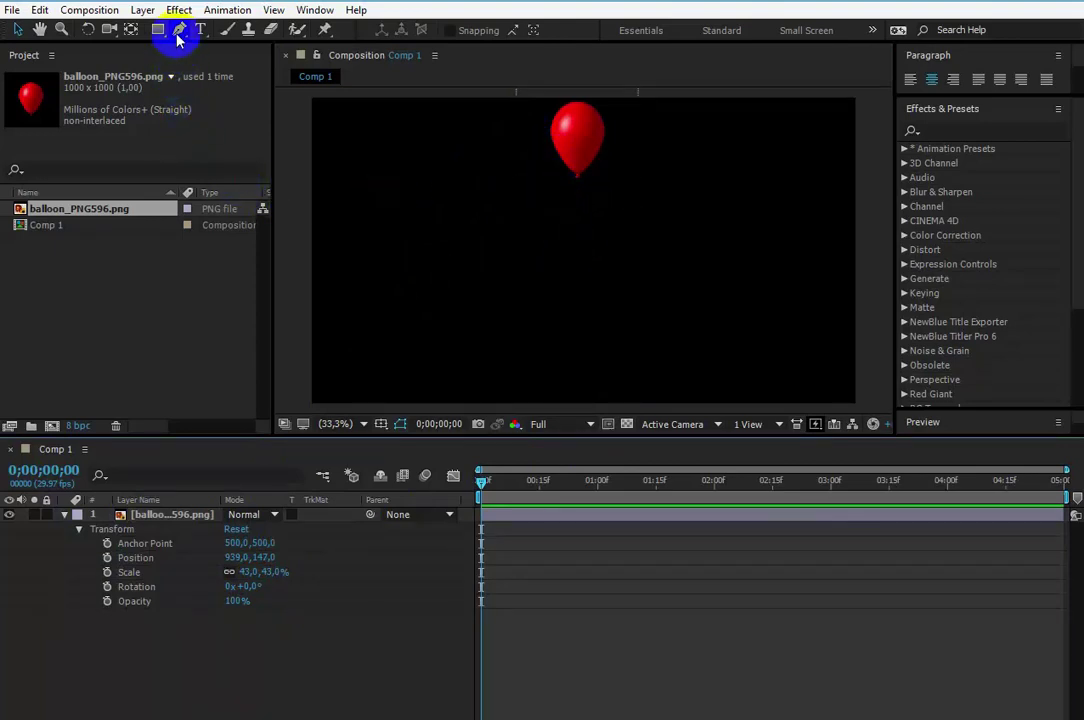
Draw a curved Pen Tool path below the balloon's base as a new shape layer.
click(64, 514)
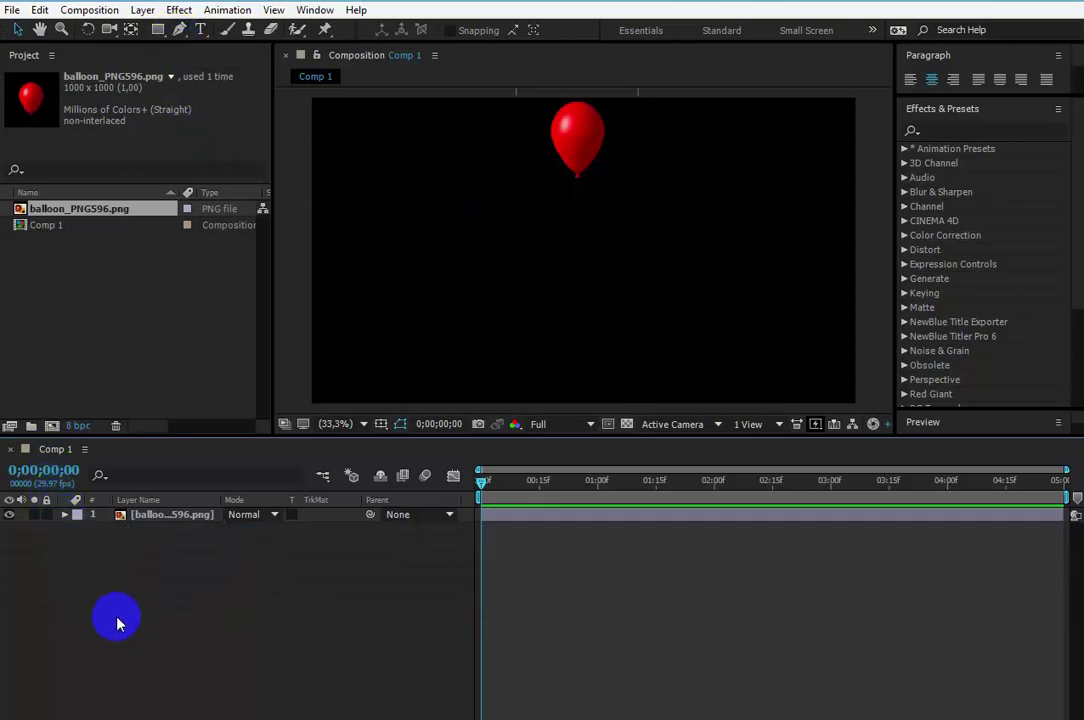
click(180, 30)
click(183, 31)
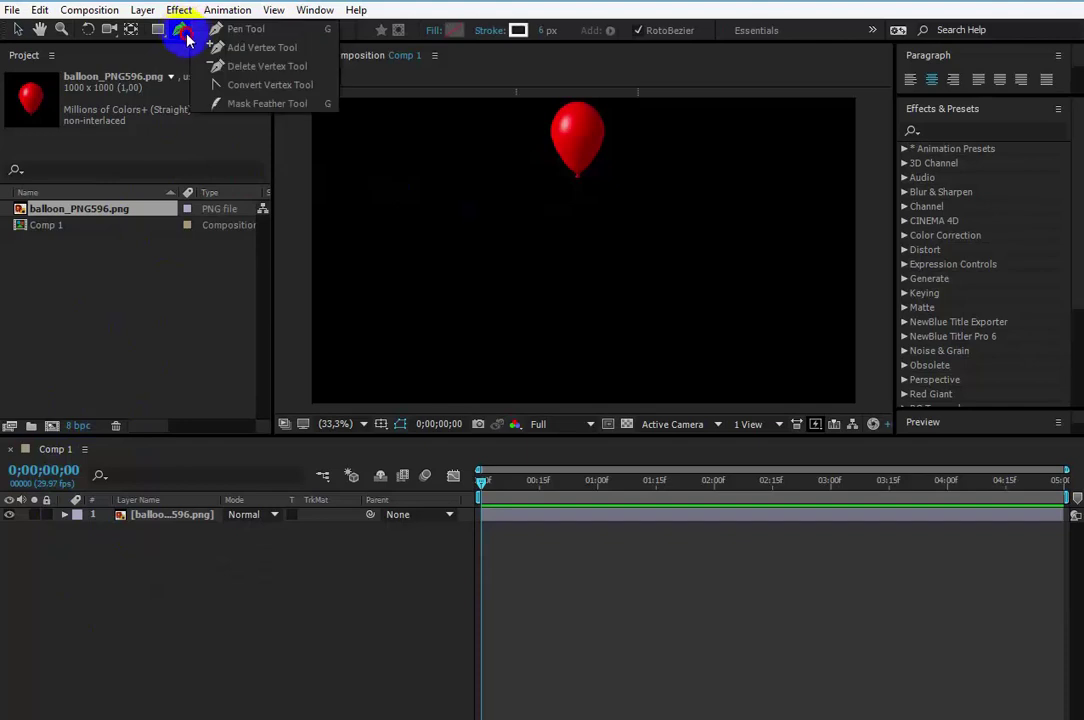
drag(189, 36, 233, 40)
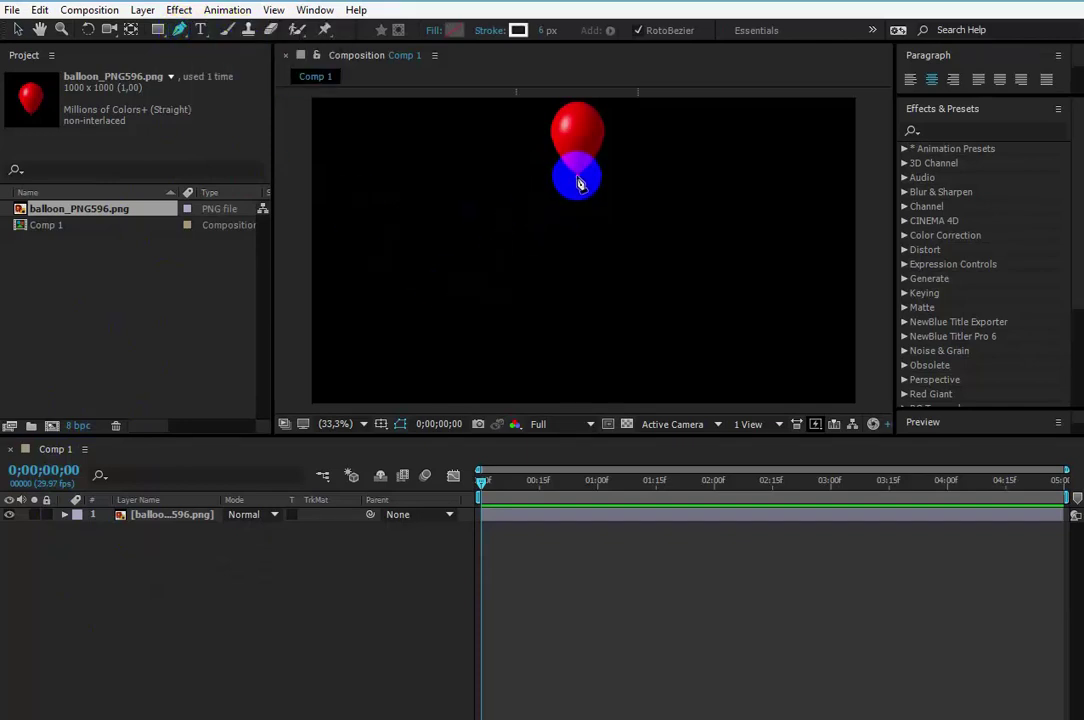
click(577, 176)
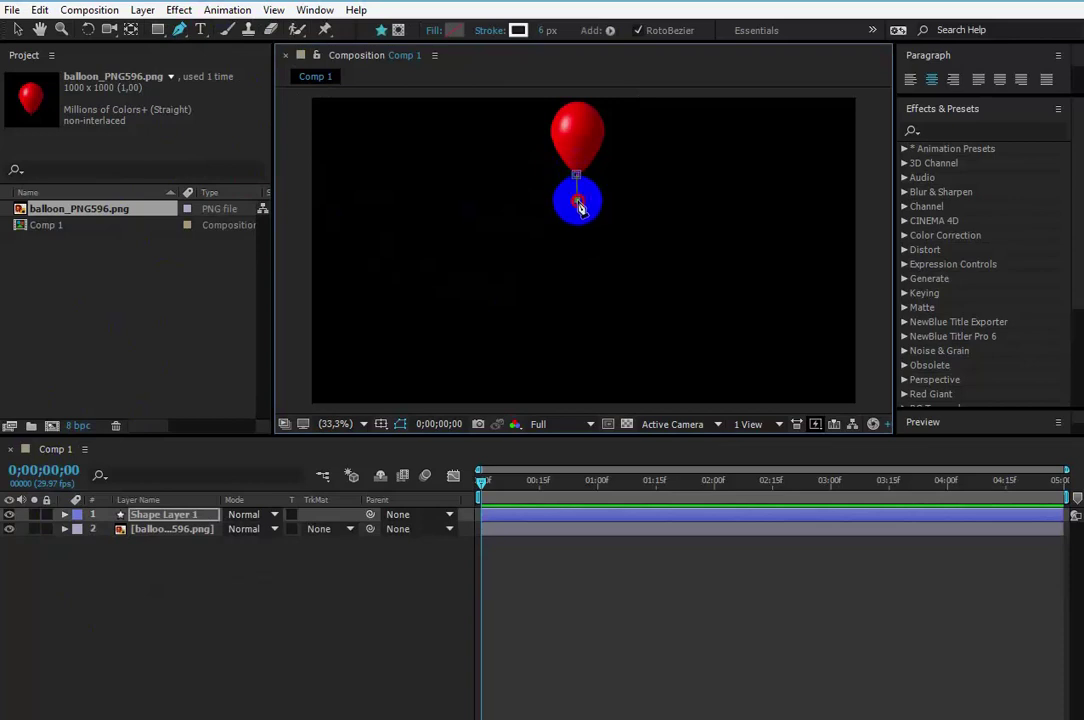
mouse_move(580, 206)
mouse_down()
mouse_move(591, 220)
mouse_move(576, 252)
mouse_up()
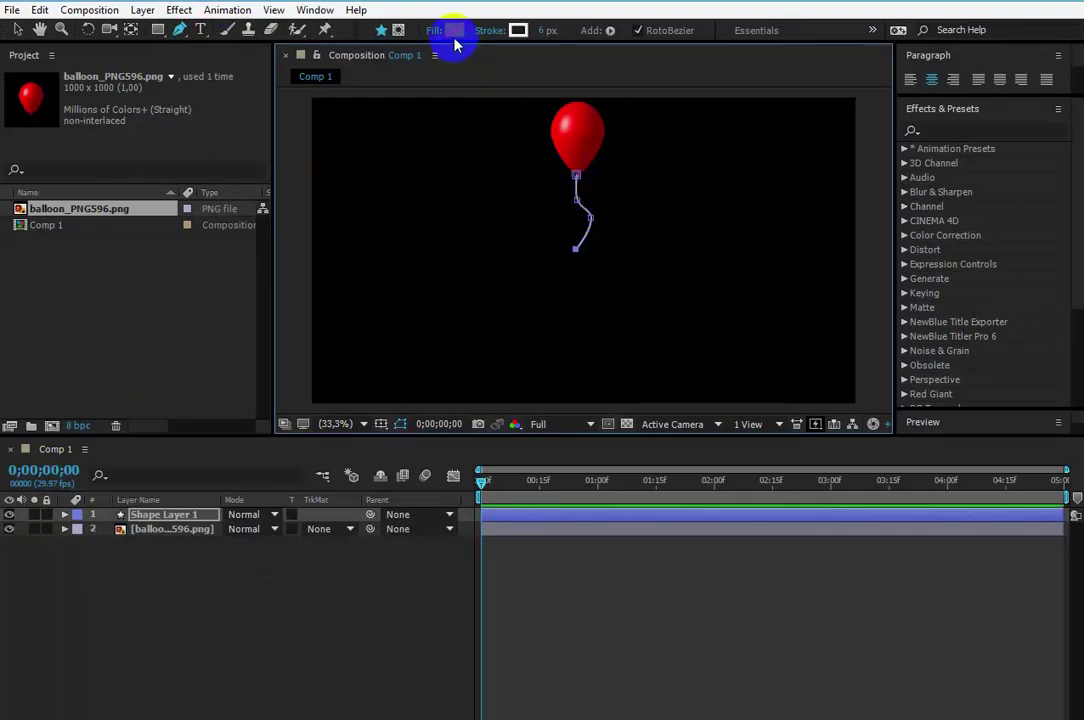
click(256, 635)
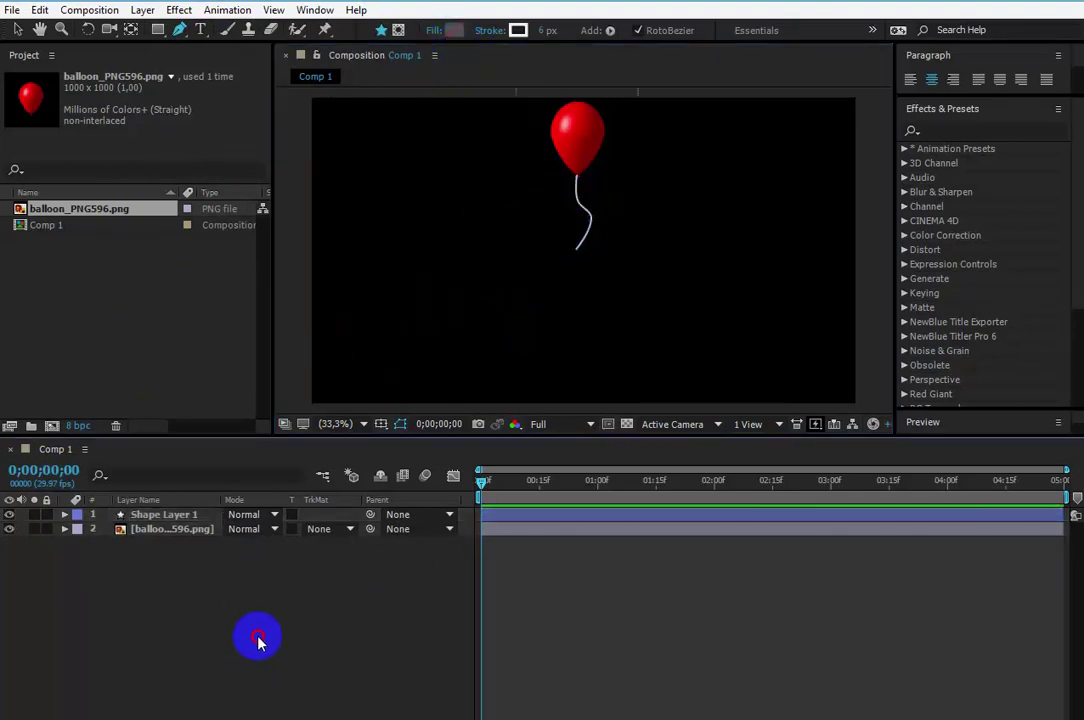
Set the string's fill to none and adjust its stroke settings.
click(433, 31)
click(456, 361)
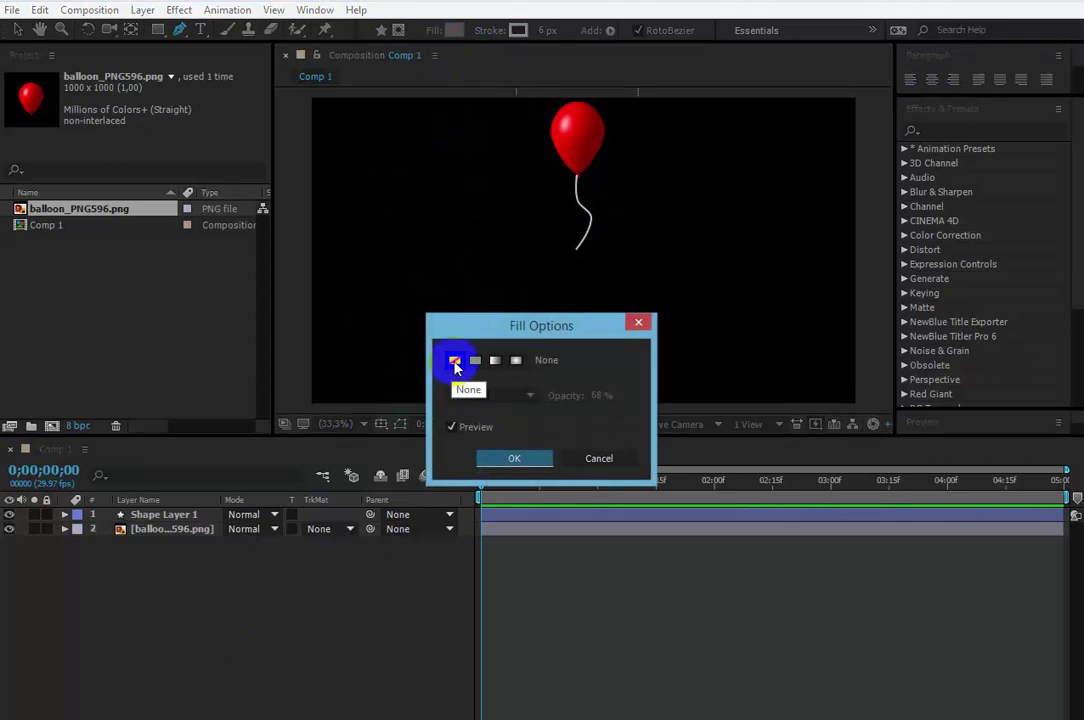
click(514, 460)
click(489, 31)
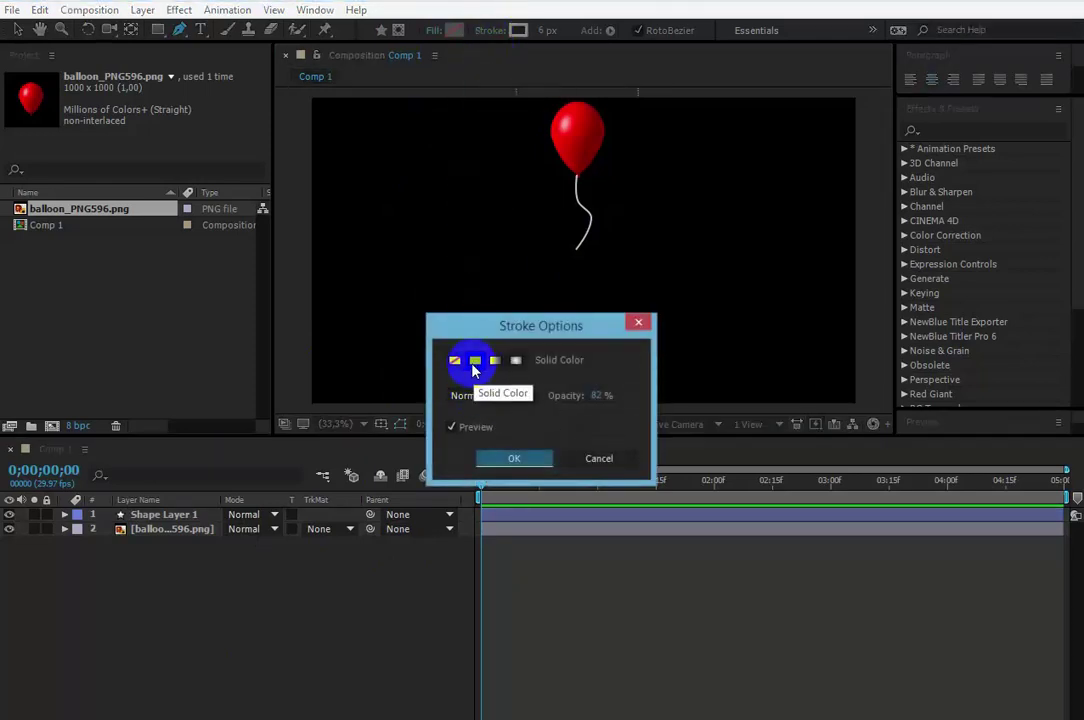
click(638, 322)
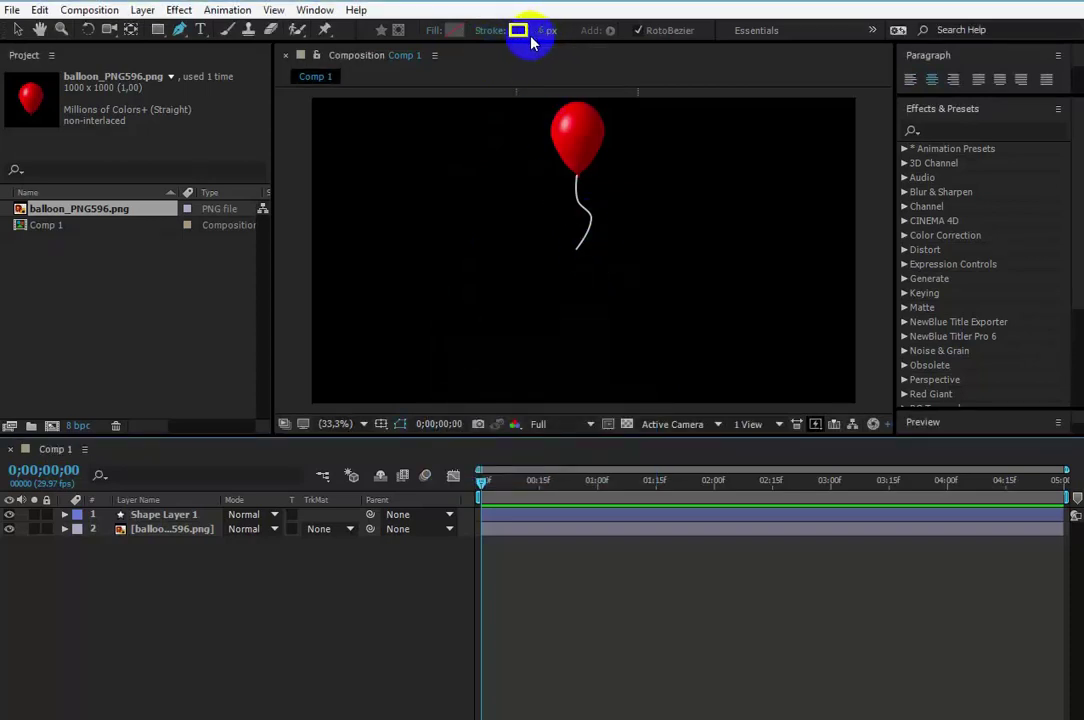
click(541, 32)
text(3)
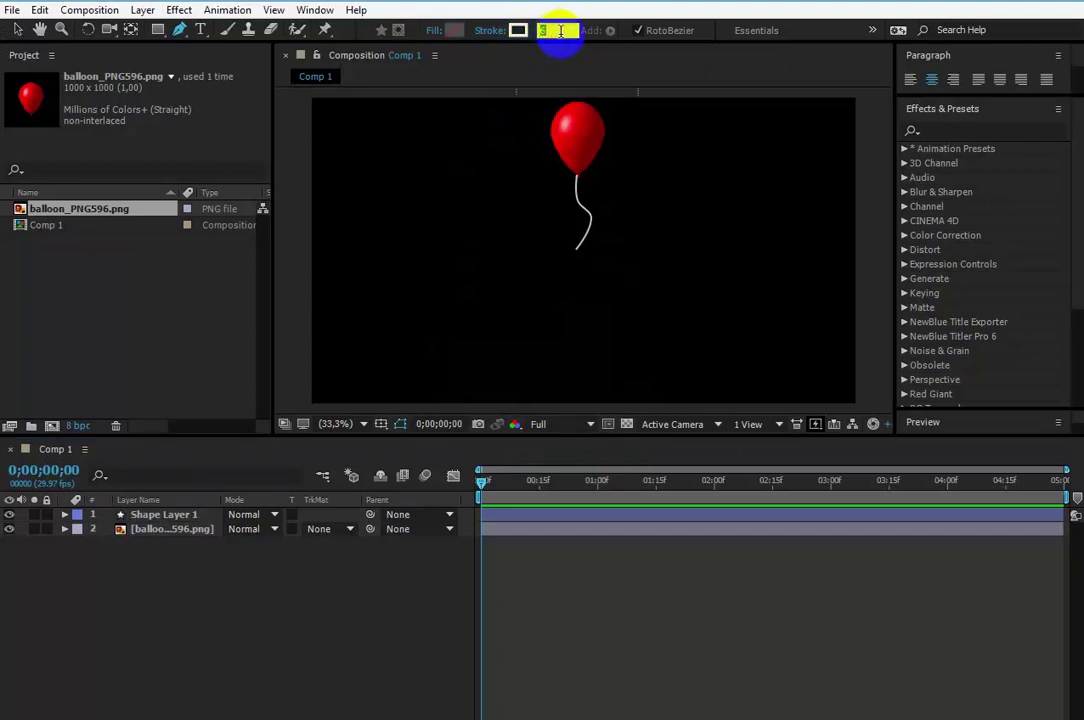
key(Return)
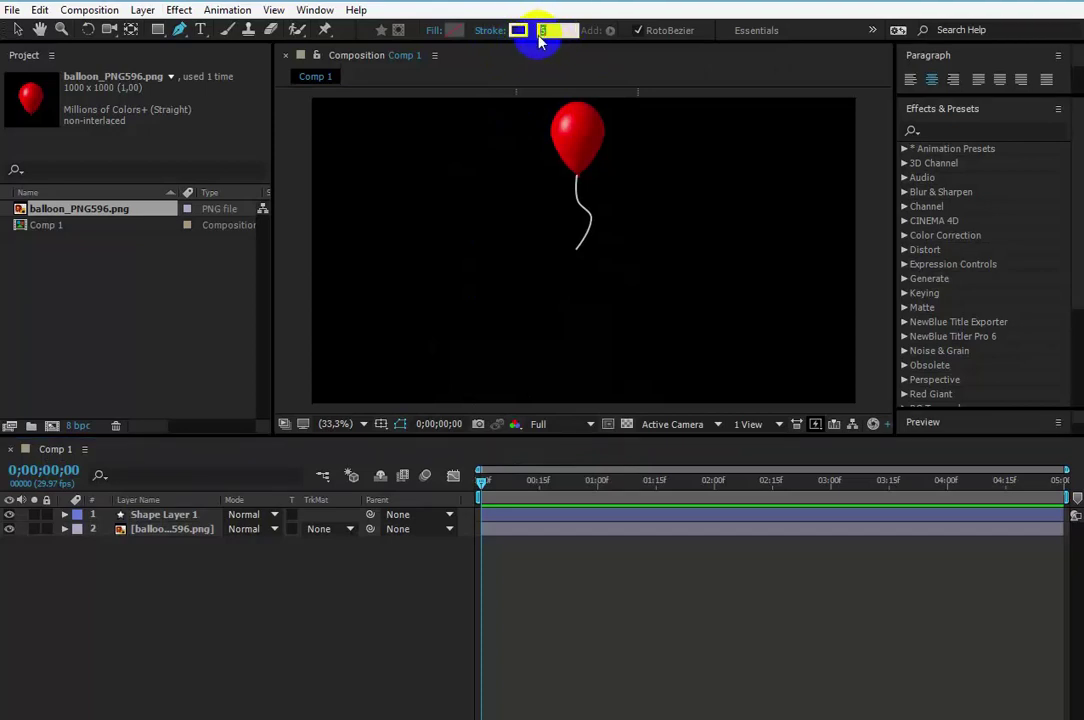
key(Return)
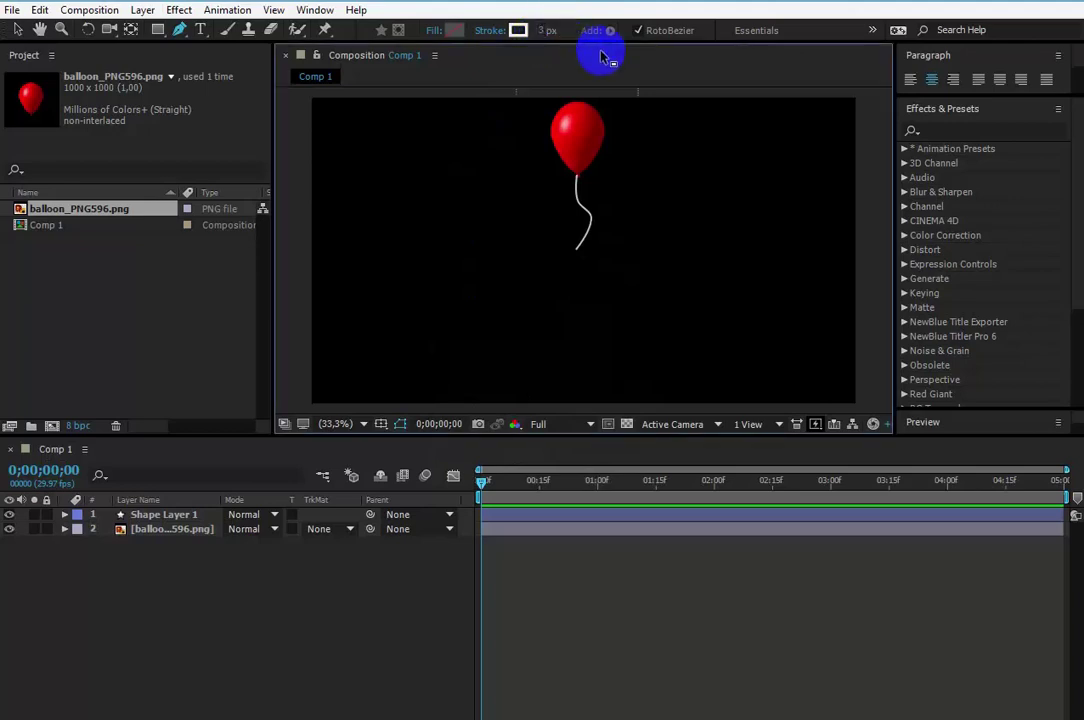
Set the string shape layer's stroke width to 3 px.
click(155, 515)
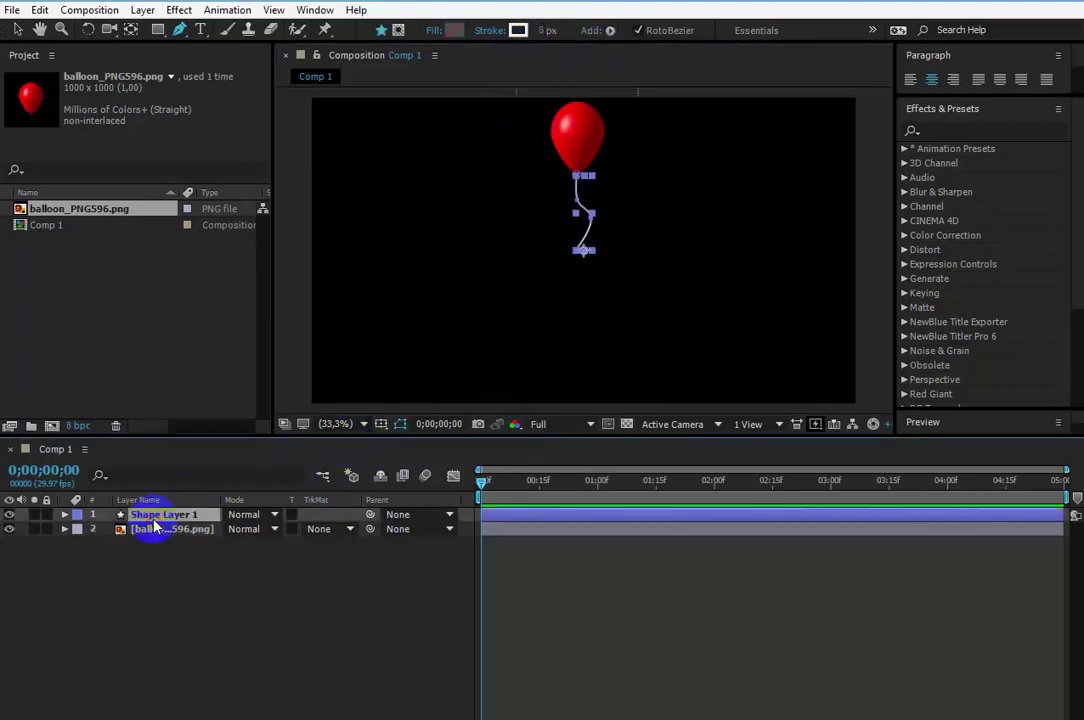
click(165, 575)
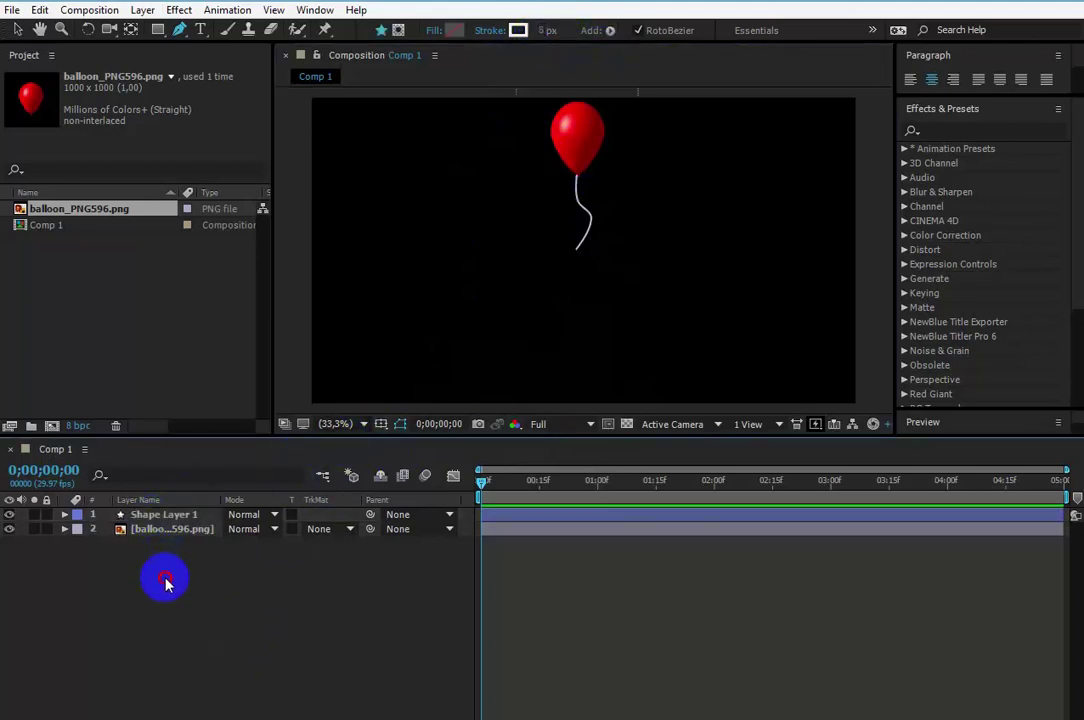
click(150, 515)
click(544, 28)
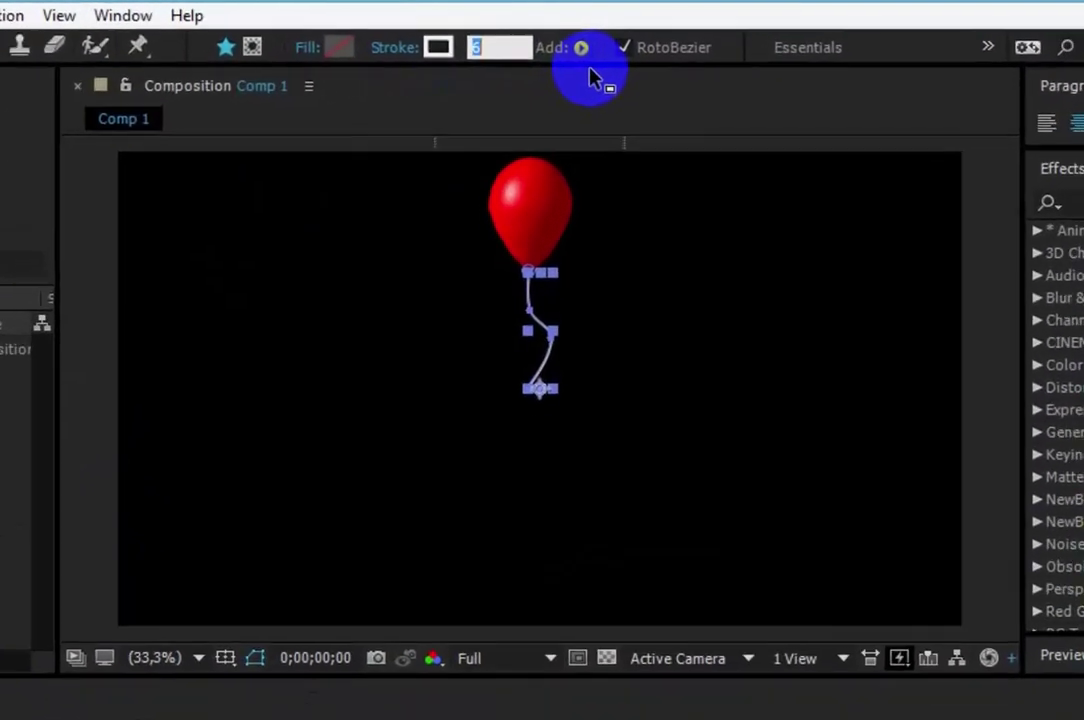
text(3)
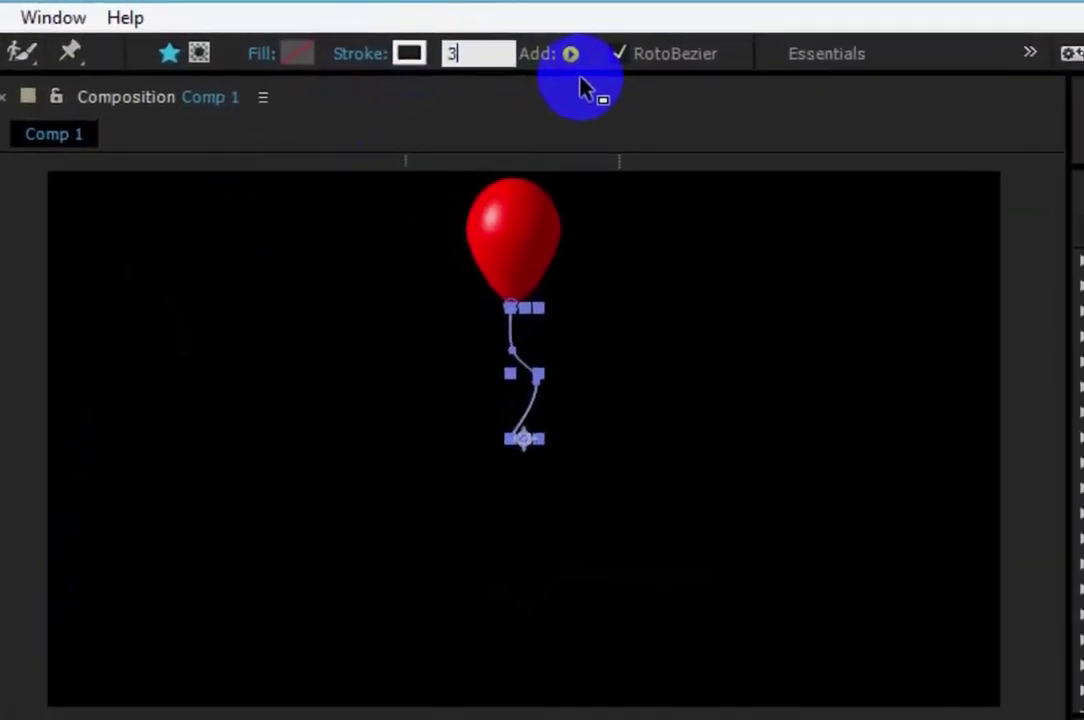
key(Return)
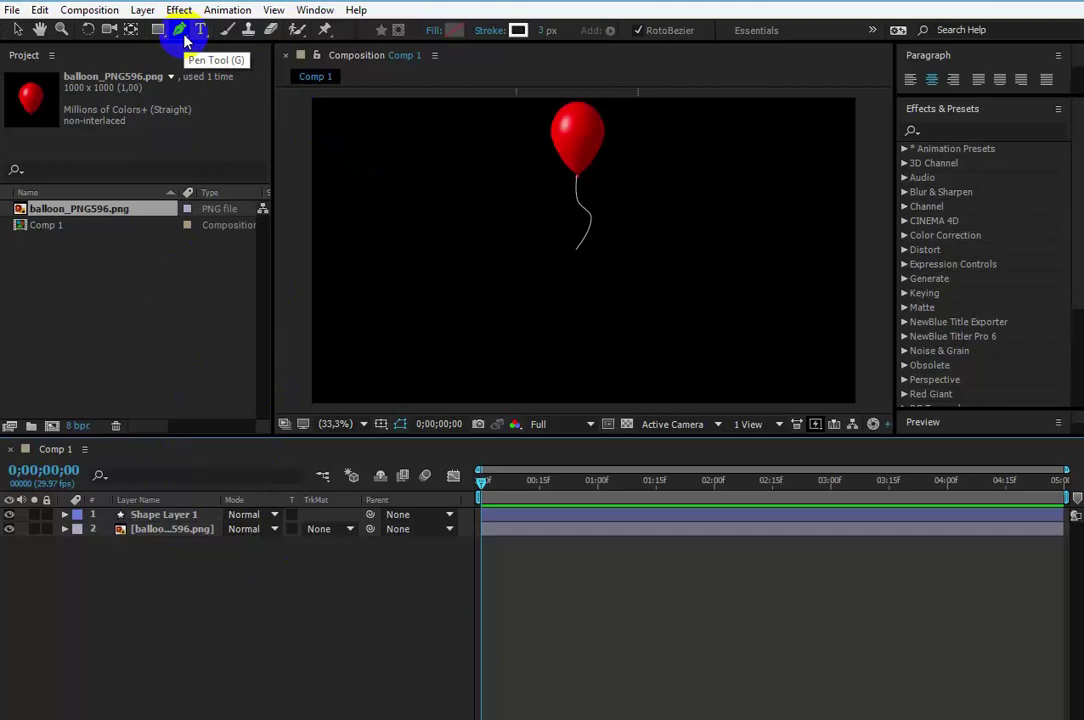
Draw a closed two-looped bow path left of the balloon, creating Shape Layer 2.
click(429, 211)
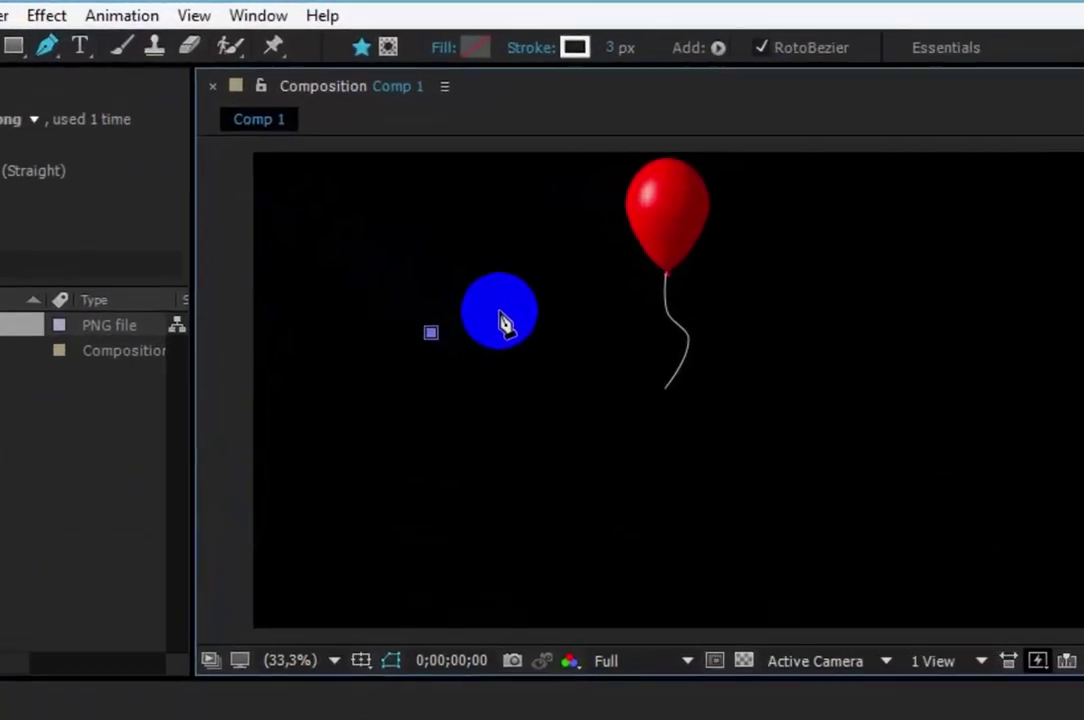
click(509, 305)
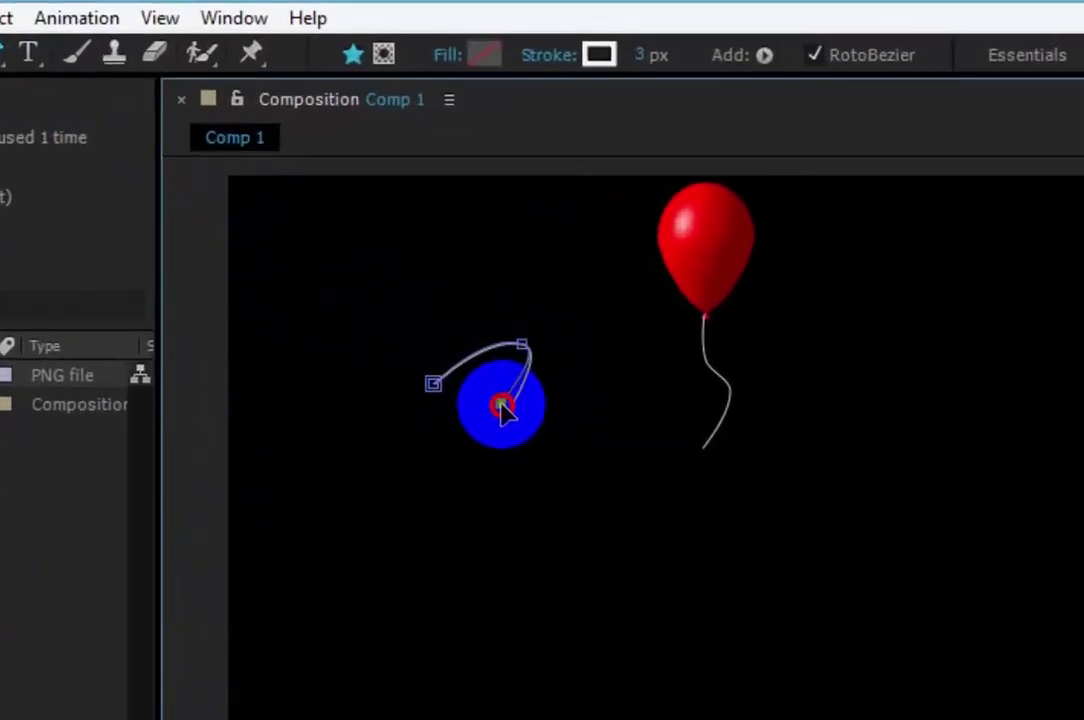
click(433, 385)
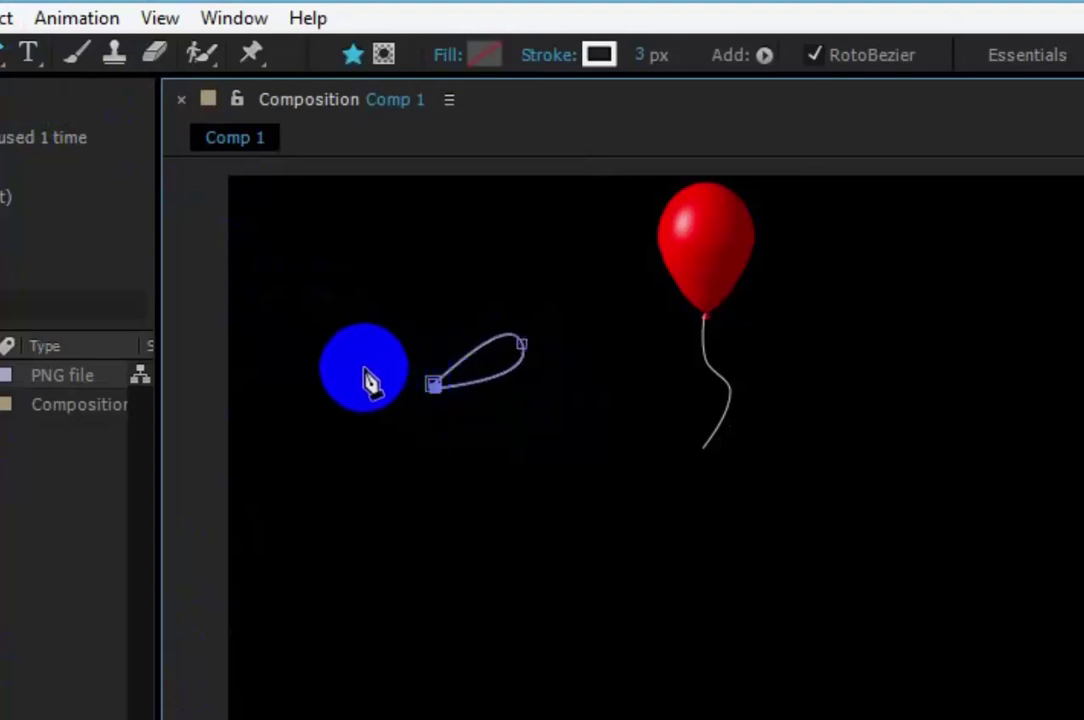
click(341, 360)
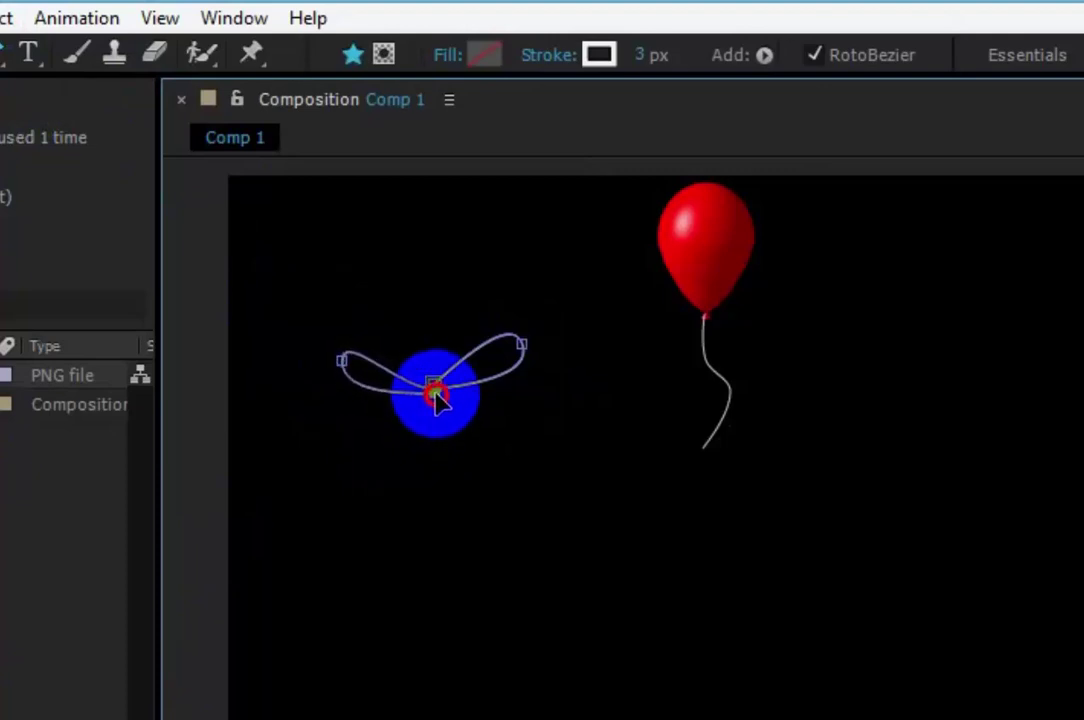
drag(432, 402, 435, 401)
click(447, 425)
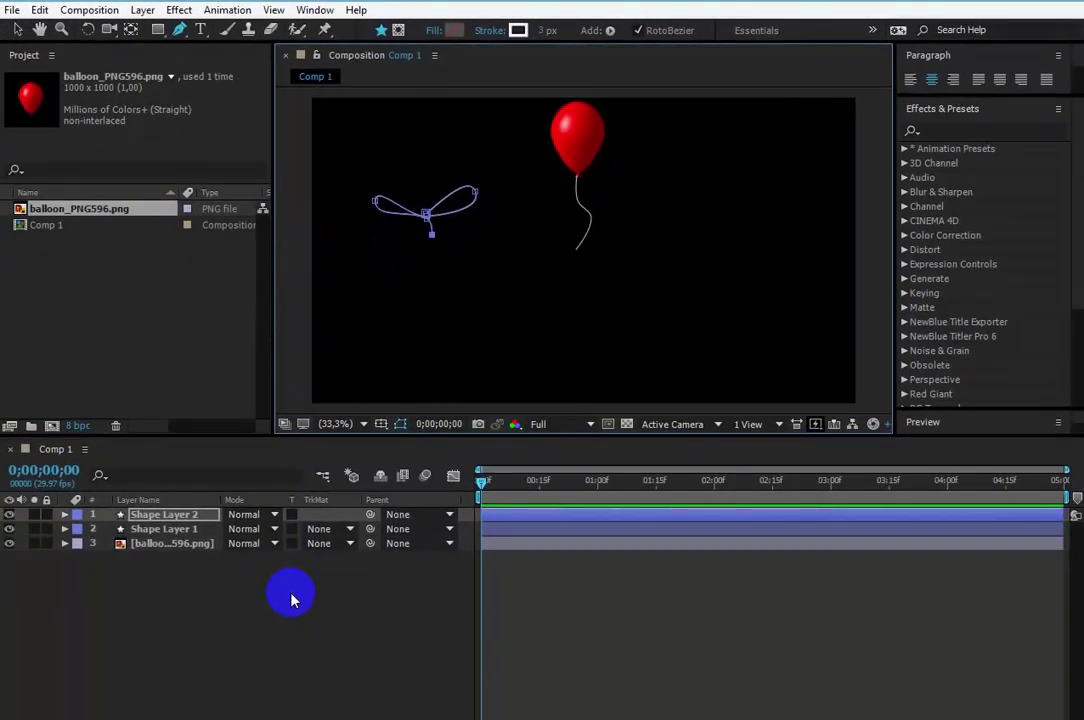
Set the bow layer's stroke width to 6 px.
click(291, 600)
click(254, 514)
click(194, 544)
click(177, 515)
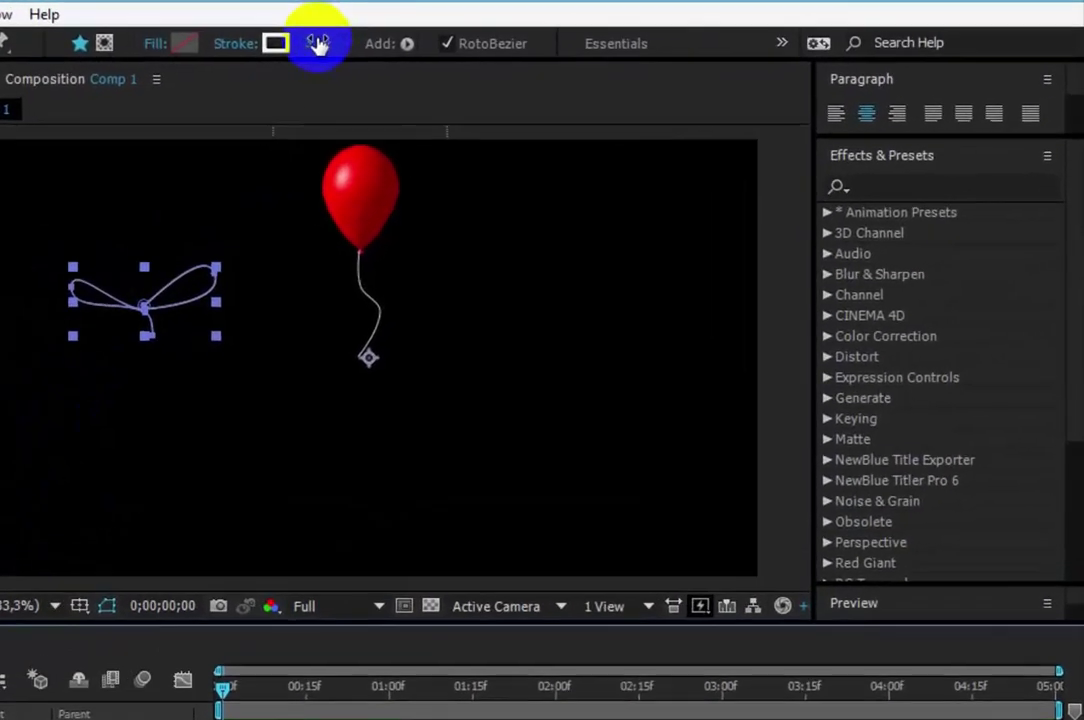
click(547, 30)
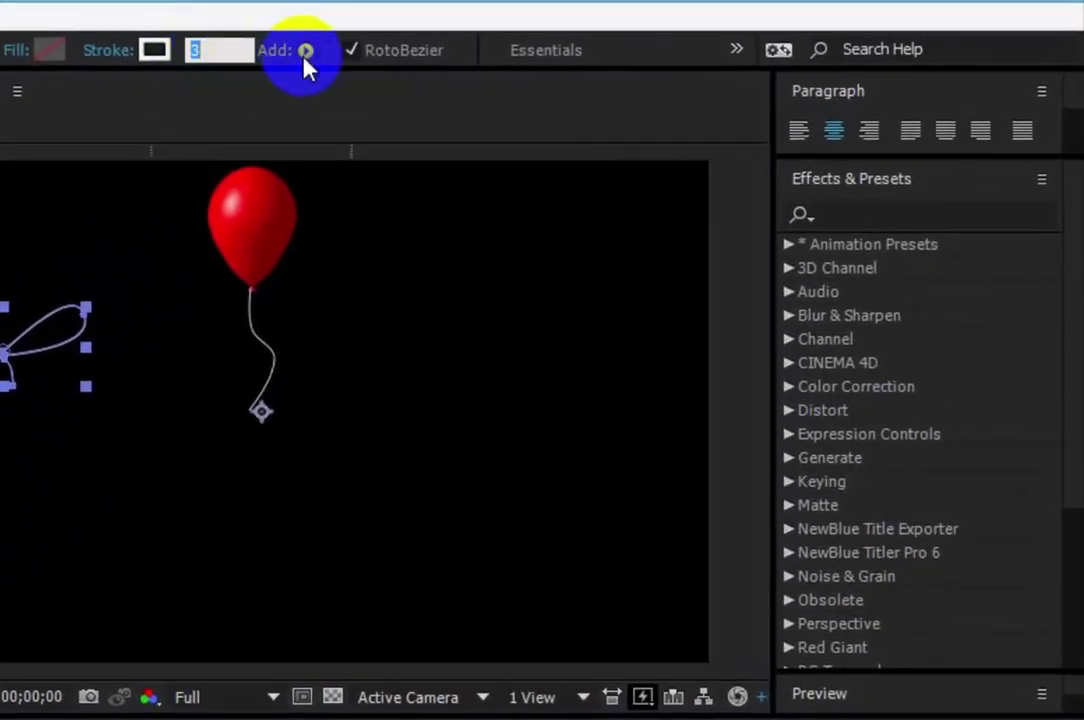
text(6)
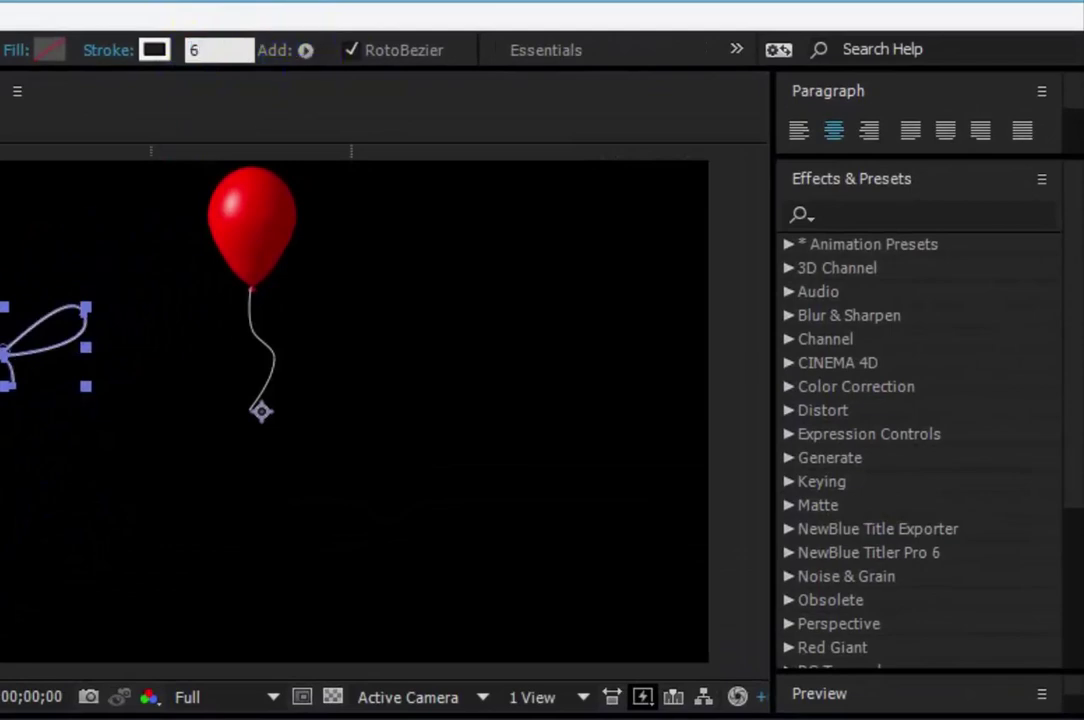
click(157, 634)
Scale the bow to 26% and position it at 1083, 309 on the balloon's knot.
click(181, 512)
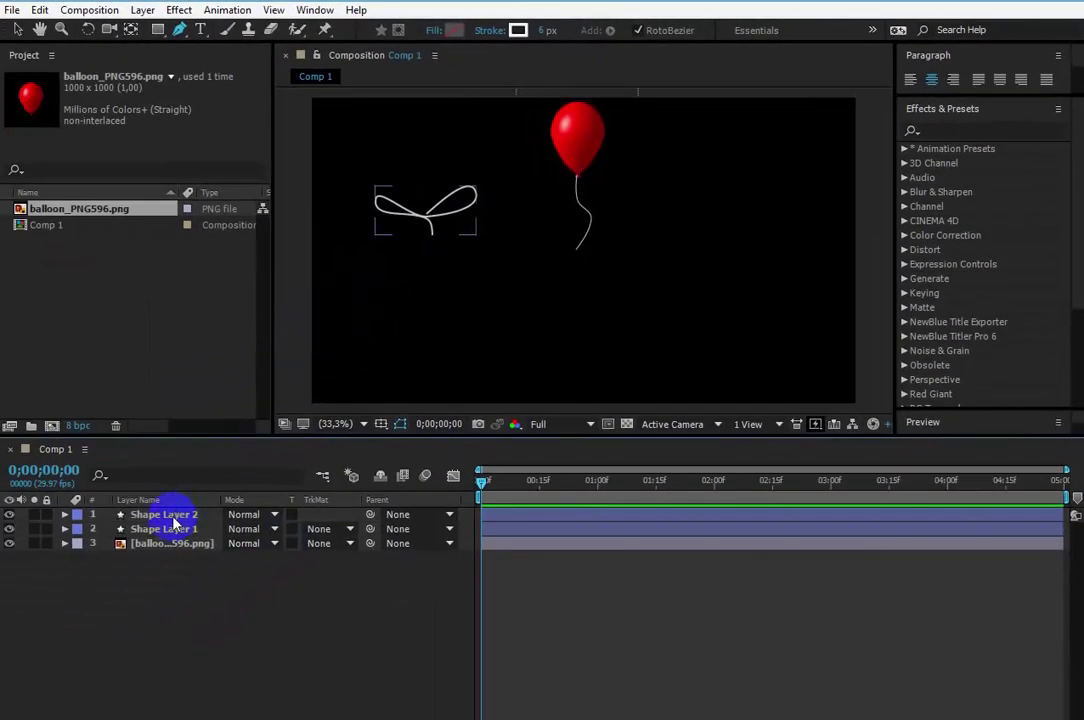
click(64, 514)
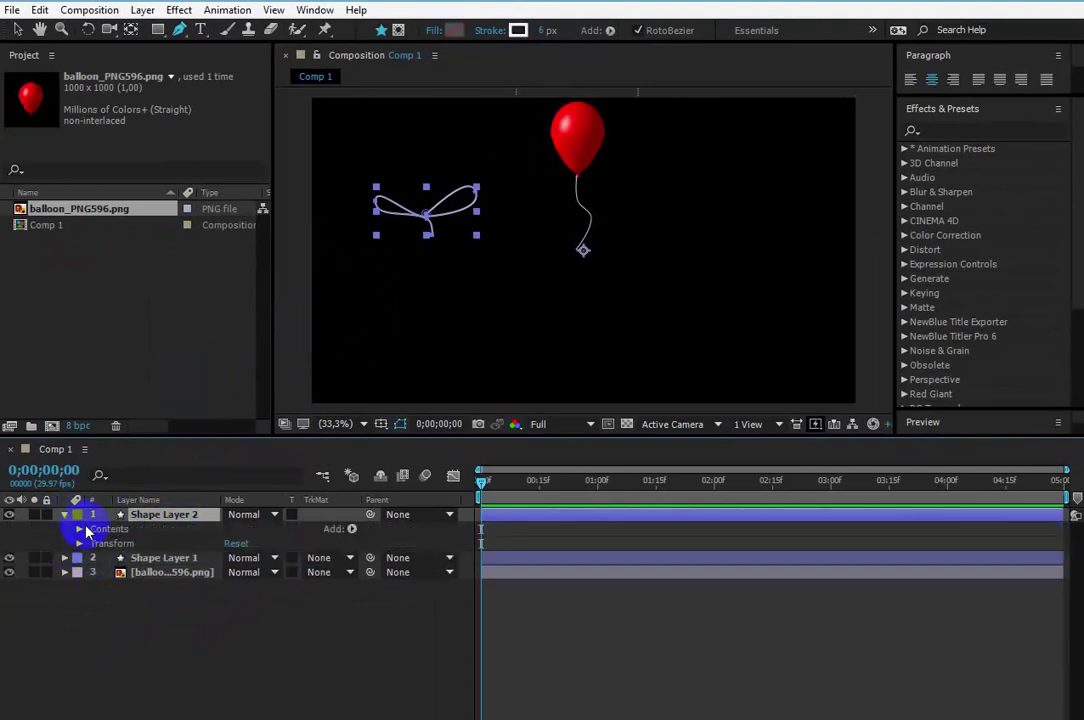
click(79, 543)
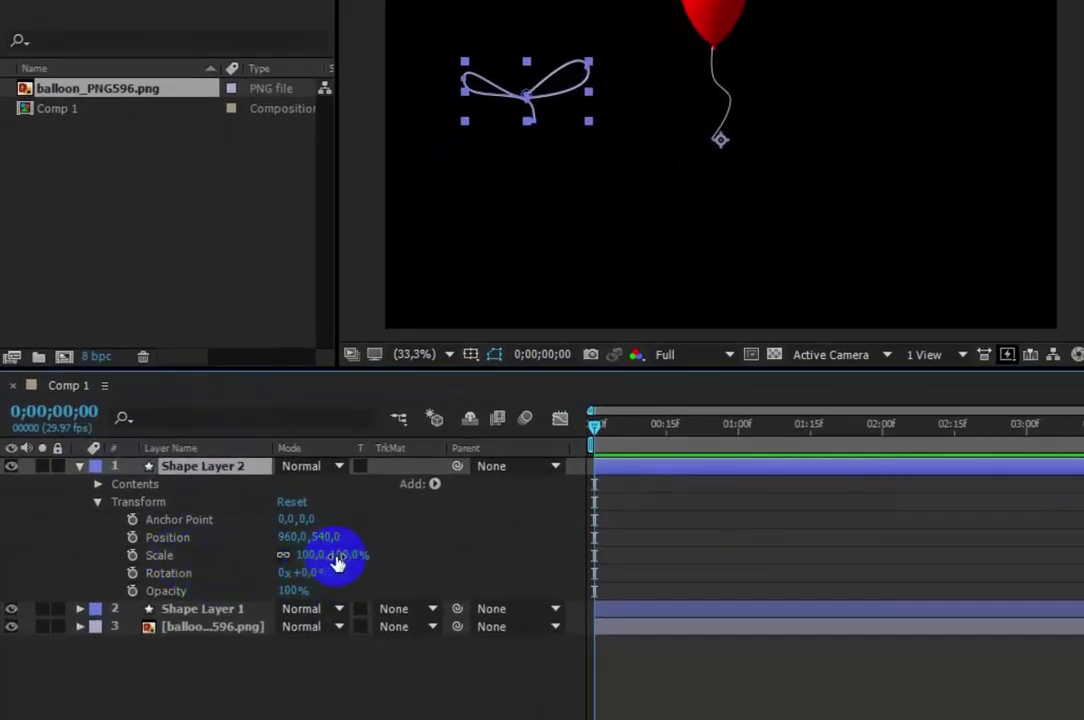
drag(336, 556, 271, 558)
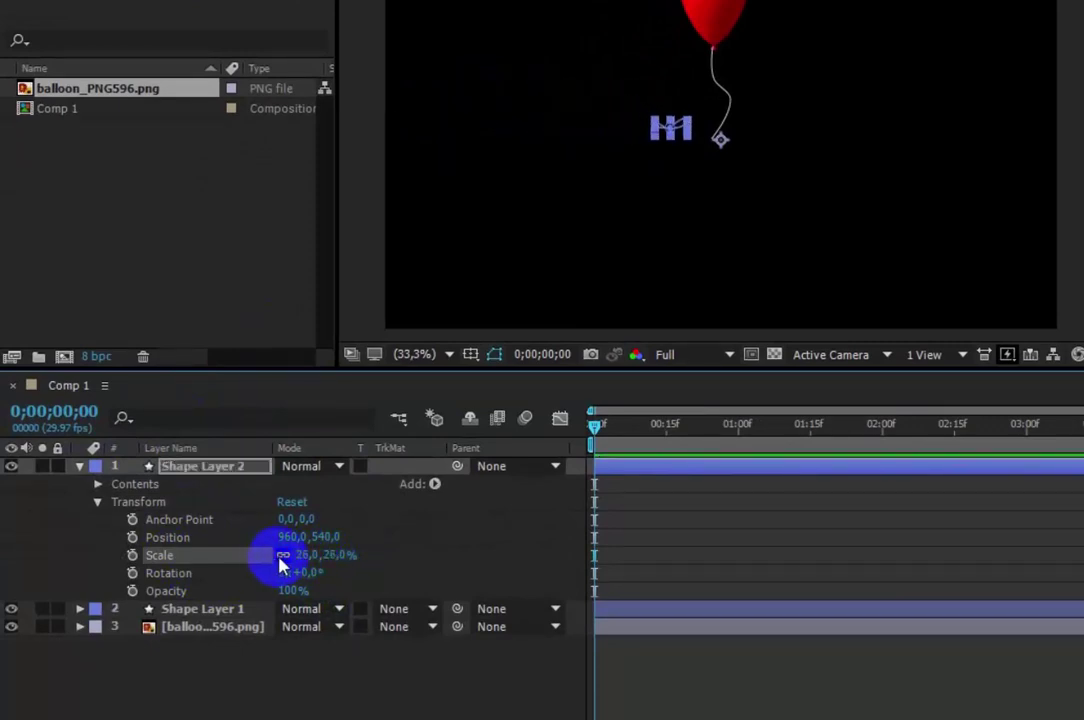
mouse_move(322, 545)
mouse_down()
mouse_move(380, 528)
mouse_move(300, 545)
mouse_up()
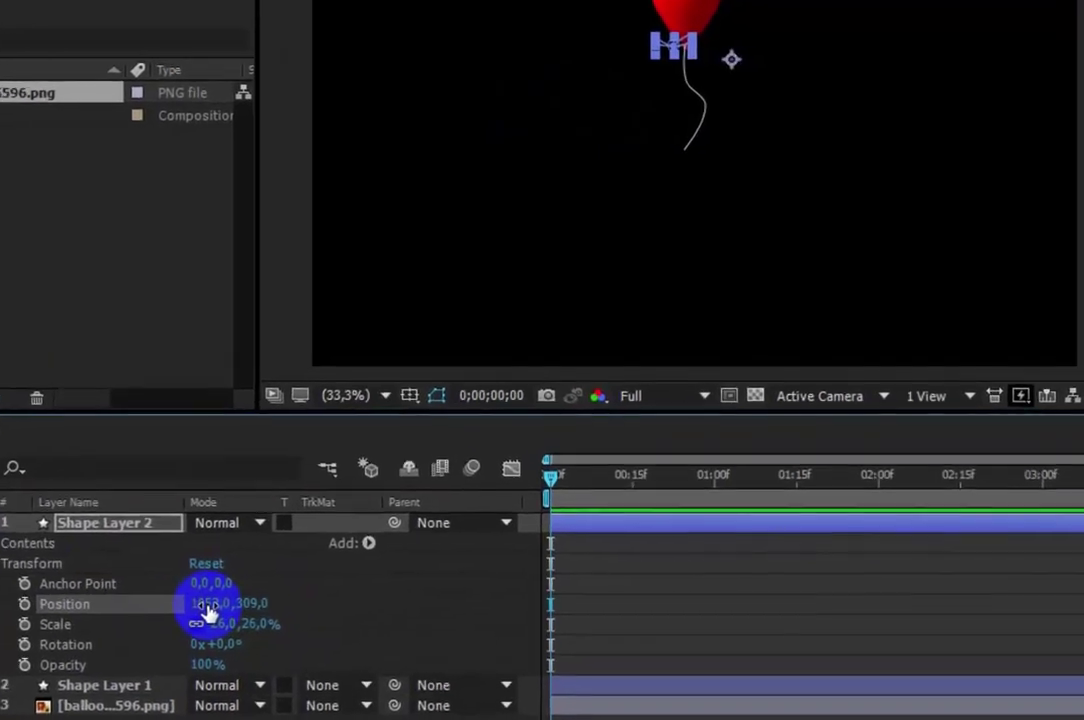
drag(182, 628, 215, 628)
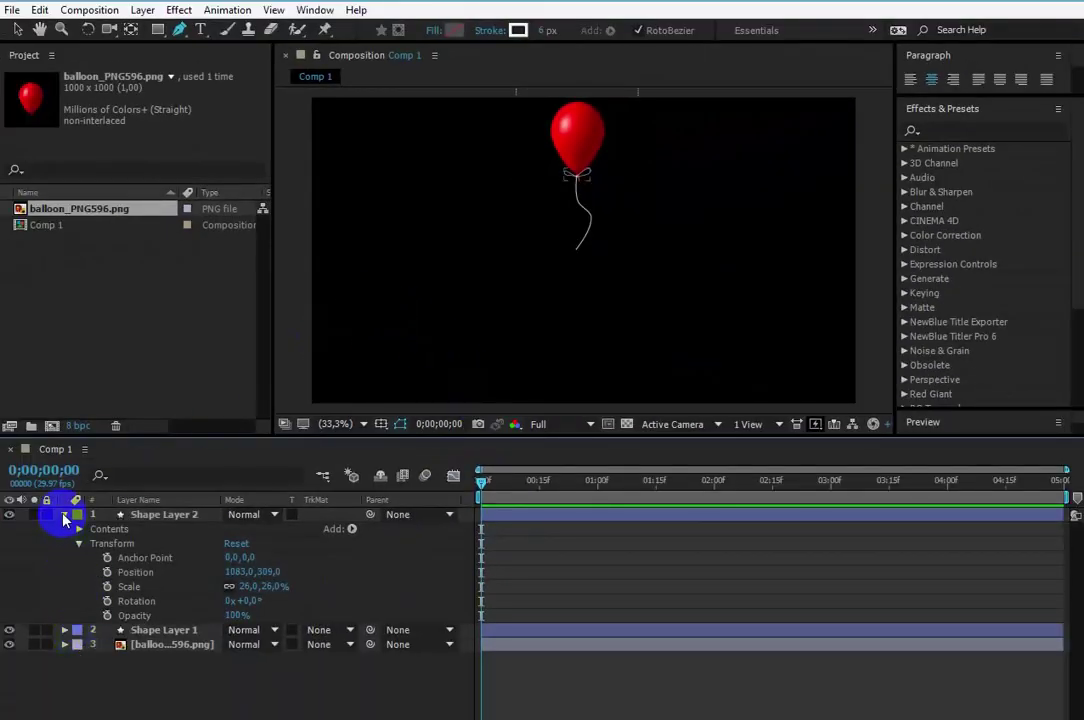
Collapse Shape Layer 2 and select the balloon, string and bow layers together.
click(64, 514)
mouse_move(543, 229)
mouse_down()
mouse_move(593, 167)
mouse_move(583, 160)
mouse_move(570, 250)
mouse_move(584, 238)
mouse_move(577, 184)
mouse_up()
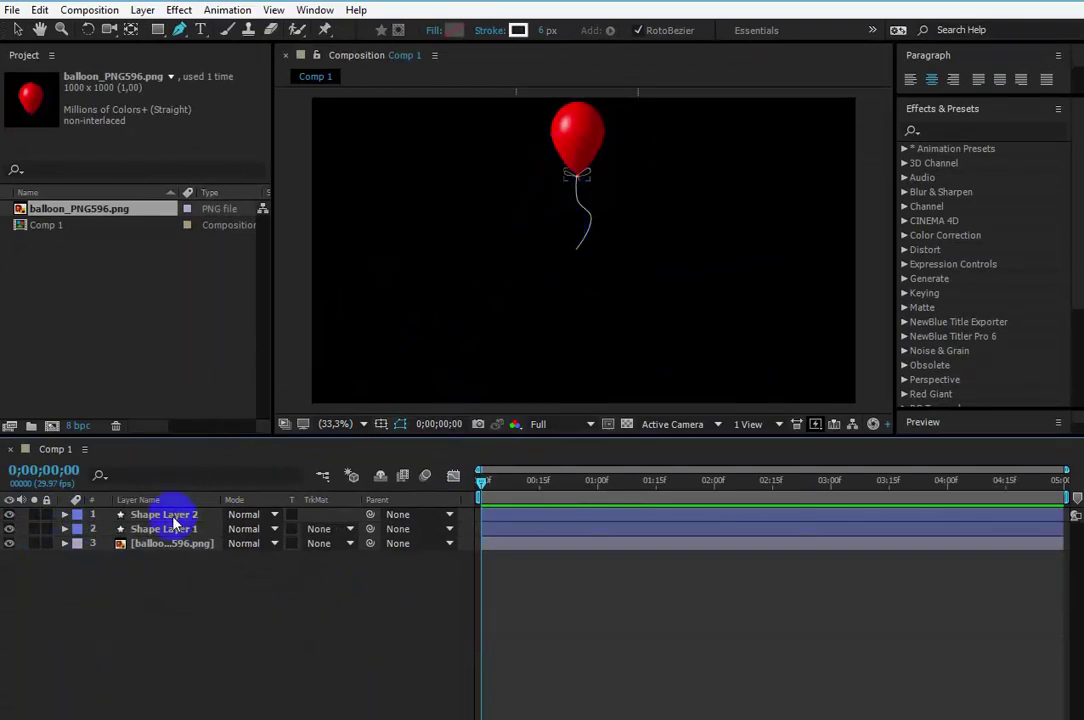
drag(228, 584, 113, 514)
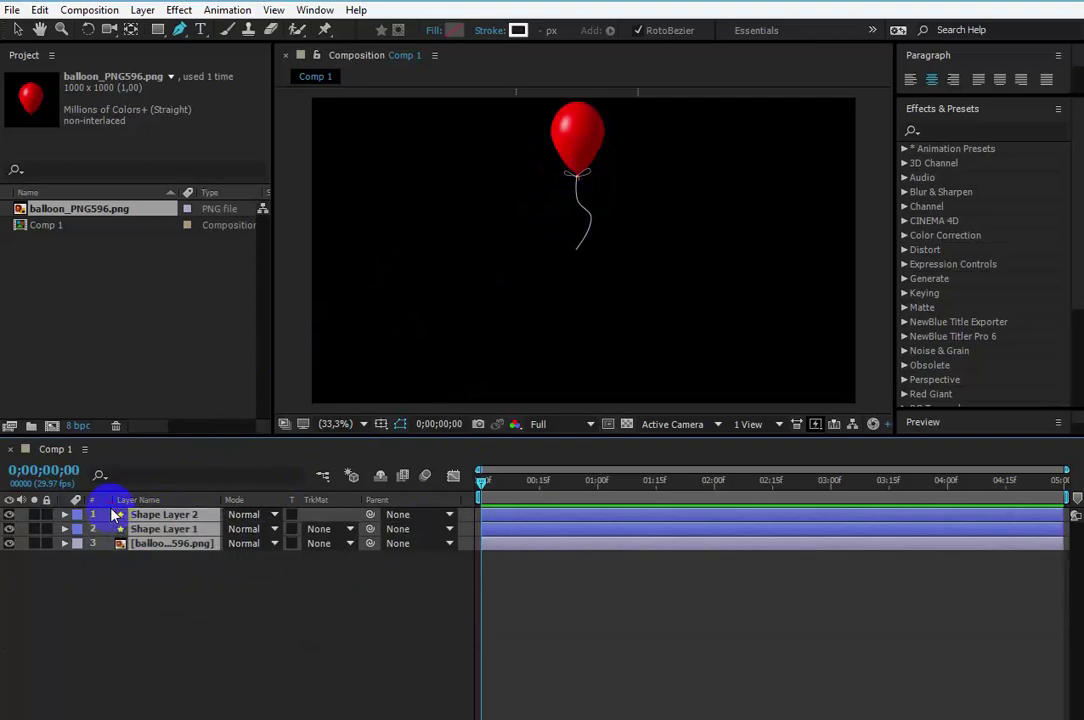
Pre-compose the selected balloon, string and bow layers into a composition named balloon1.
right_click(157, 550)
click(228, 667)
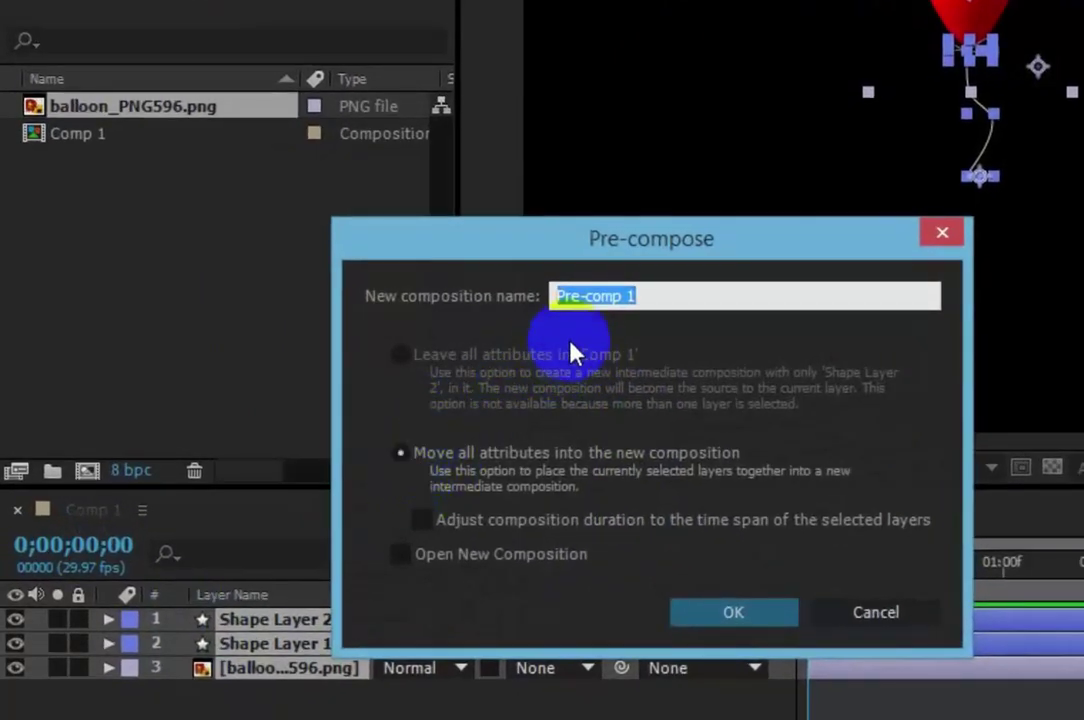
text(balloon)
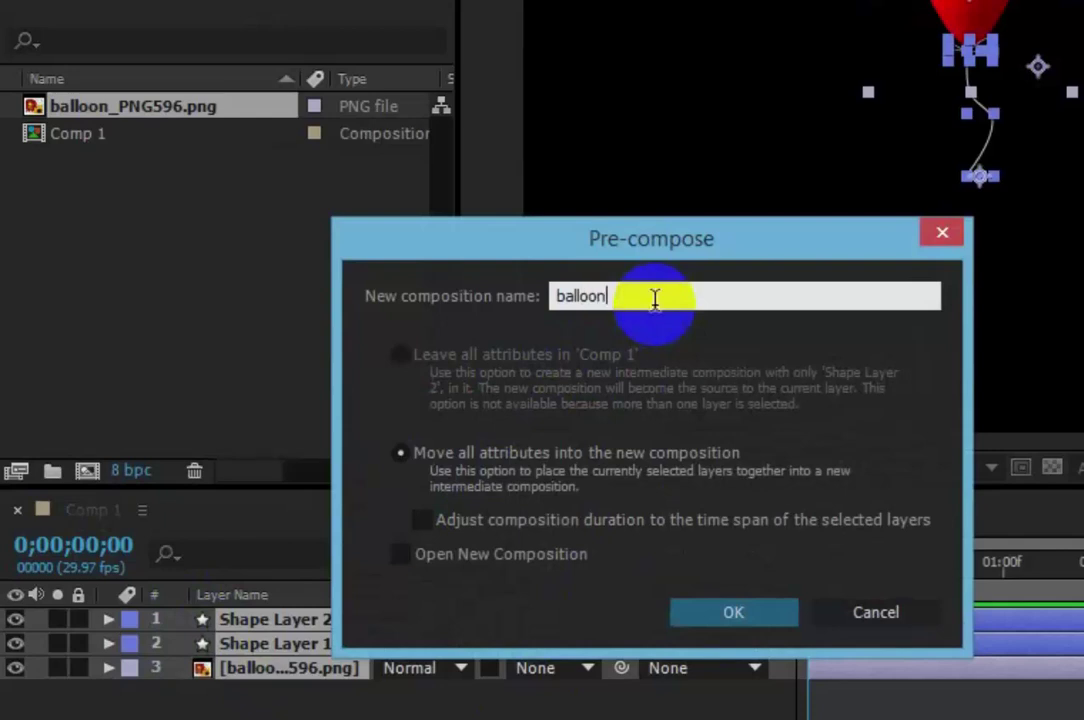
text(1)
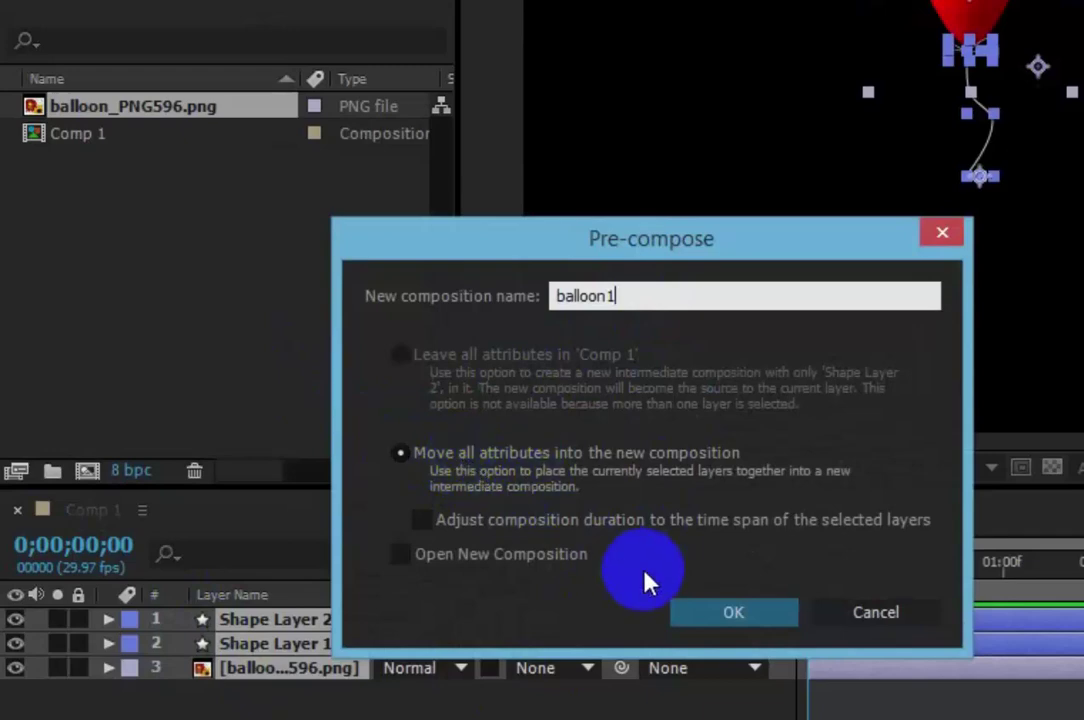
click(716, 615)
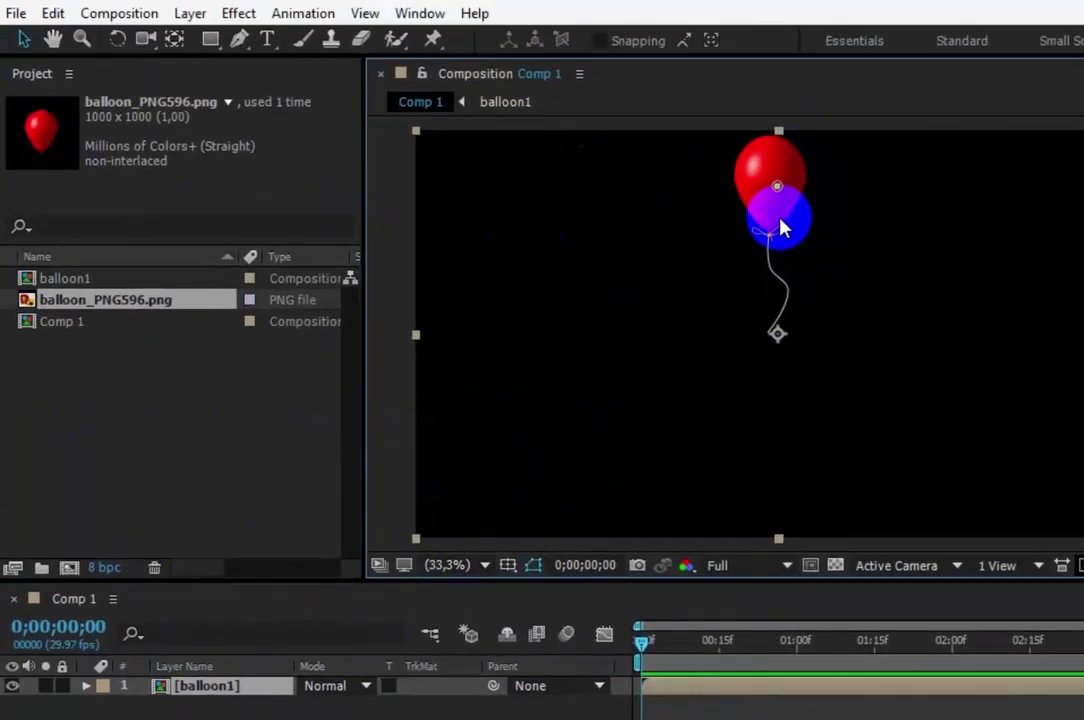
Drag balloon1 toward the bottom of the frame and reveal its Transform properties.
mouse_move(829, 180)
mouse_down()
mouse_move(805, 475)
mouse_move(825, 340)
mouse_move(682, 387)
mouse_move(815, 293)
mouse_move(767, 508)
mouse_move(699, 411)
mouse_up()
drag(489, 650, 465, 716)
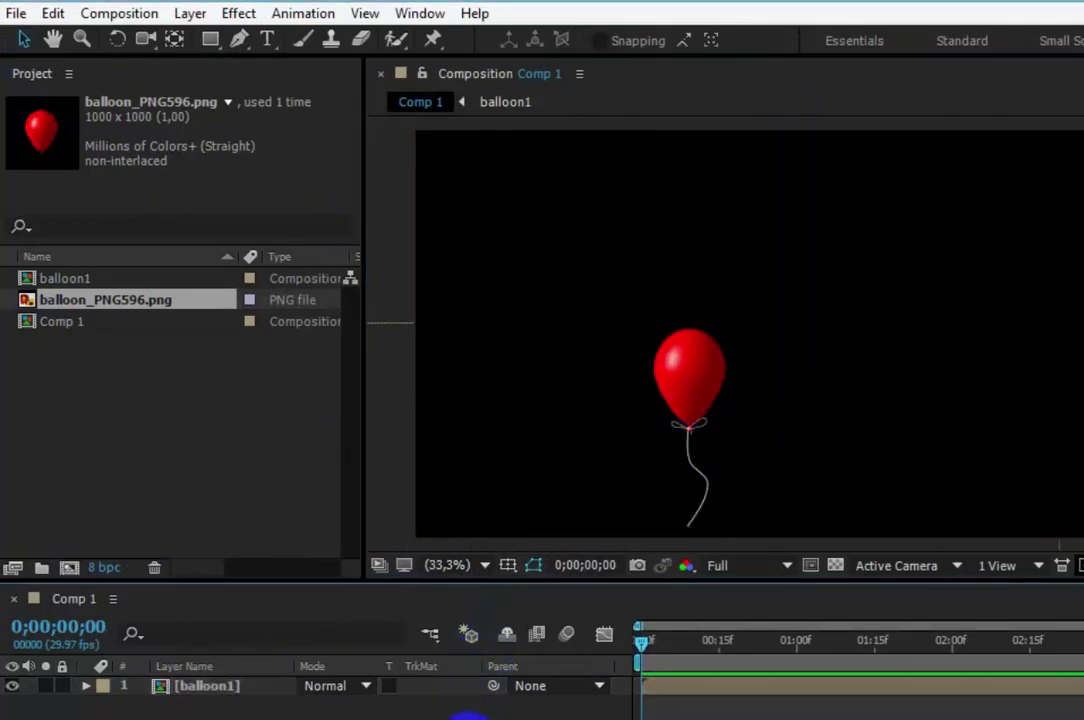
click(205, 687)
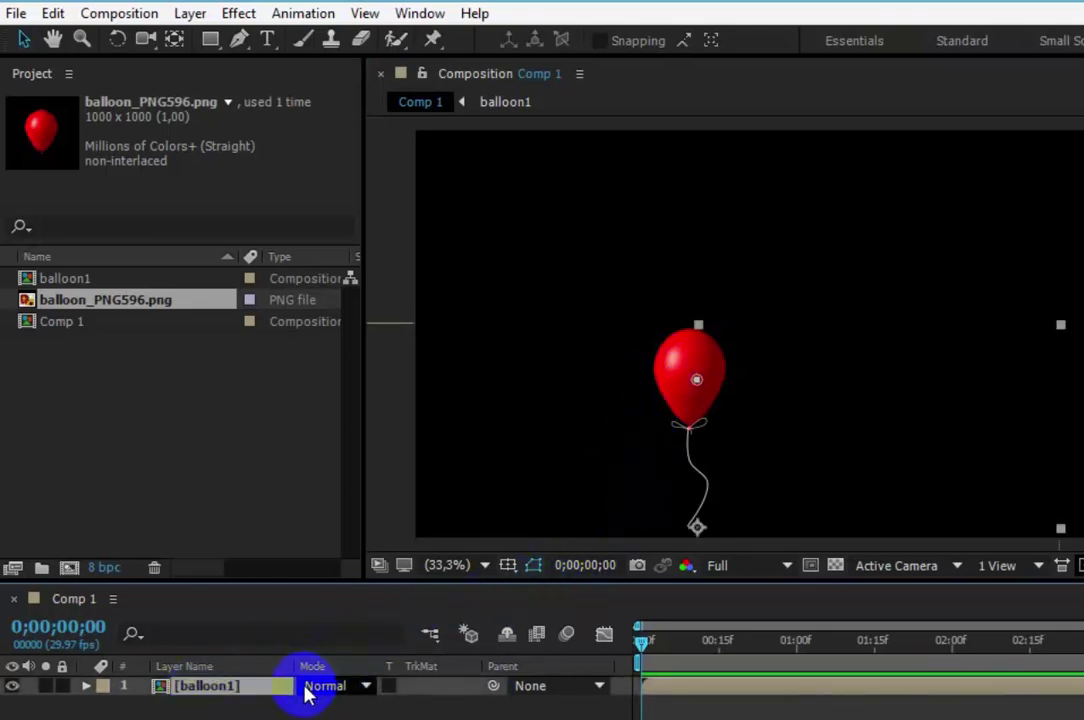
click(86, 688)
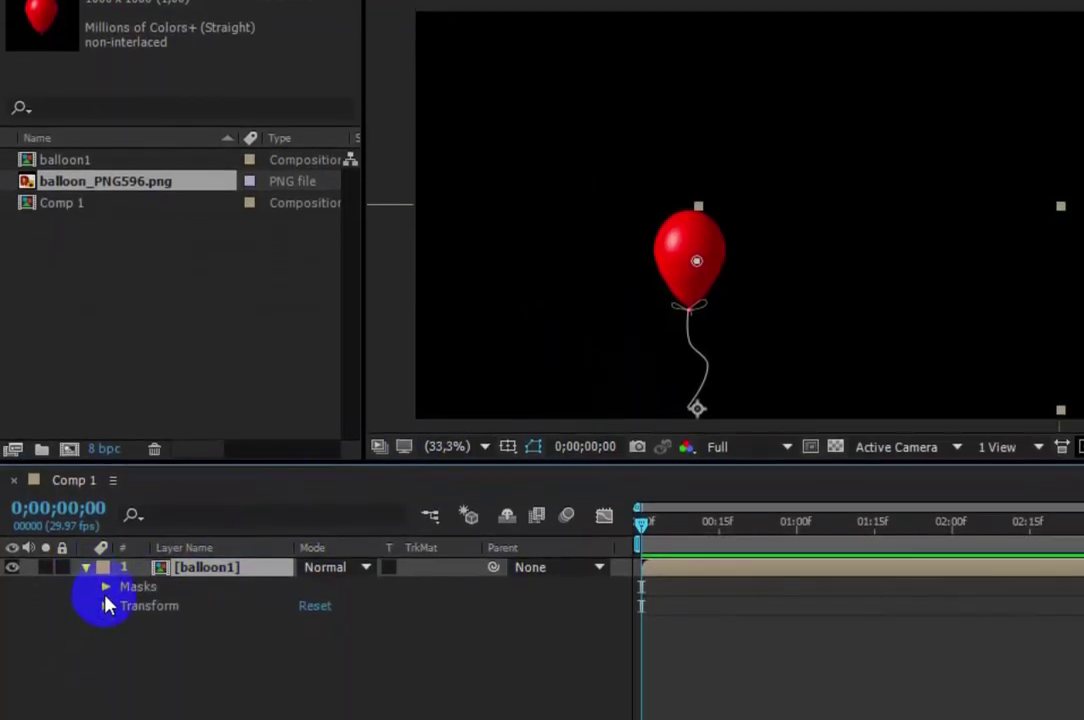
click(104, 603)
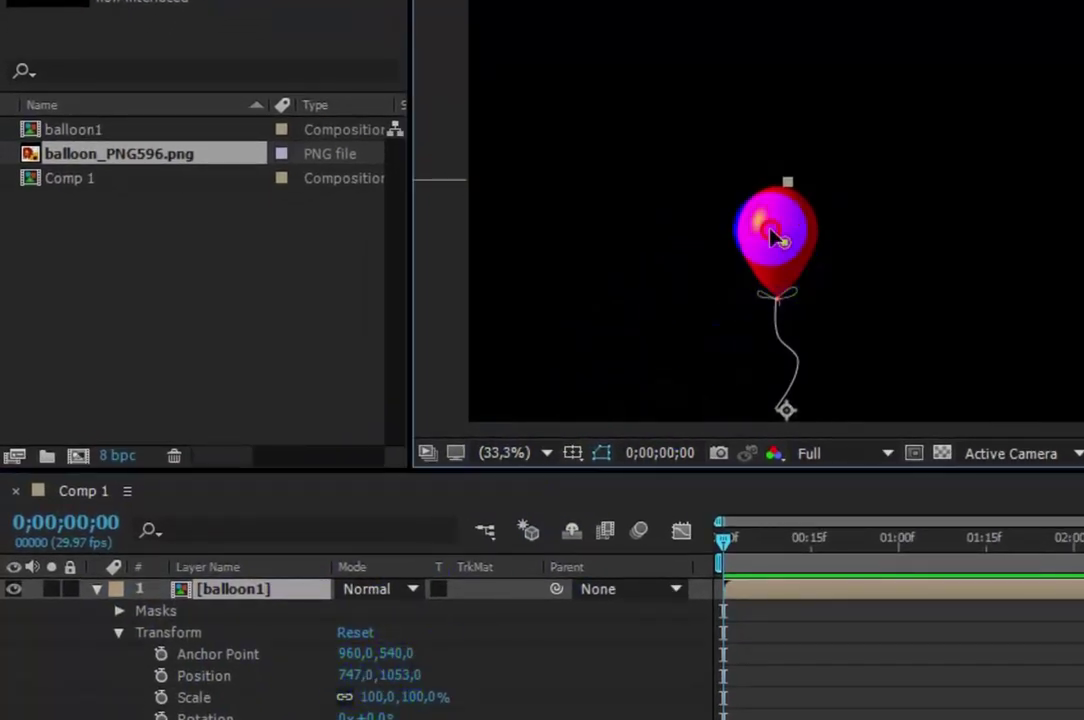
mouse_move(781, 242)
mouse_down()
mouse_move(822, 240)
mouse_move(831, 330)
mouse_up()
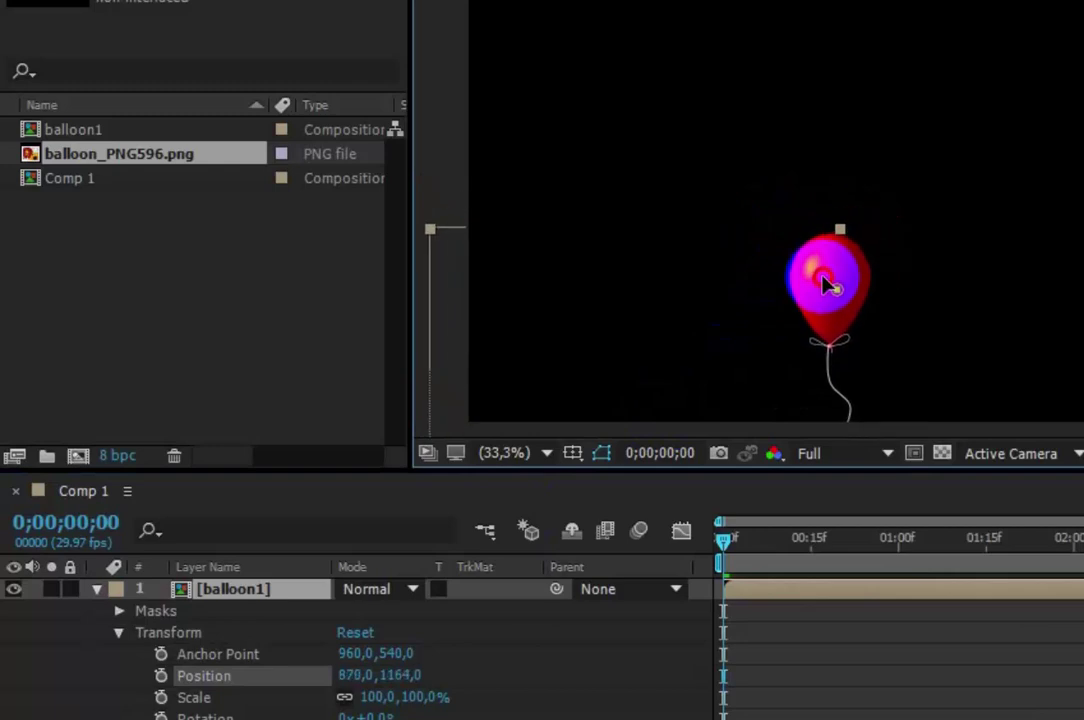
drag(831, 330, 857, 380)
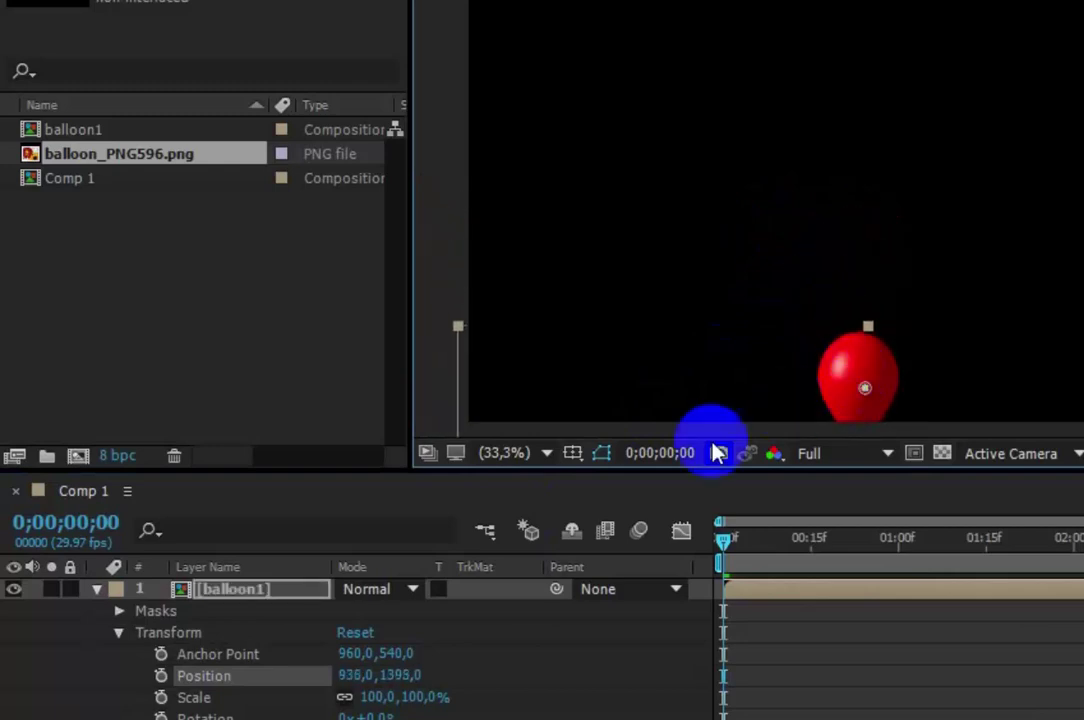
Zoom the viewer to 25% and push balloon1 below the frame to position 948, 1647.
click(545, 454)
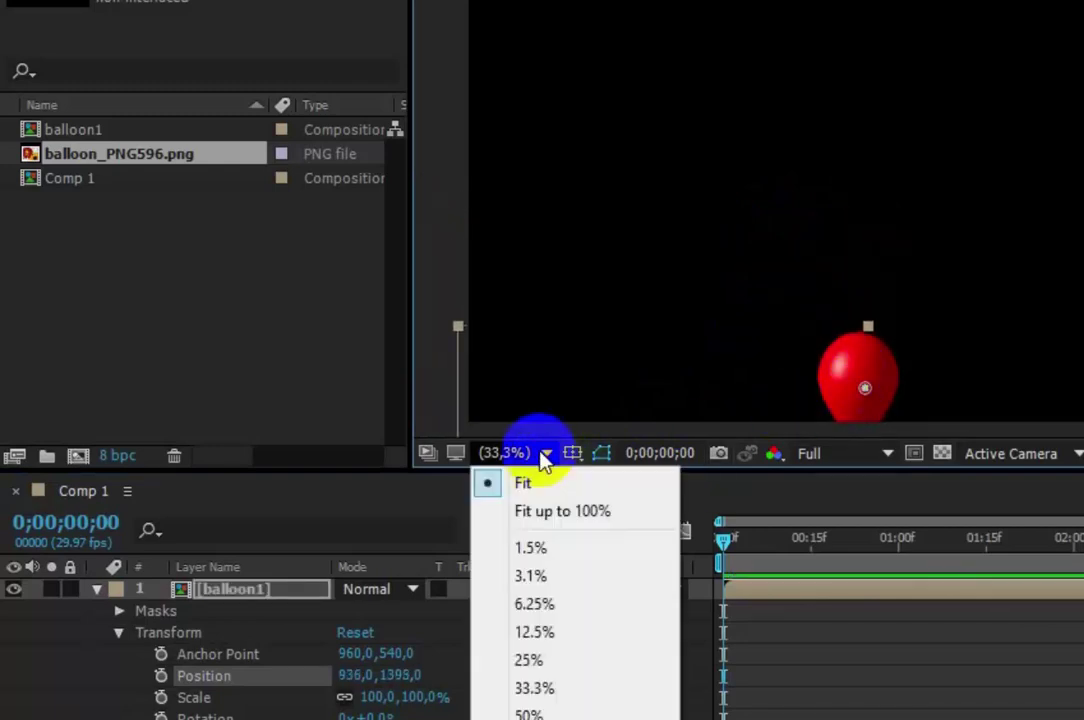
click(530, 661)
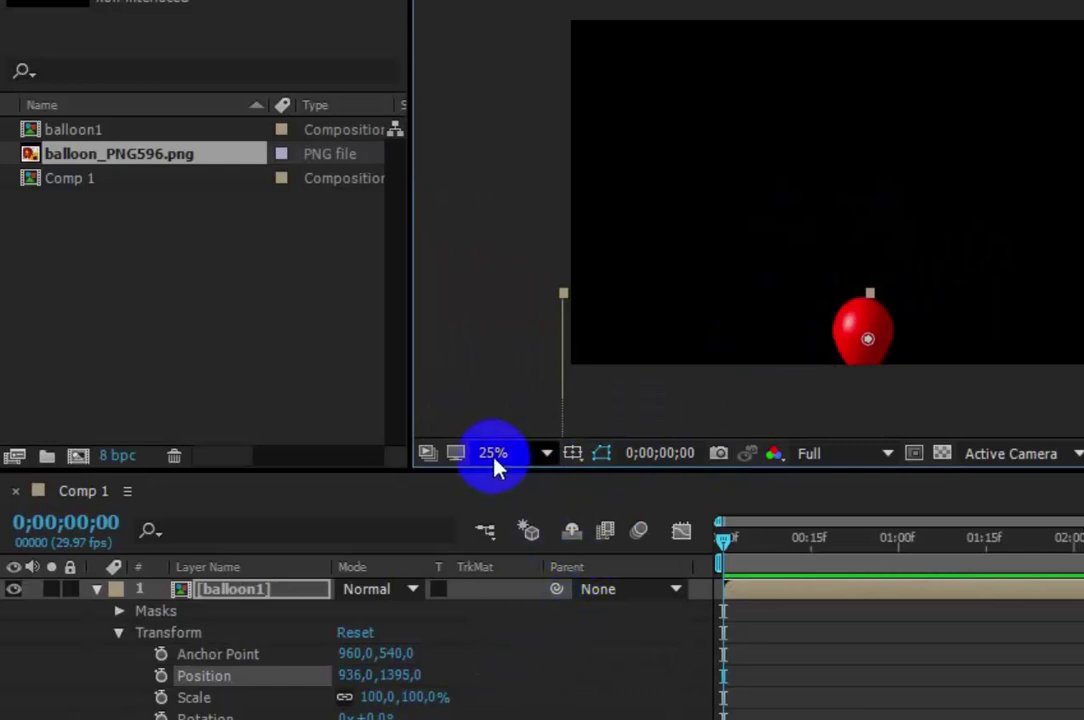
click(861, 338)
drag(866, 324, 870, 402)
mouse_move(730, 550)
mouse_down()
mouse_move(745, 547)
mouse_move(719, 556)
mouse_up()
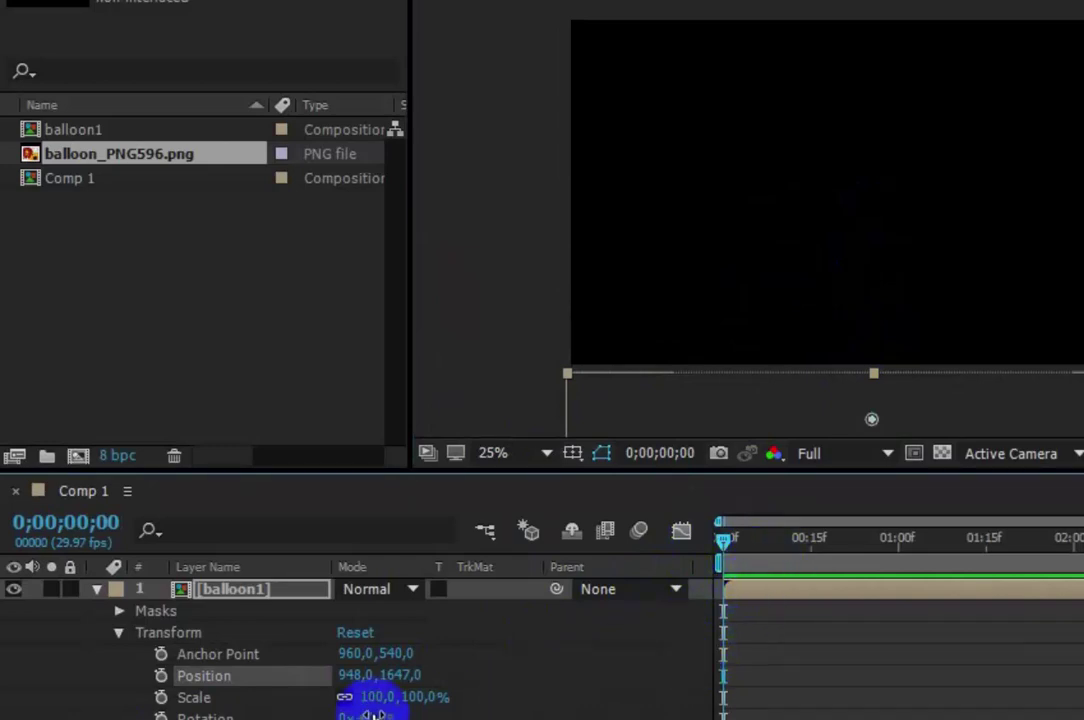
Keyframe balloon1's Position so it rises from below the frame to above its top at the end.
click(161, 676)
click(720, 676)
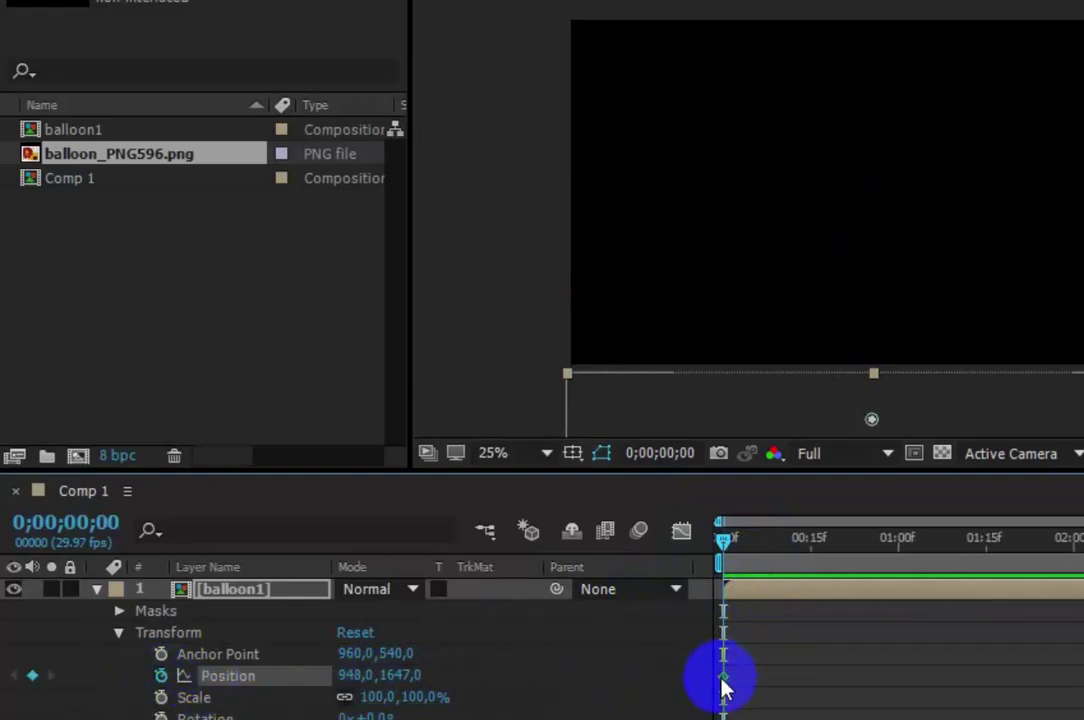
drag(722, 540, 1060, 478)
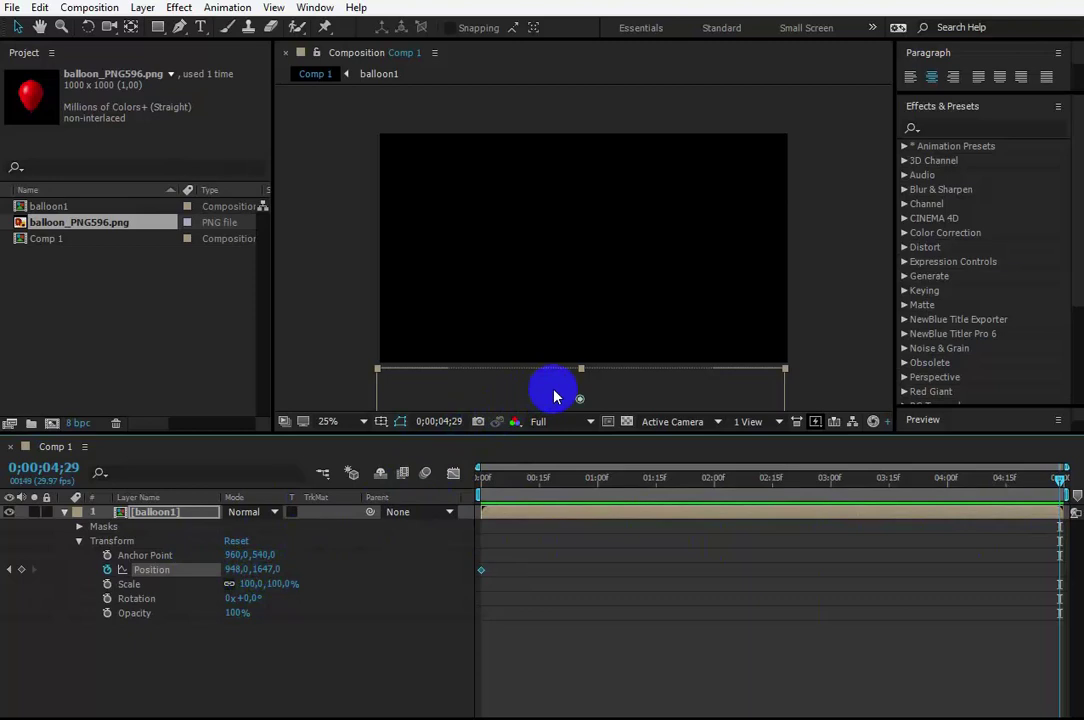
drag(555, 396, 543, 12)
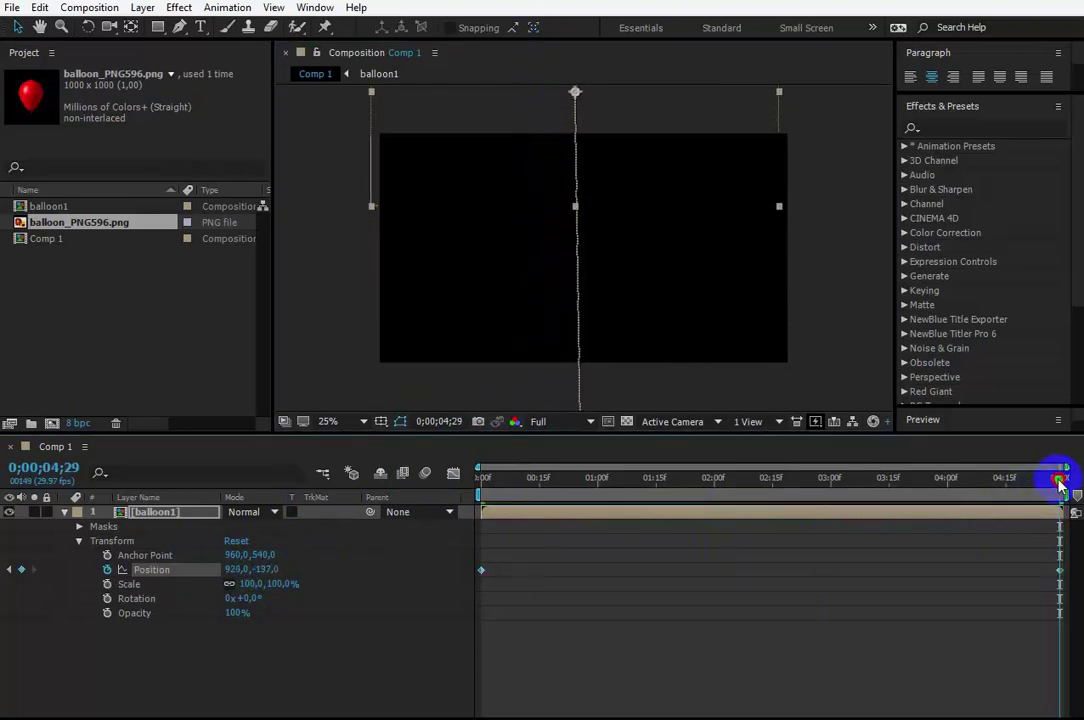
Preview the rise from the start, stop partway, and scrub back to about 1;23.
key(Home)
key(space)
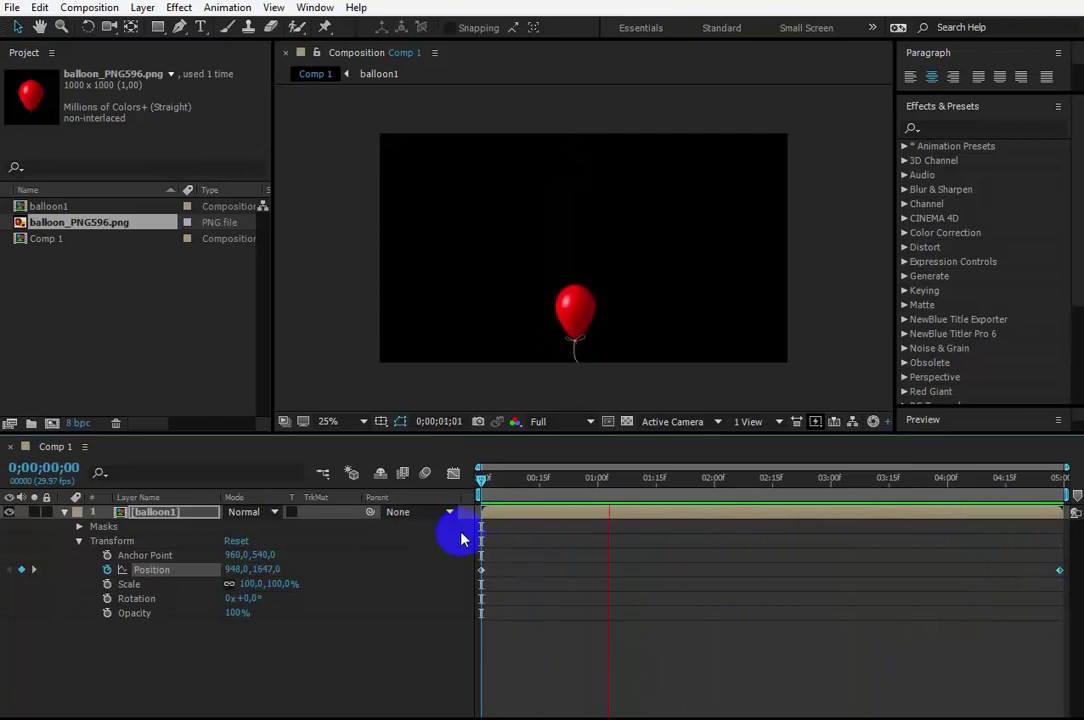
key(space)
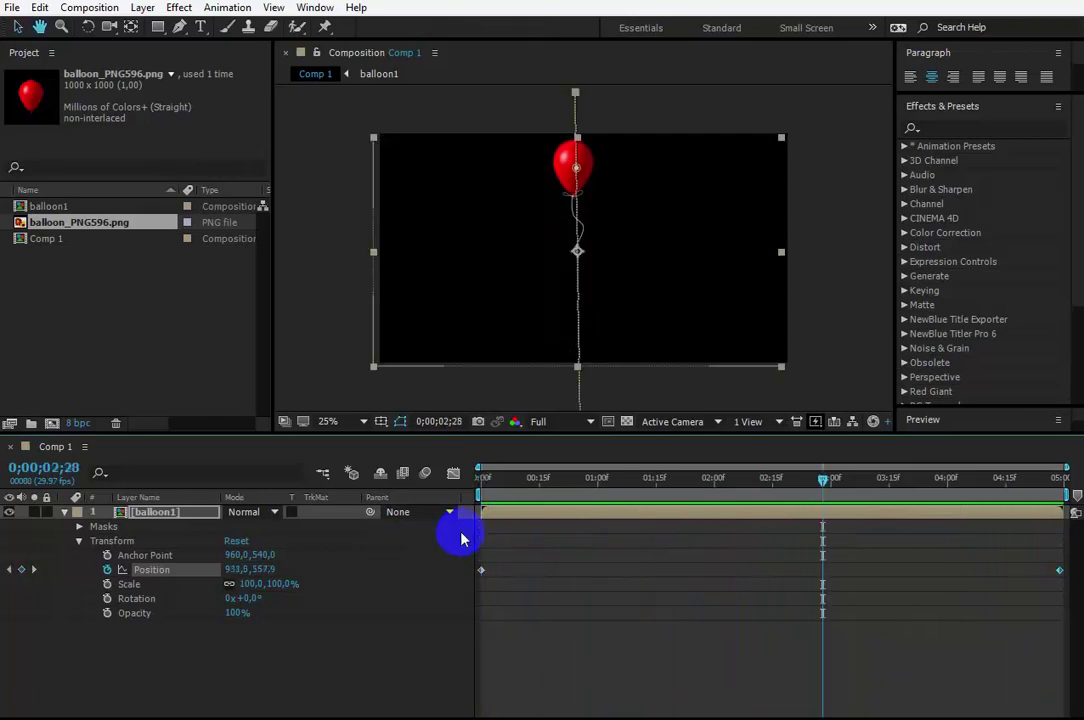
mouse_move(822, 484)
mouse_down()
mouse_move(687, 490)
mouse_move(737, 492)
mouse_up()
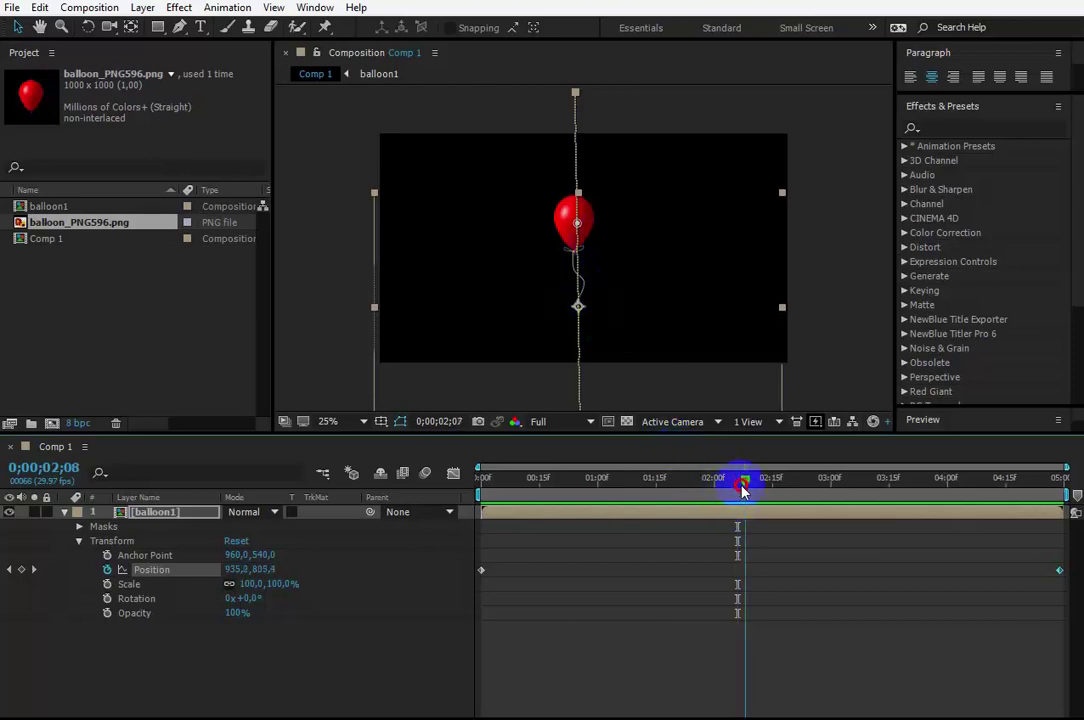
At 2;05, bend balloon1's motion-path vertex with the Convert Vertex Tool so the path swings left.
drag(736, 487, 733, 484)
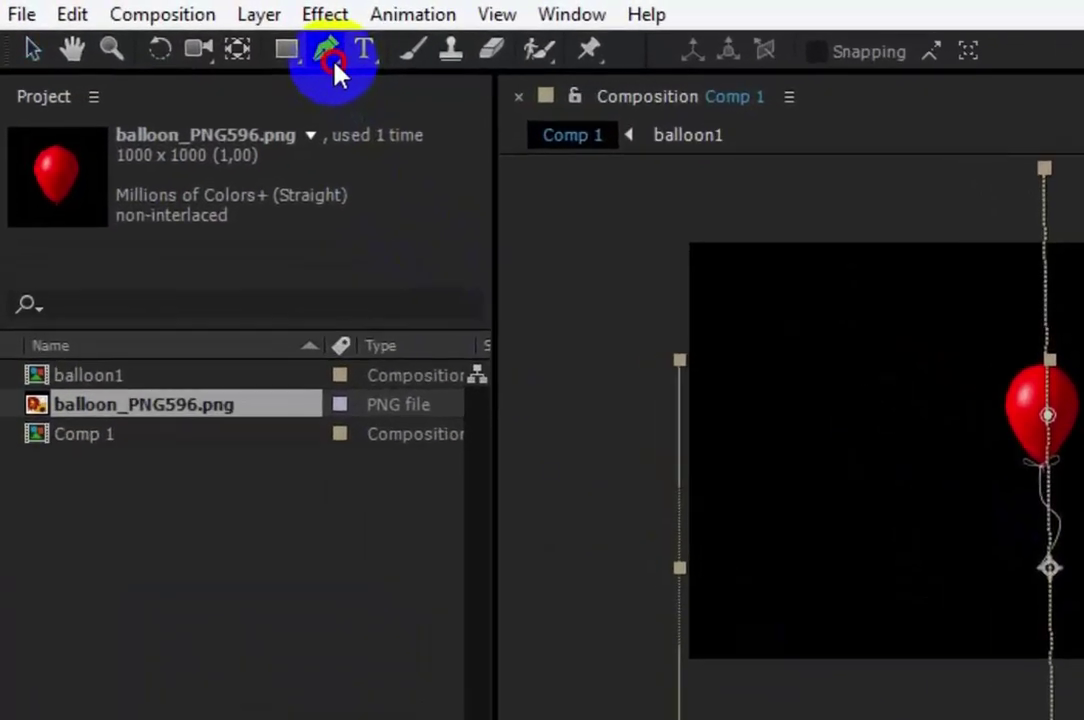
drag(181, 29, 197, 67)
drag(437, 142, 503, 190)
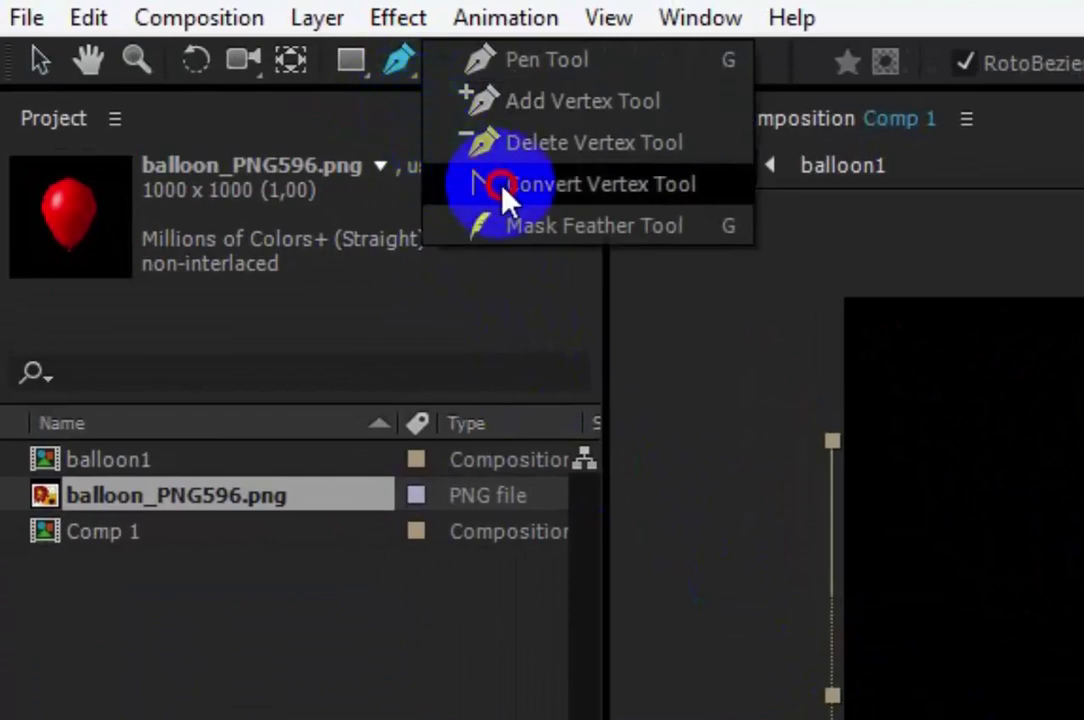
drag(503, 190, 503, 196)
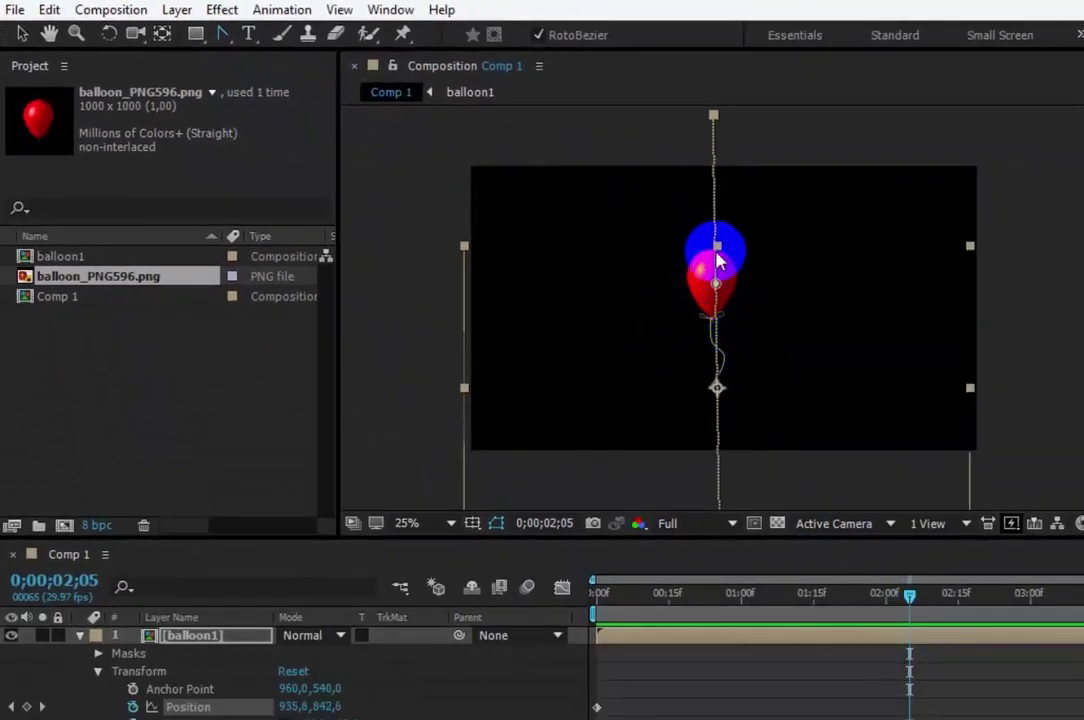
click(718, 236)
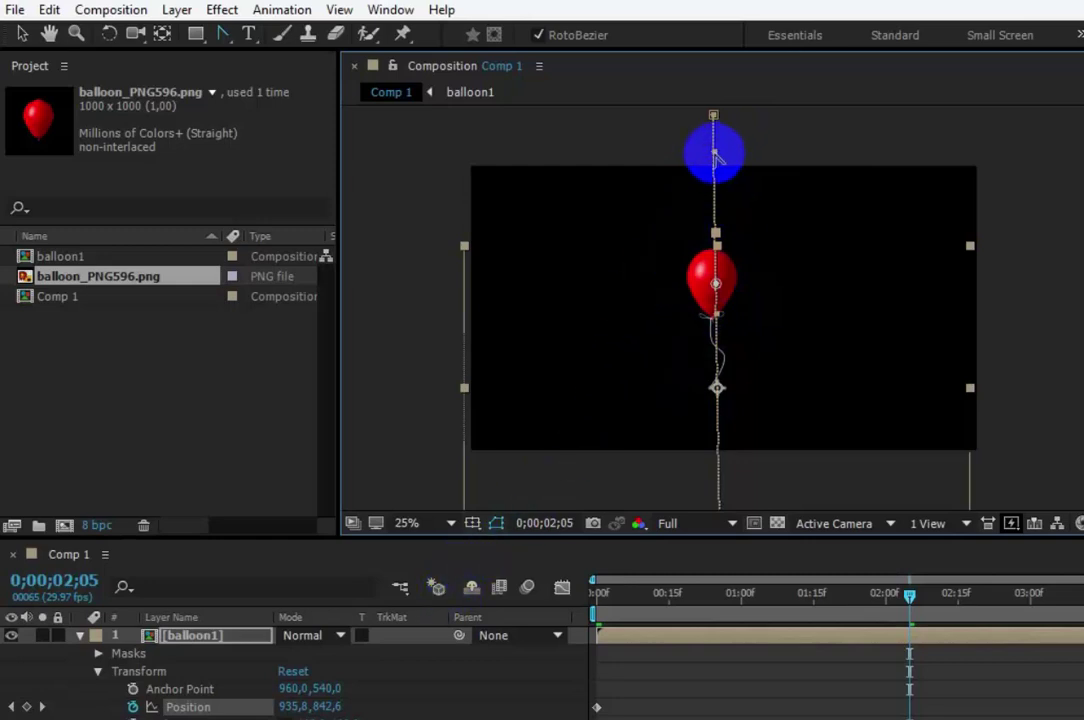
drag(714, 155, 745, 160)
drag(716, 318, 610, 337)
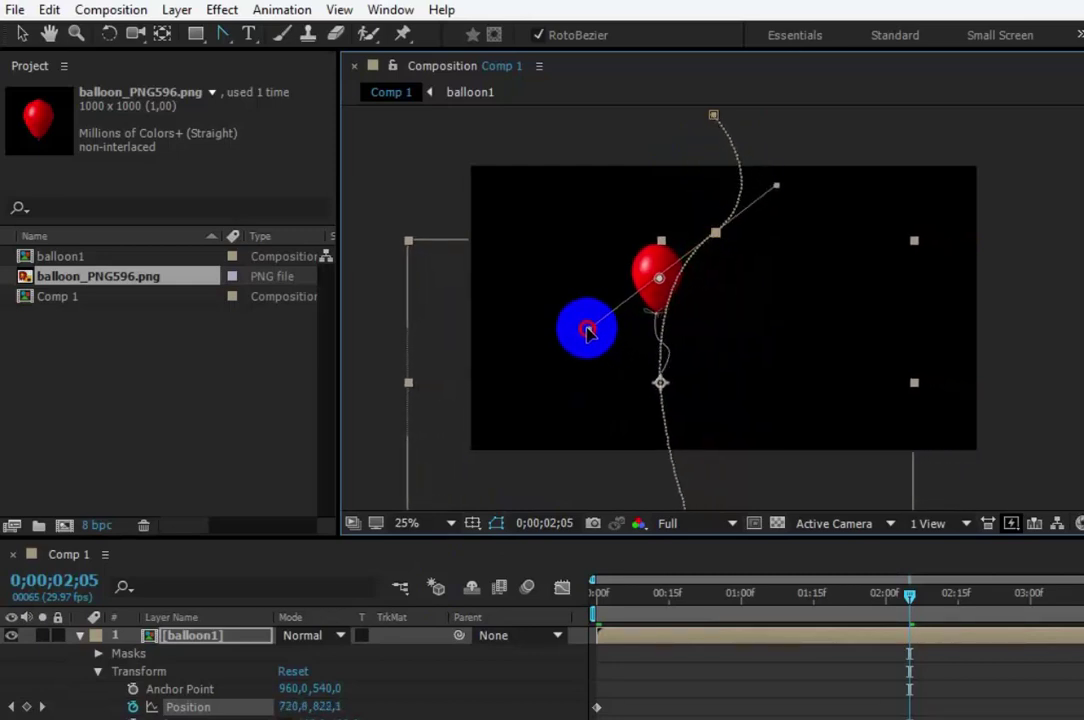
drag(610, 337, 593, 333)
click(909, 597)
Preview the balloon rising along the curved path, then scrub back to 1;26.
drag(909, 600, 500, 638)
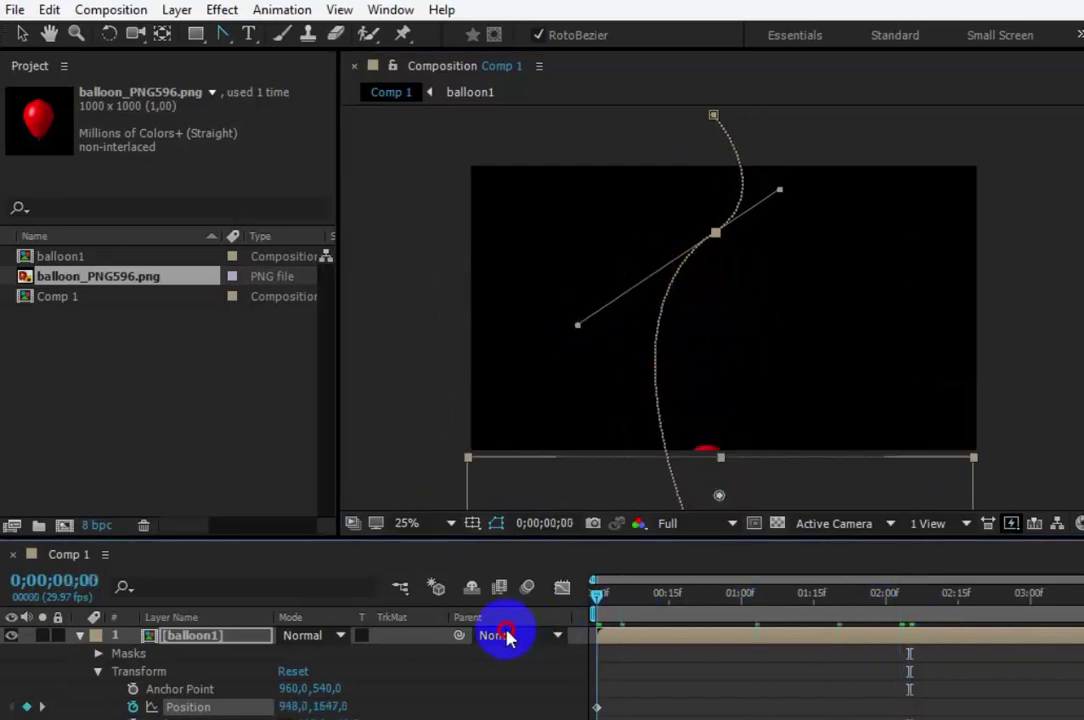
key(space)
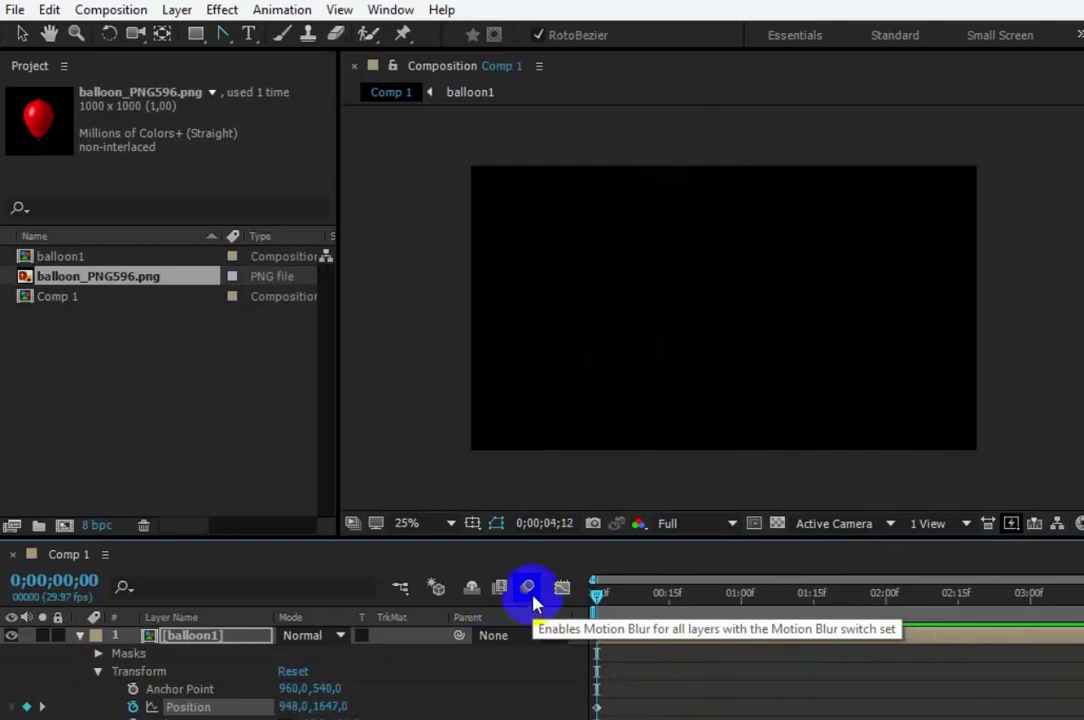
key(space)
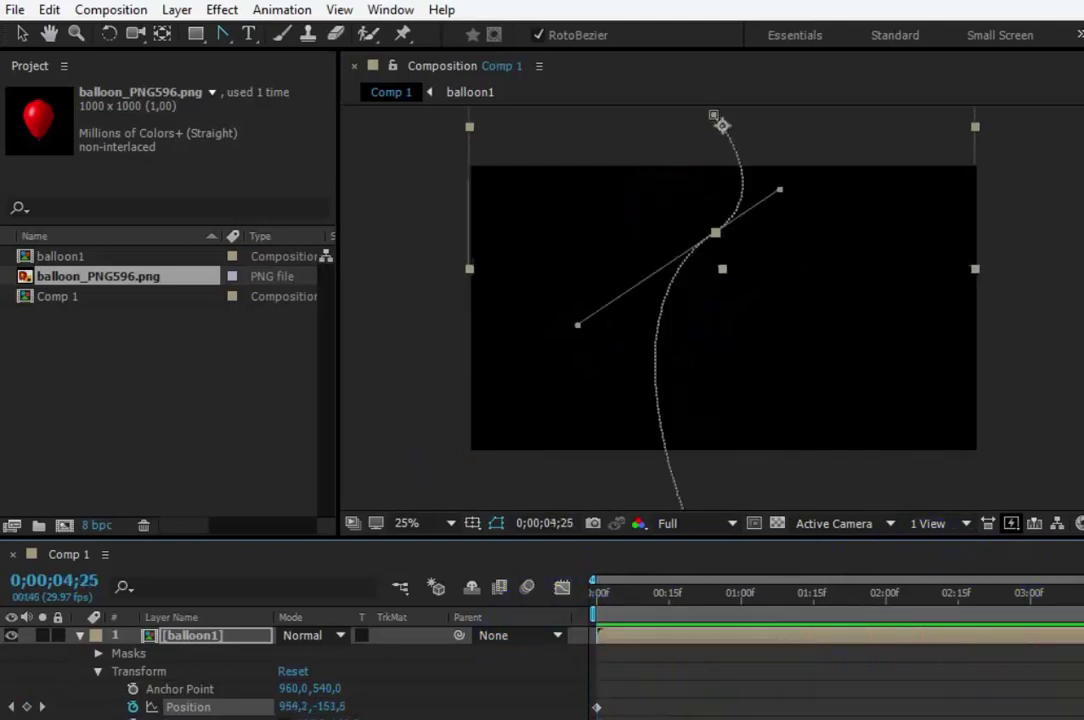
drag(887, 630, 862, 630)
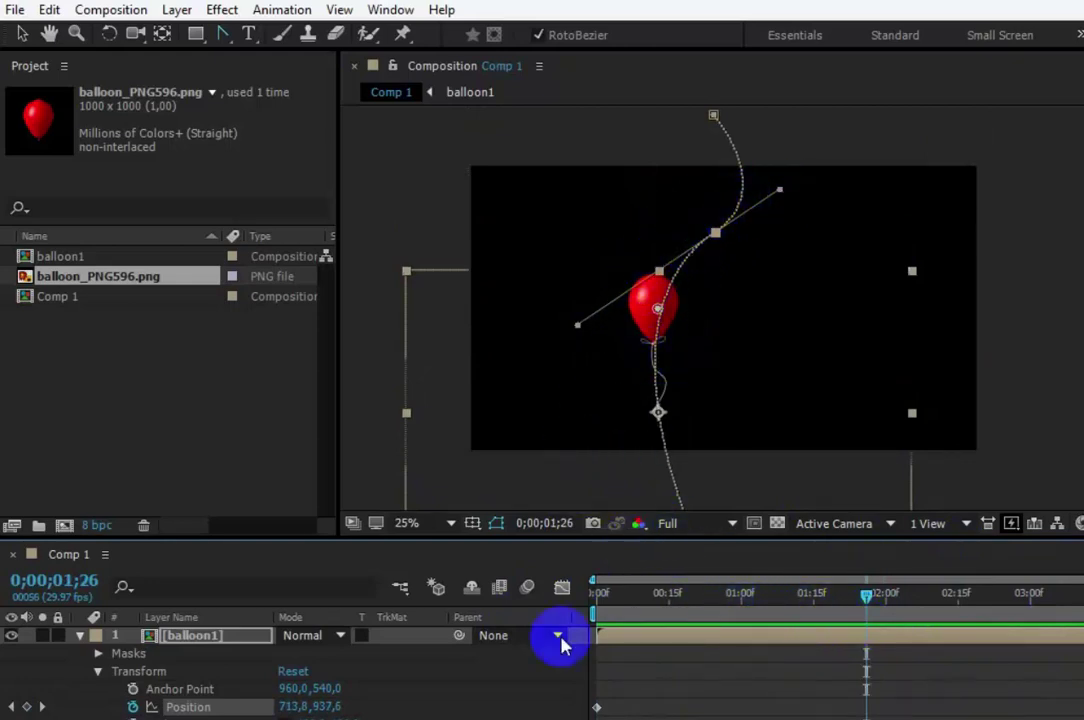
Collapse balloon1 and duplicate it twice with Ctrl+D.
click(79, 641)
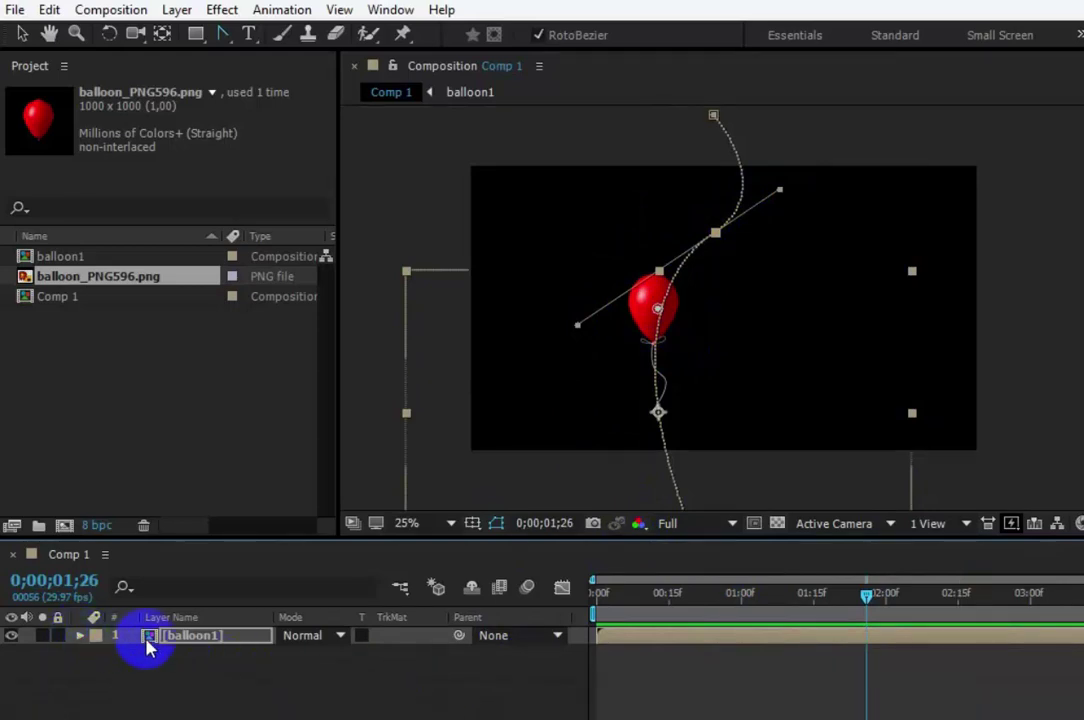
click(185, 638)
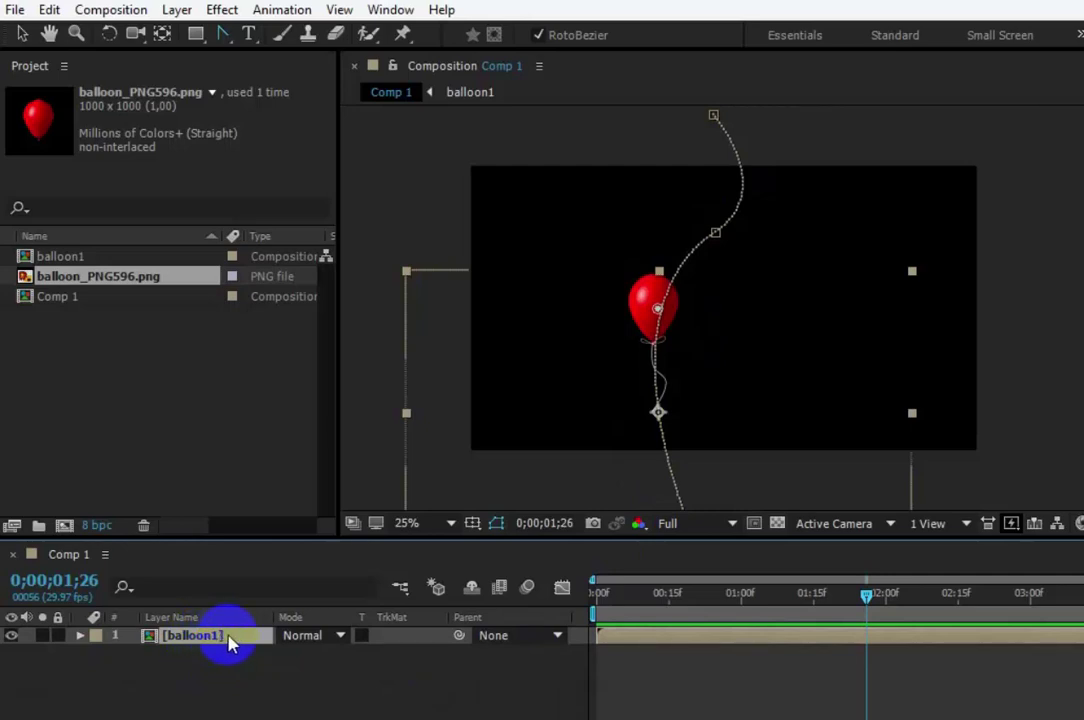
click(199, 647)
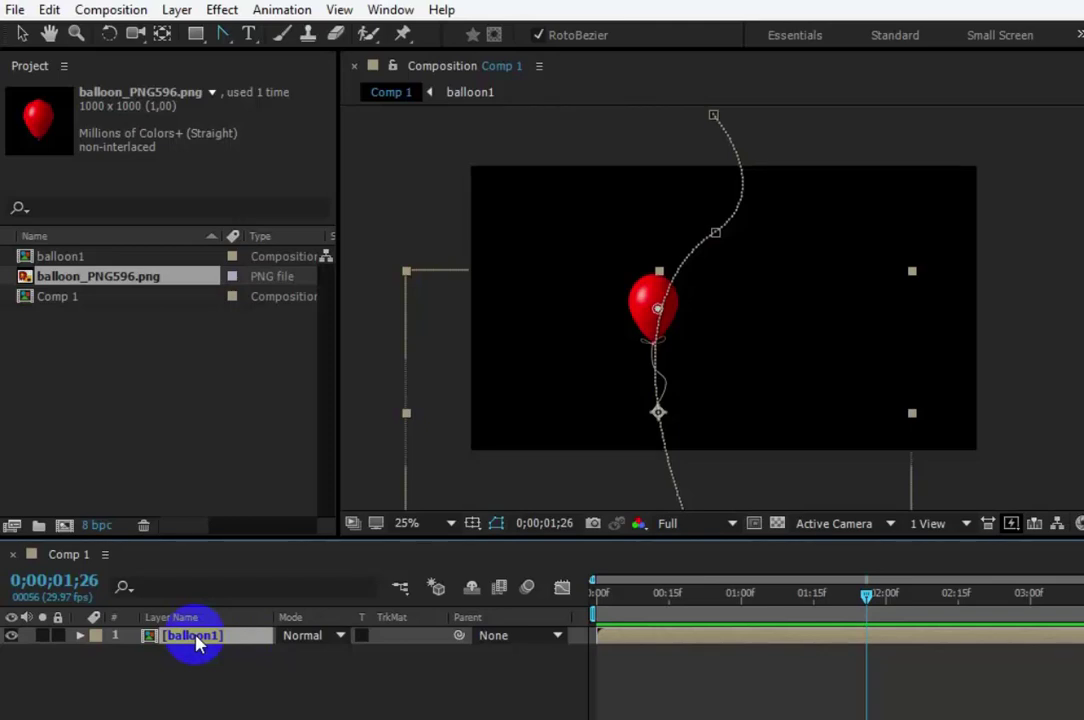
key(ctrl+d)
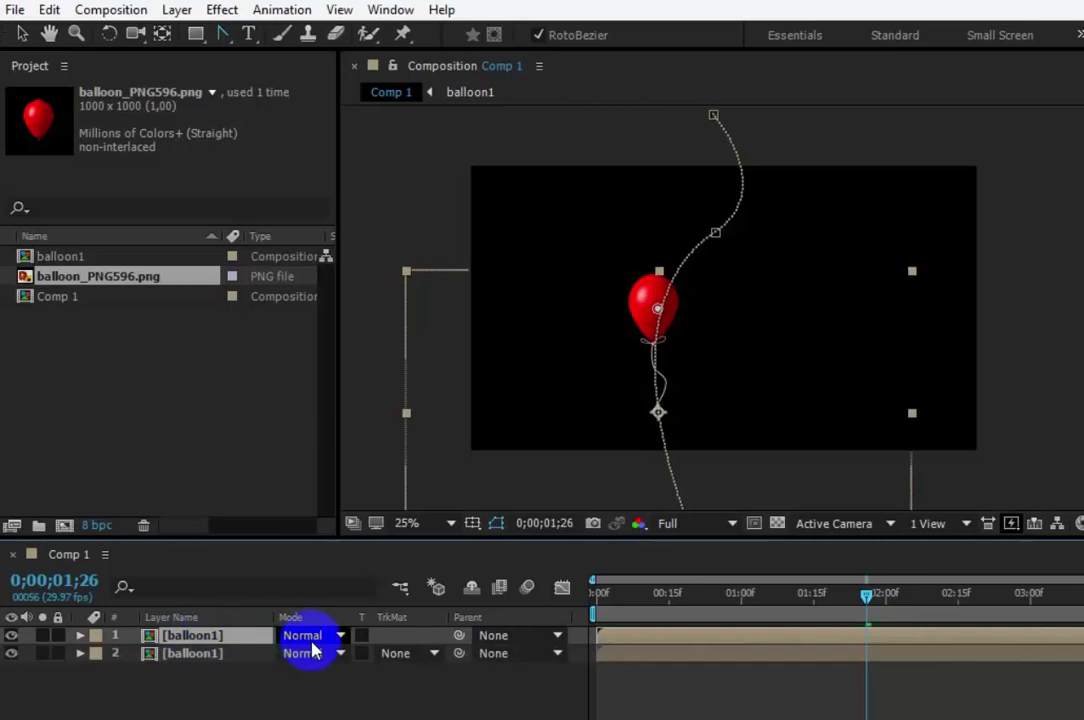
key(ctrl+d)
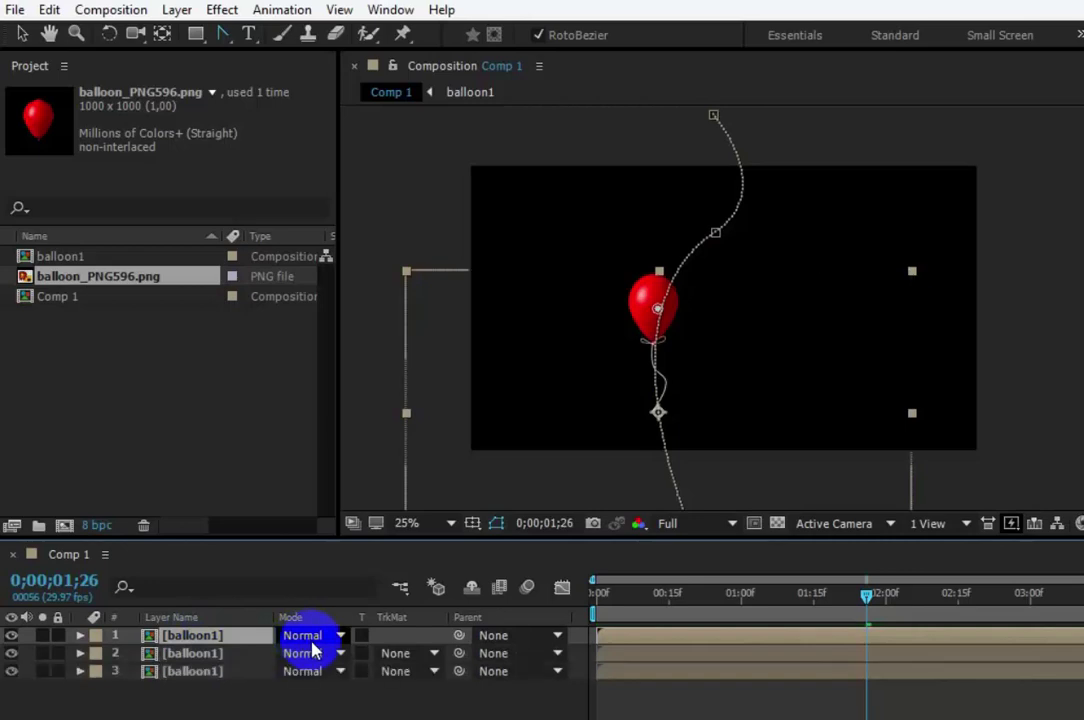
Rename the two copies balloon2 and balloon3, then return to frame 26.
click(215, 662)
right_click(215, 662)
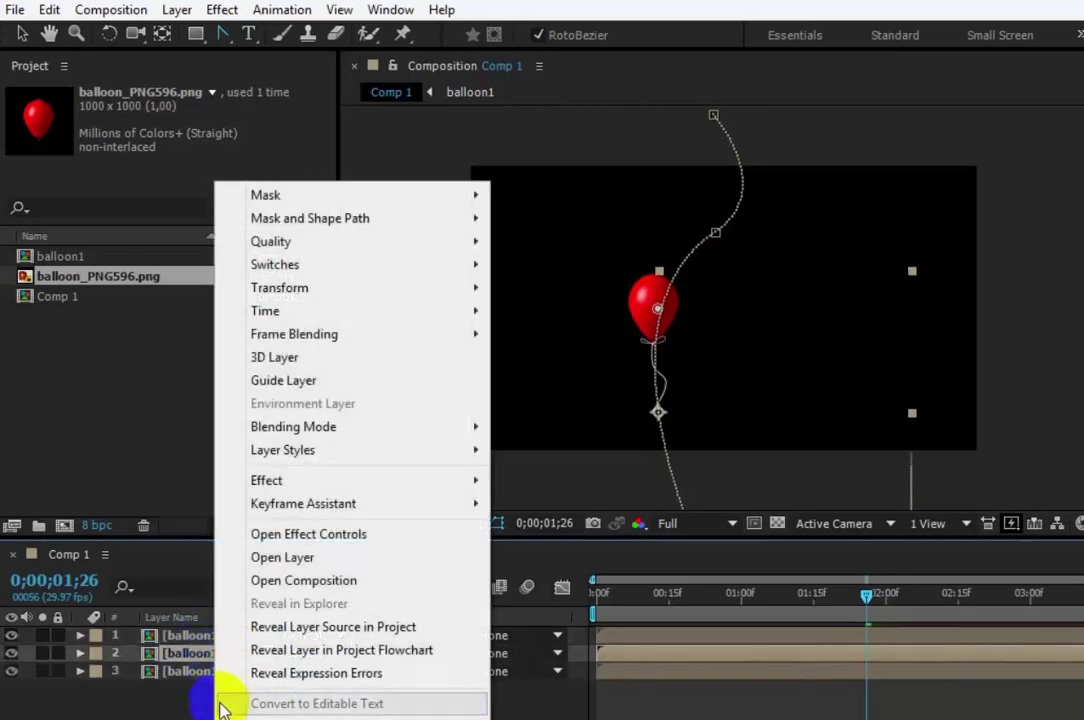
key(Return)
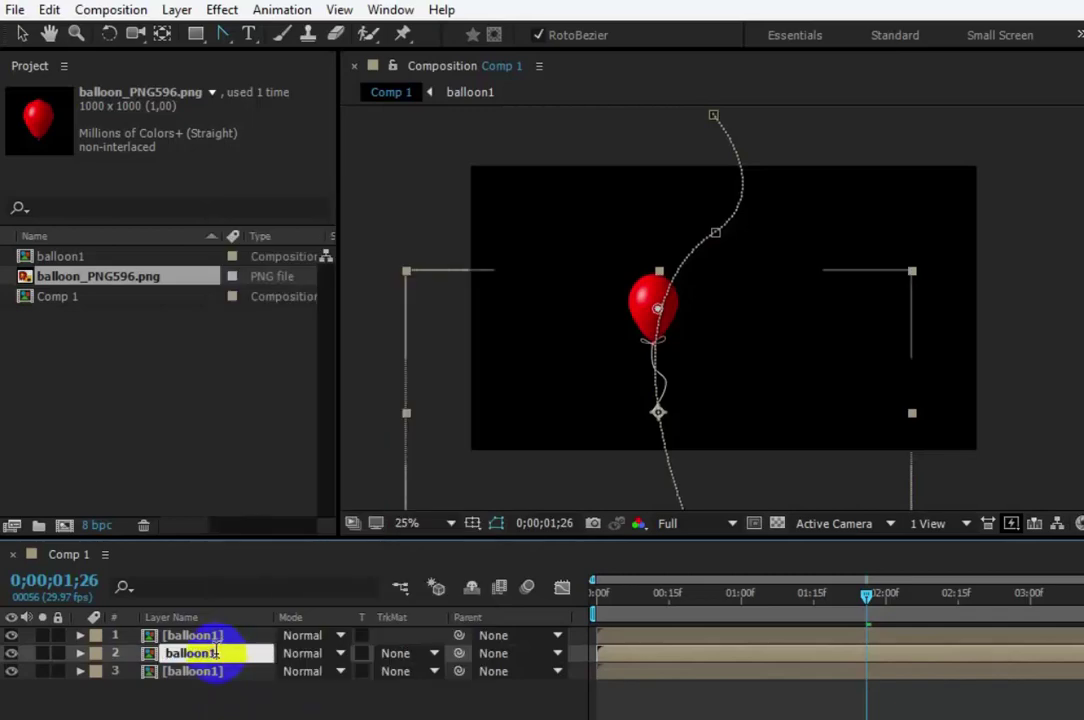
drag(214, 652, 231, 655)
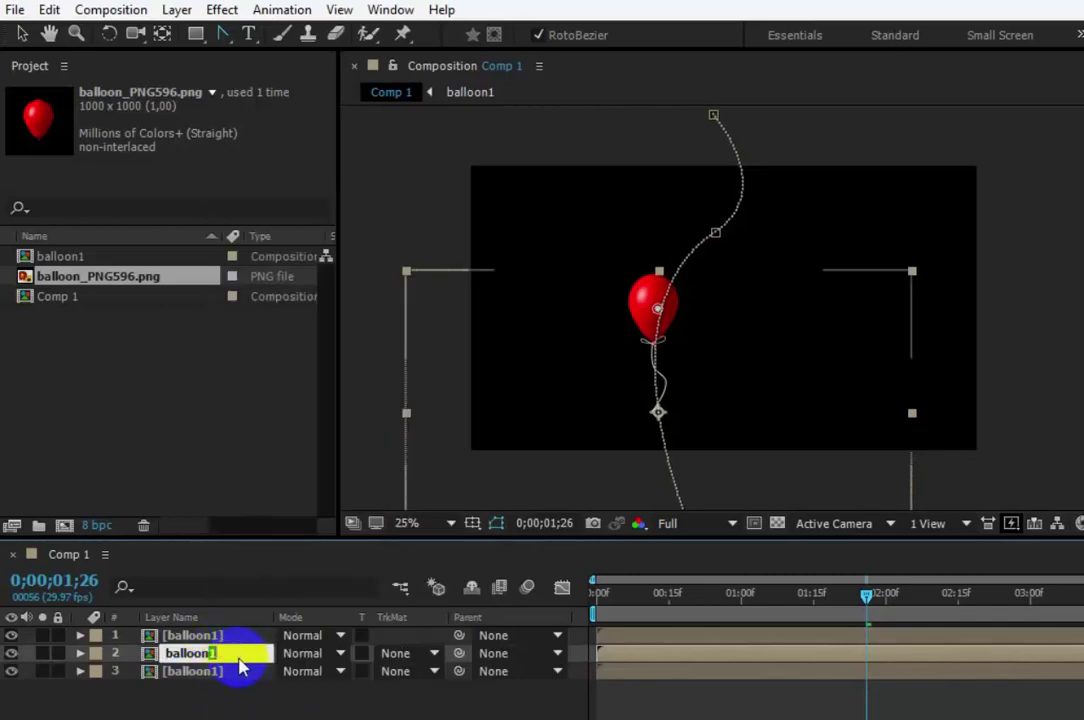
text(2)
click(218, 675)
right_click(216, 676)
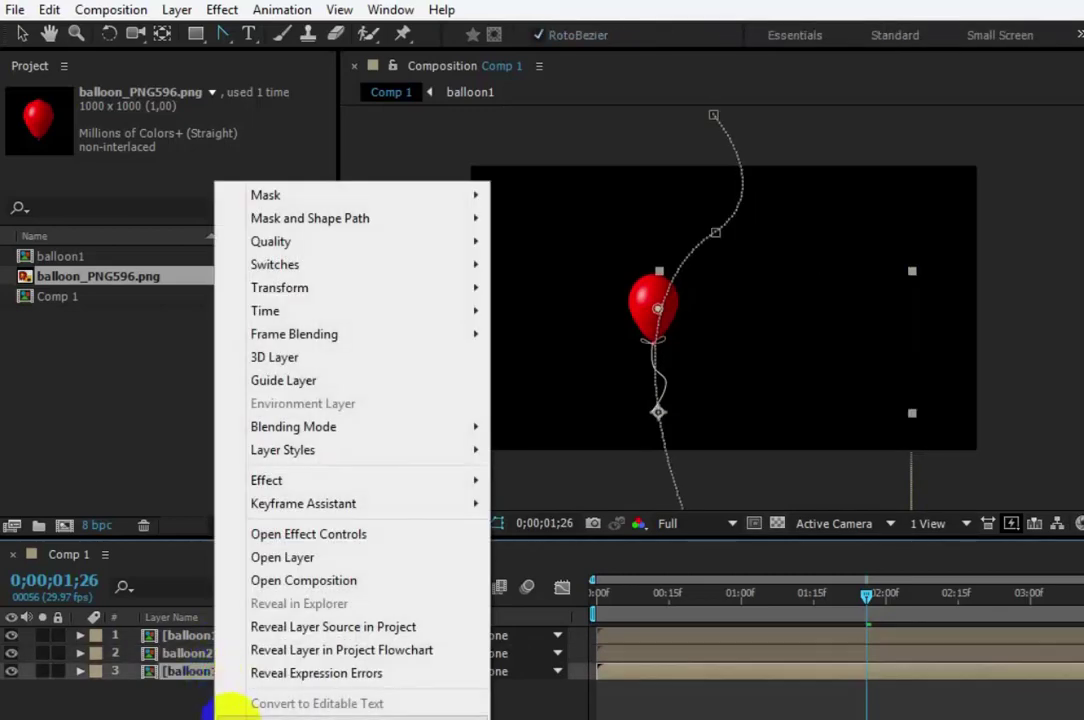
click(212, 665)
key(Return)
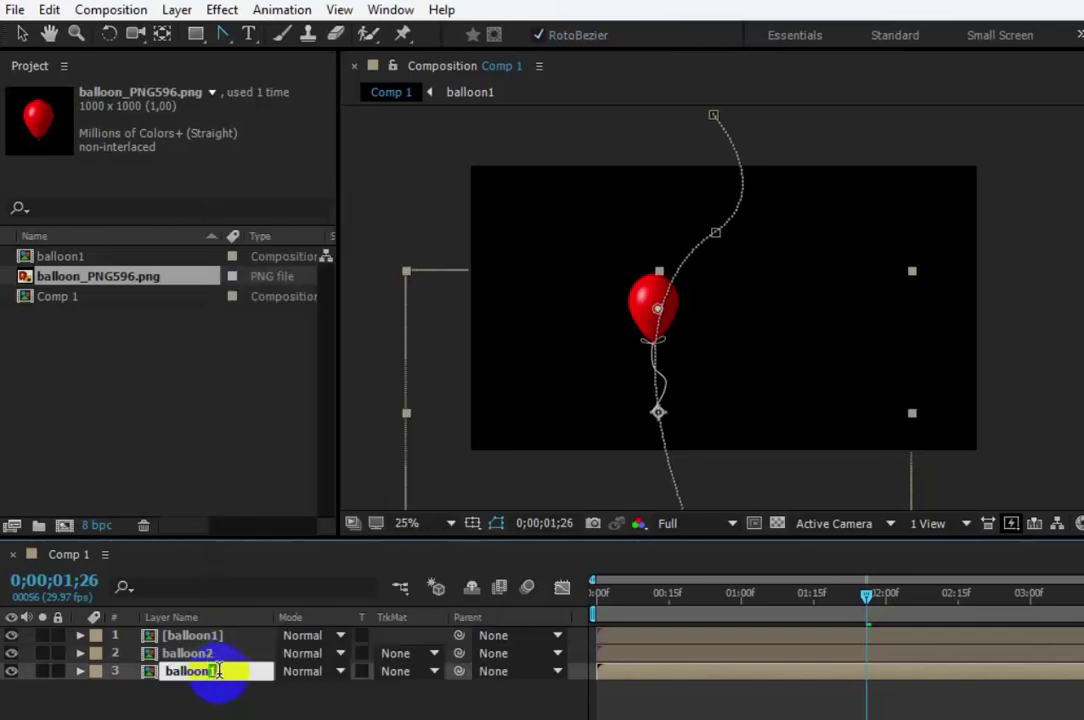
text(3)
click(252, 712)
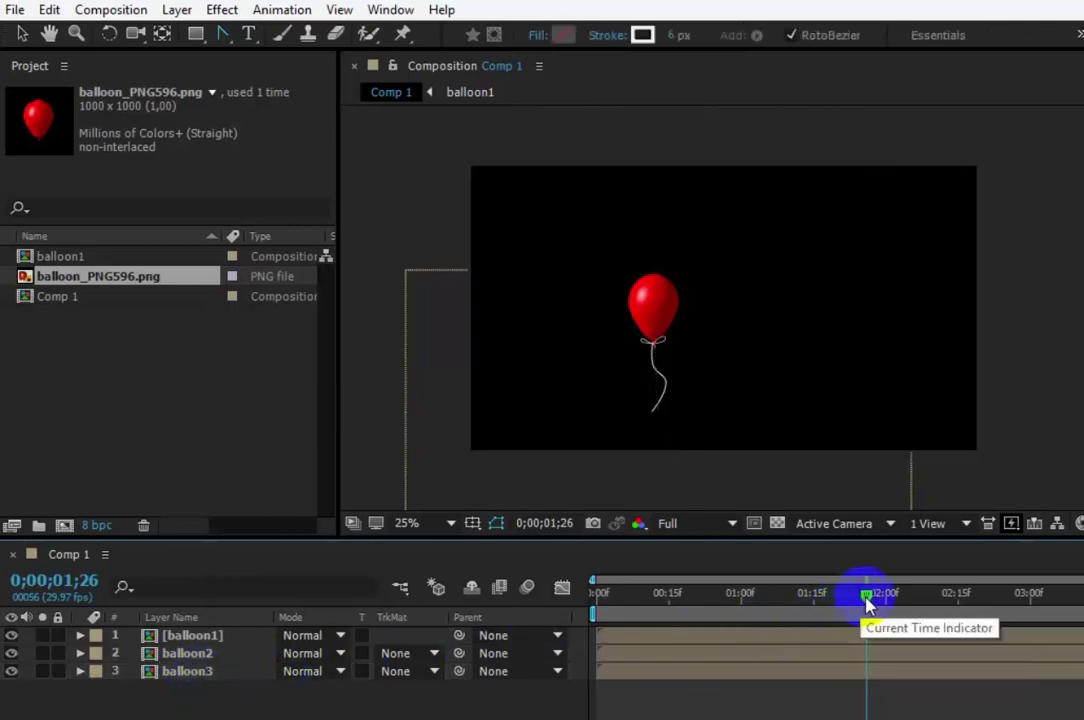
mouse_move(864, 606)
mouse_down()
mouse_move(752, 620)
mouse_move(960, 614)
mouse_move(678, 620)
mouse_up()
click(190, 640)
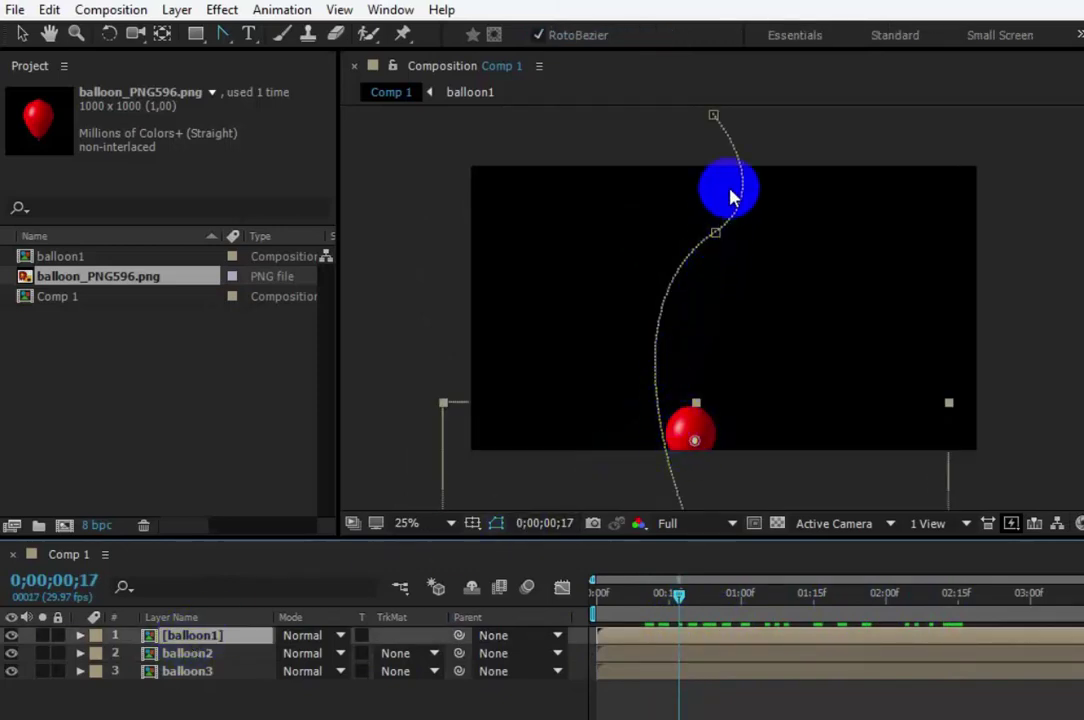
Hide balloon1, move balloon2's mid-path keyframe left, and tilt its curve handle.
click(165, 654)
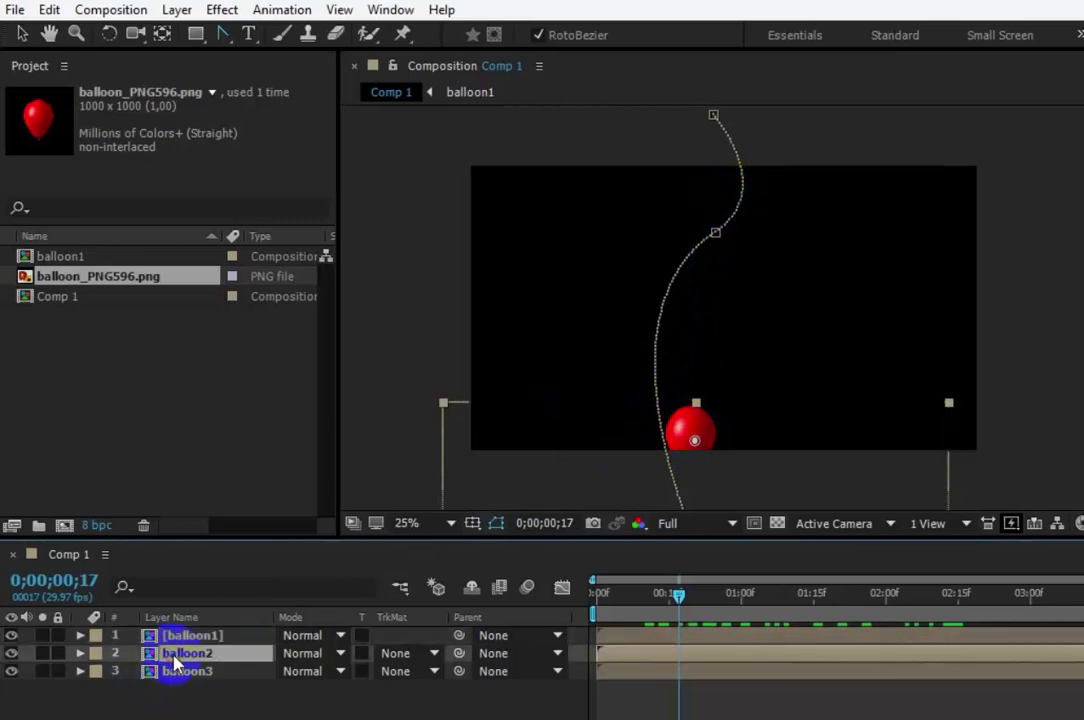
click(11, 637)
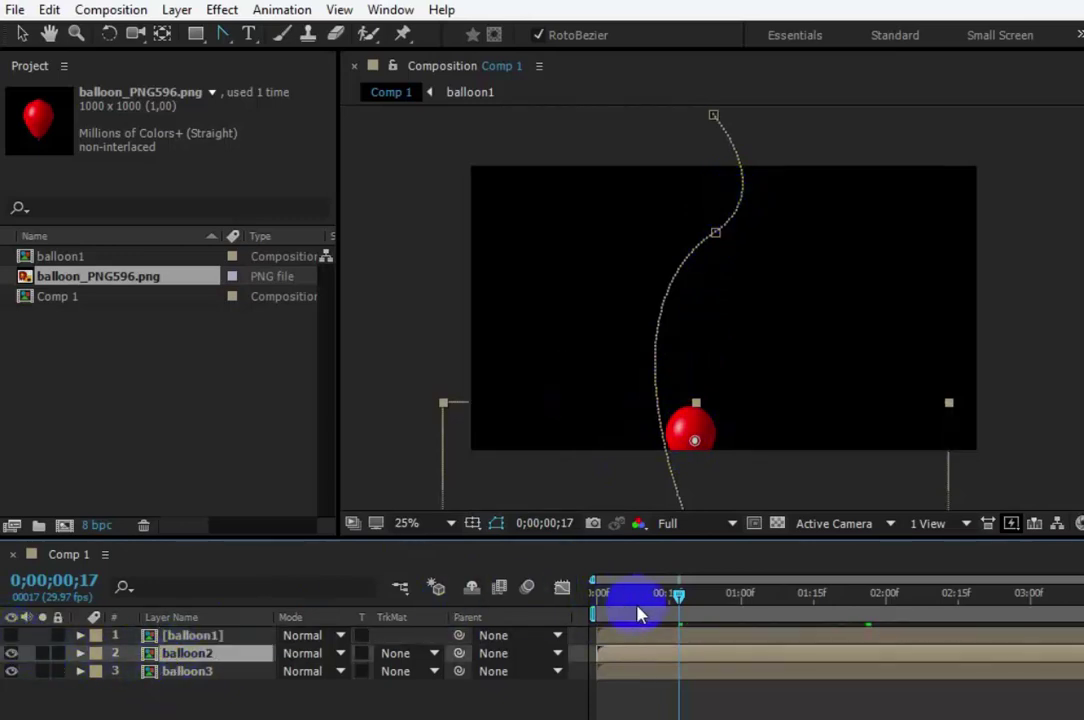
drag(683, 605, 960, 612)
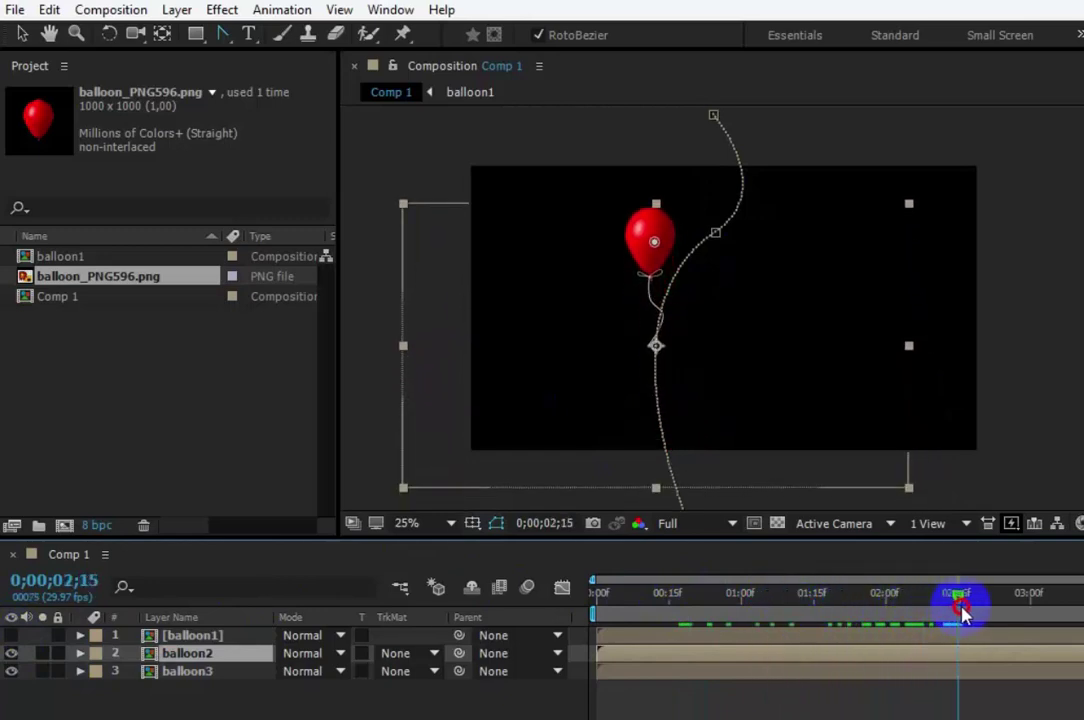
click(24, 36)
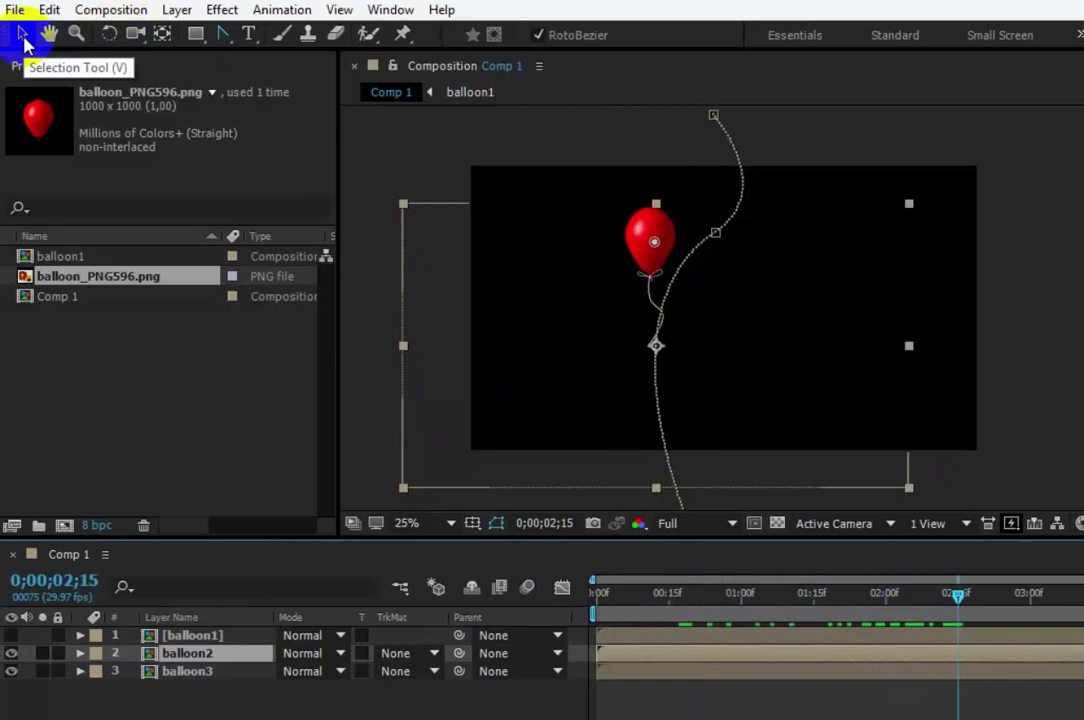
click(24, 40)
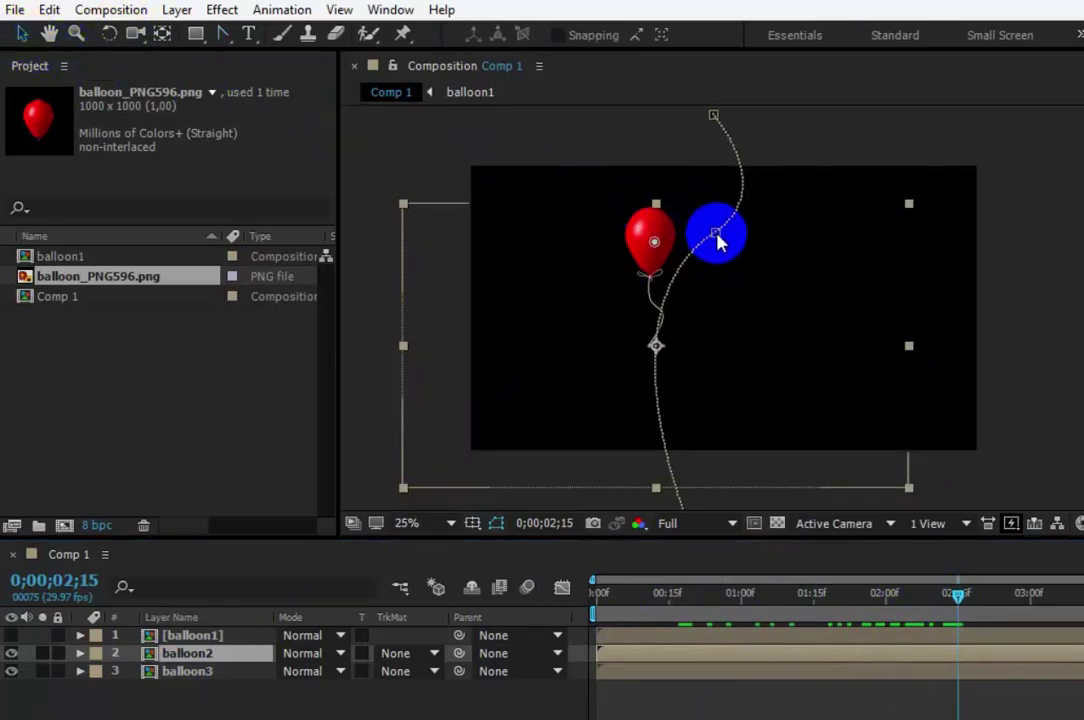
drag(716, 240, 628, 253)
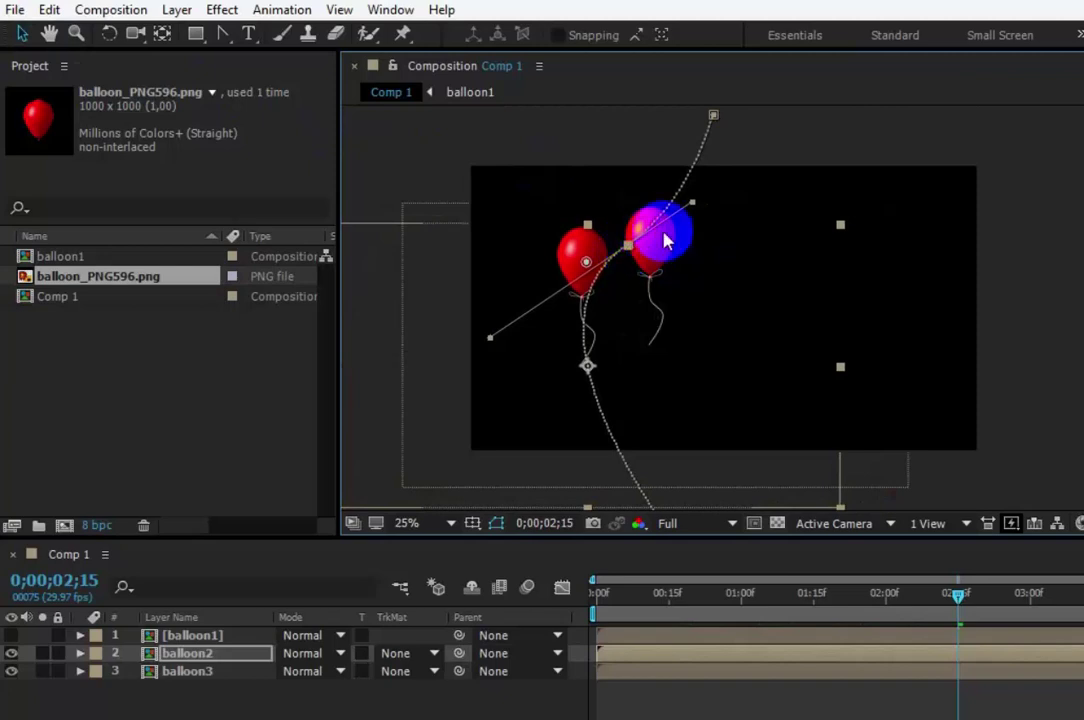
mouse_move(693, 203)
mouse_down()
mouse_move(677, 178)
mouse_move(684, 189)
mouse_up()
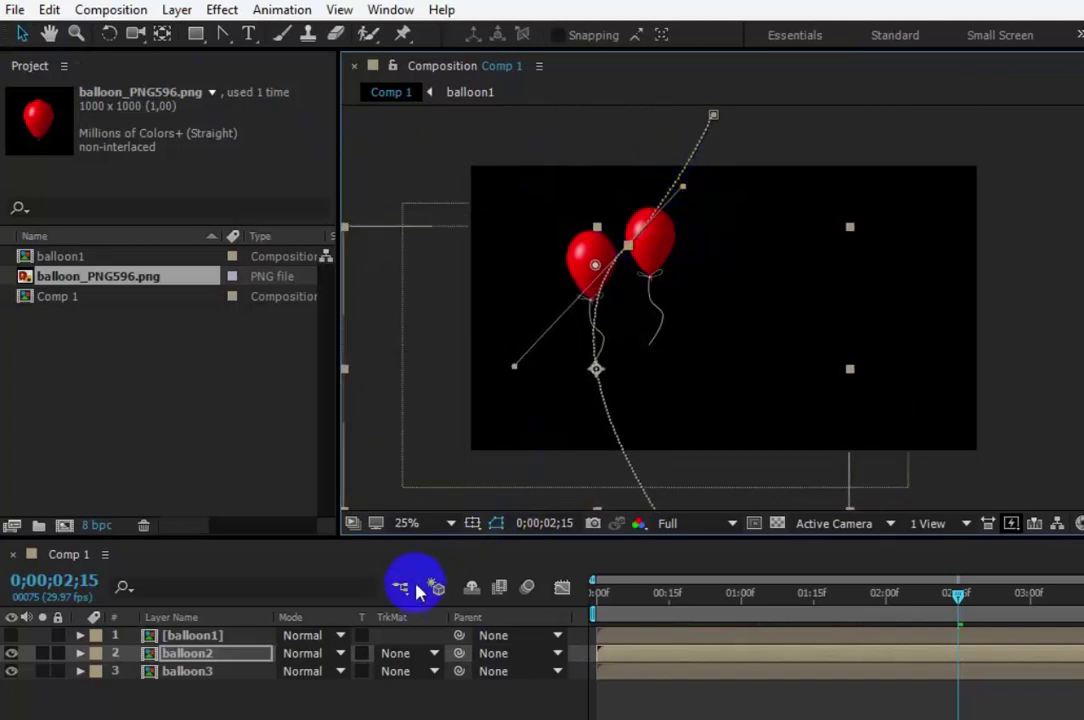
Drag balloon3's mid-path point to the right so its route curves away from balloon2.
click(185, 671)
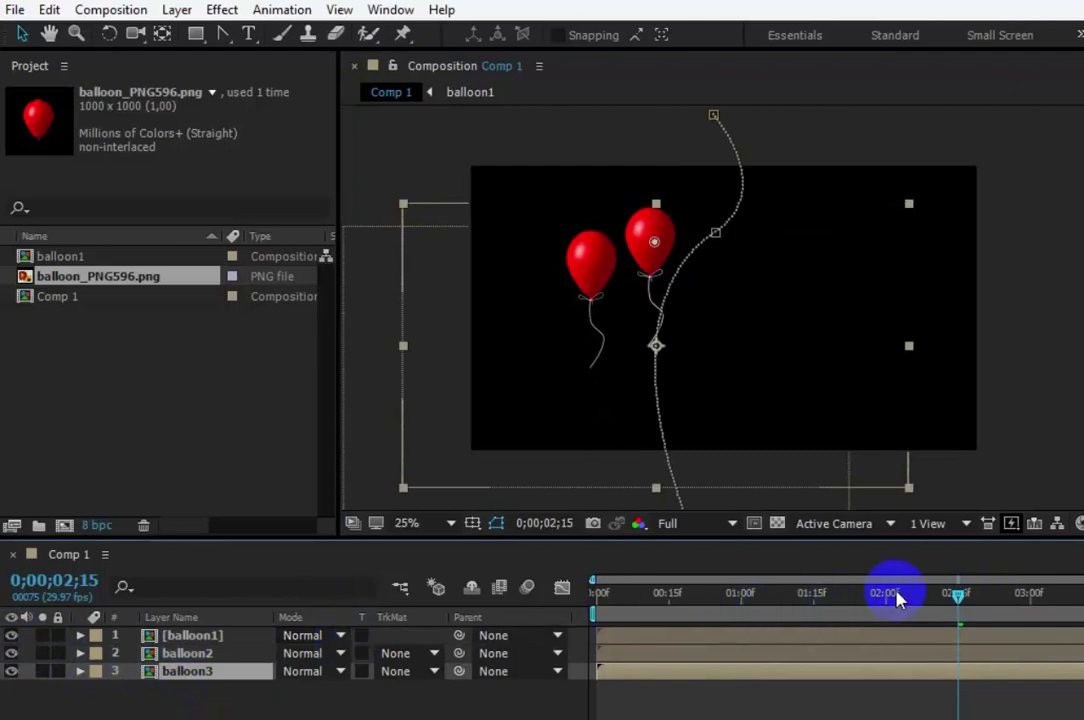
mouse_move(957, 598)
mouse_down()
mouse_move(1003, 612)
mouse_move(909, 614)
mouse_up()
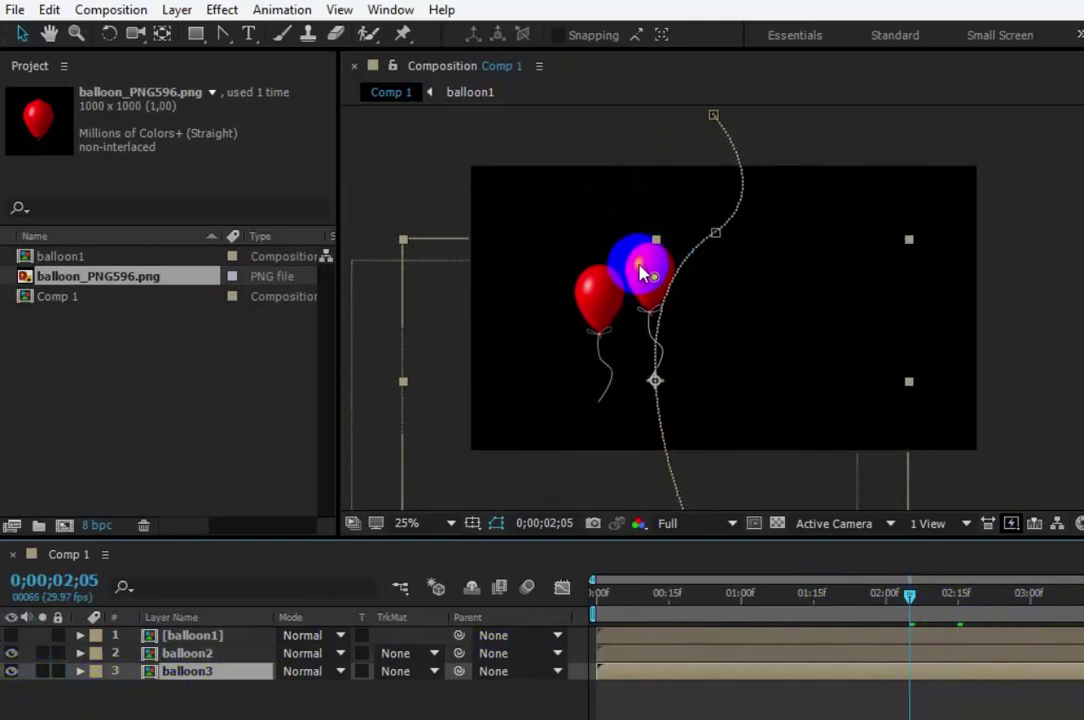
drag(908, 592, 958, 600)
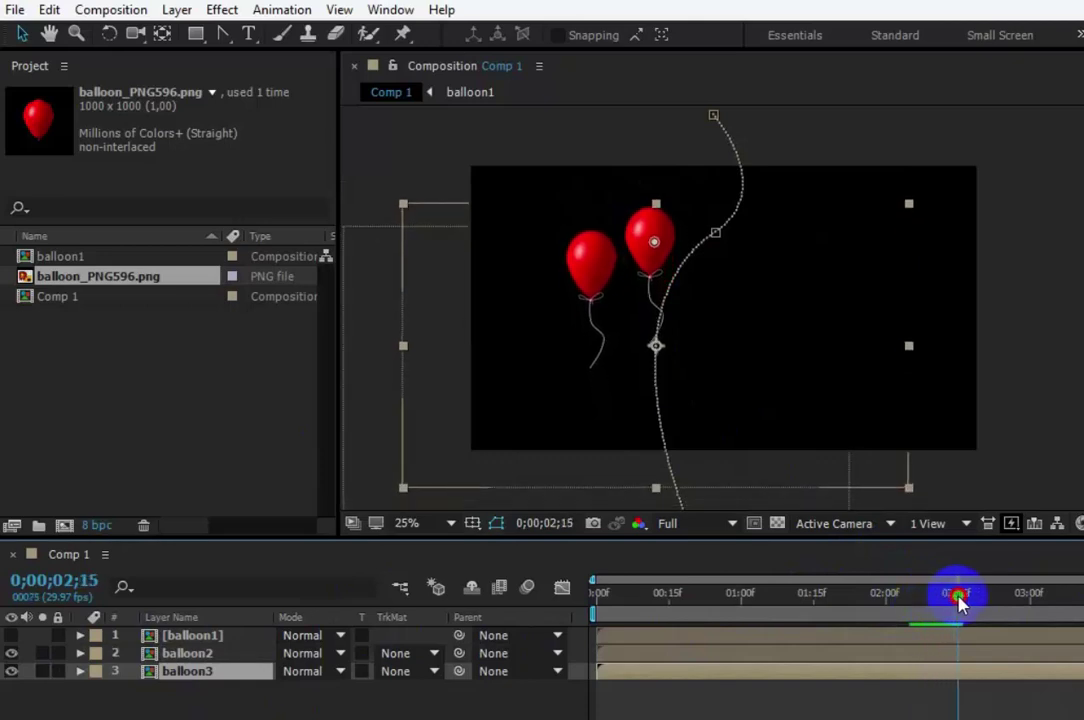
mouse_move(242, 624)
mouse_down()
mouse_move(176, 658)
mouse_move(375, 266)
mouse_up()
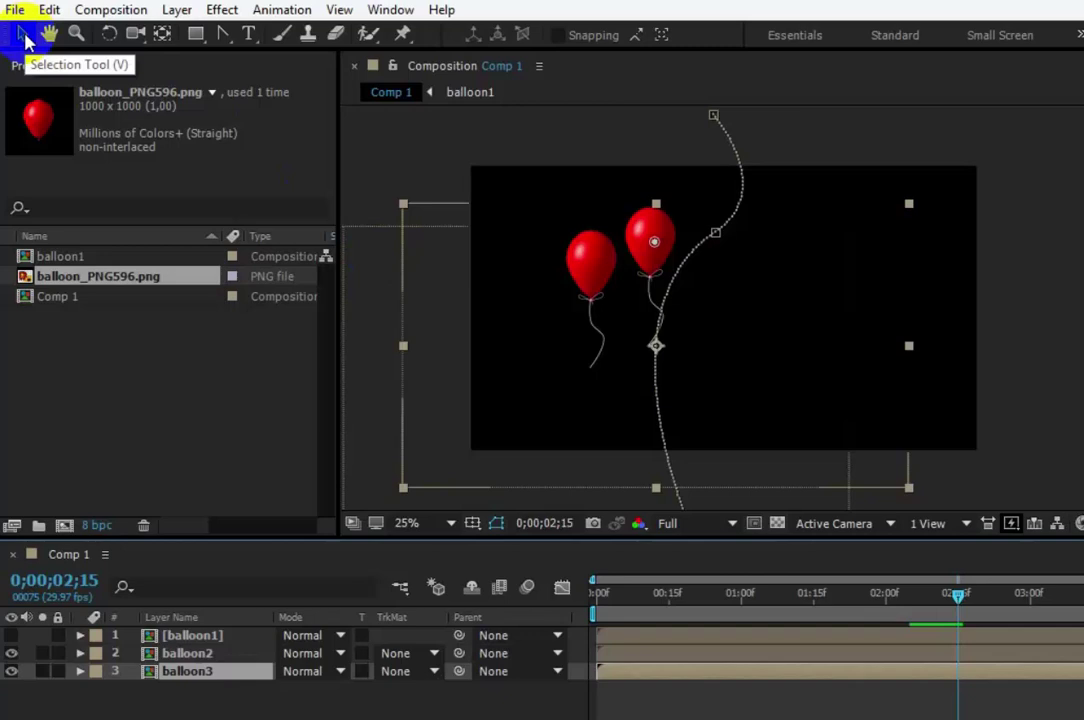
click(23, 37)
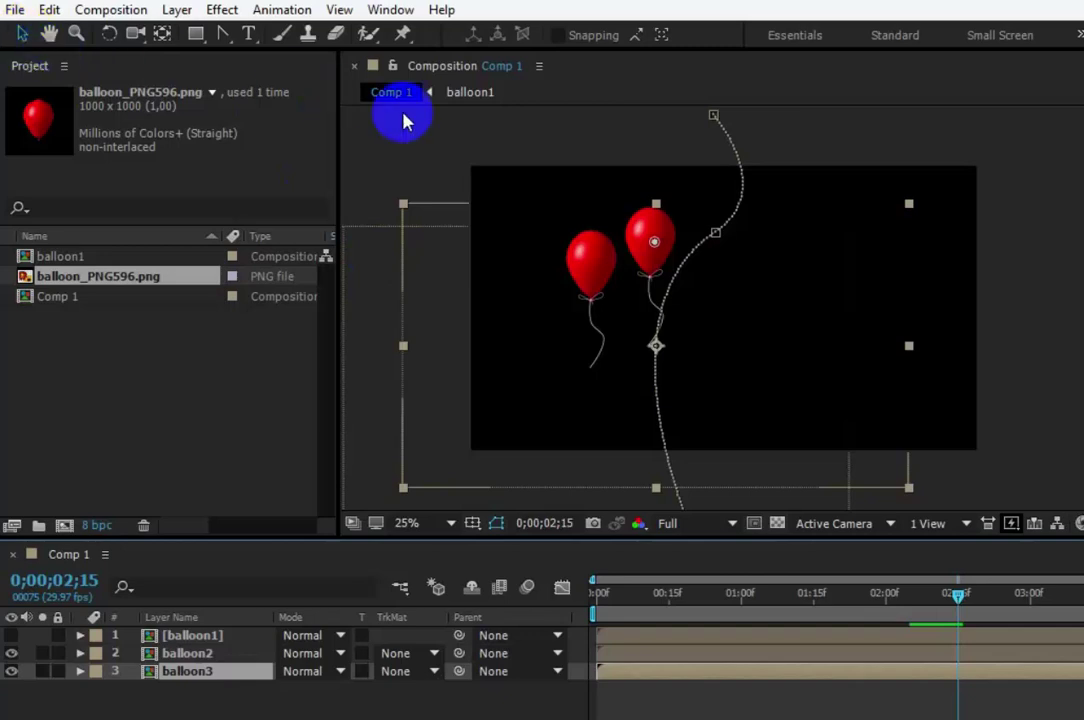
mouse_move(715, 236)
mouse_down()
mouse_move(820, 230)
mouse_move(683, 333)
mouse_move(801, 359)
mouse_move(832, 160)
mouse_move(853, 178)
mouse_up()
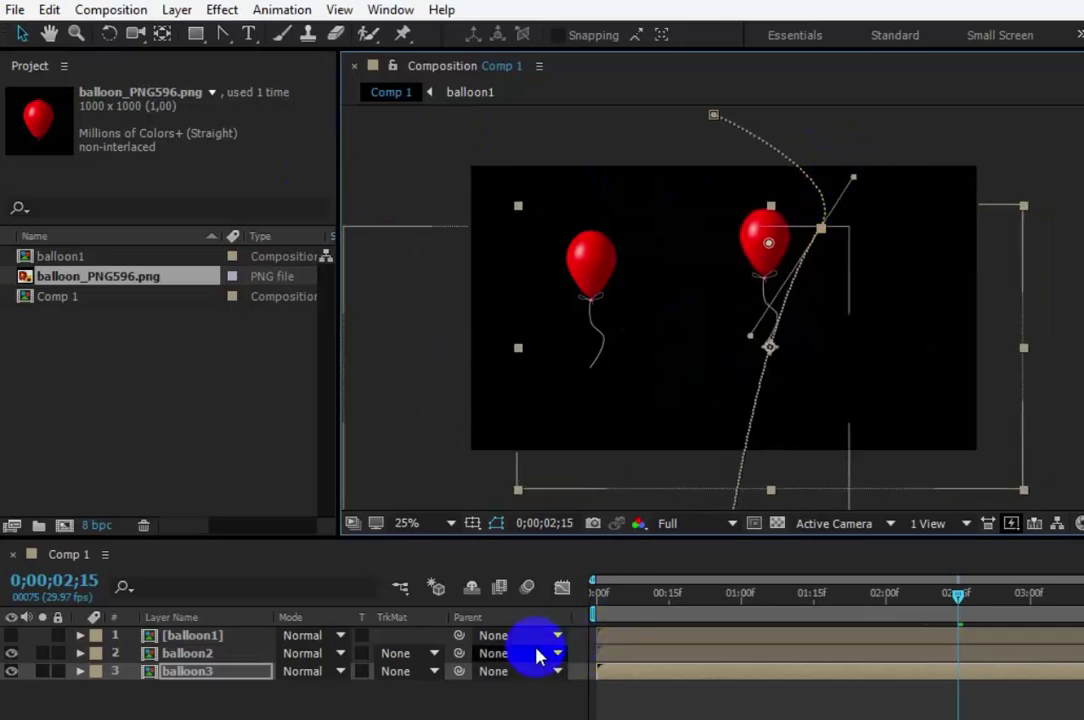
click(12, 635)
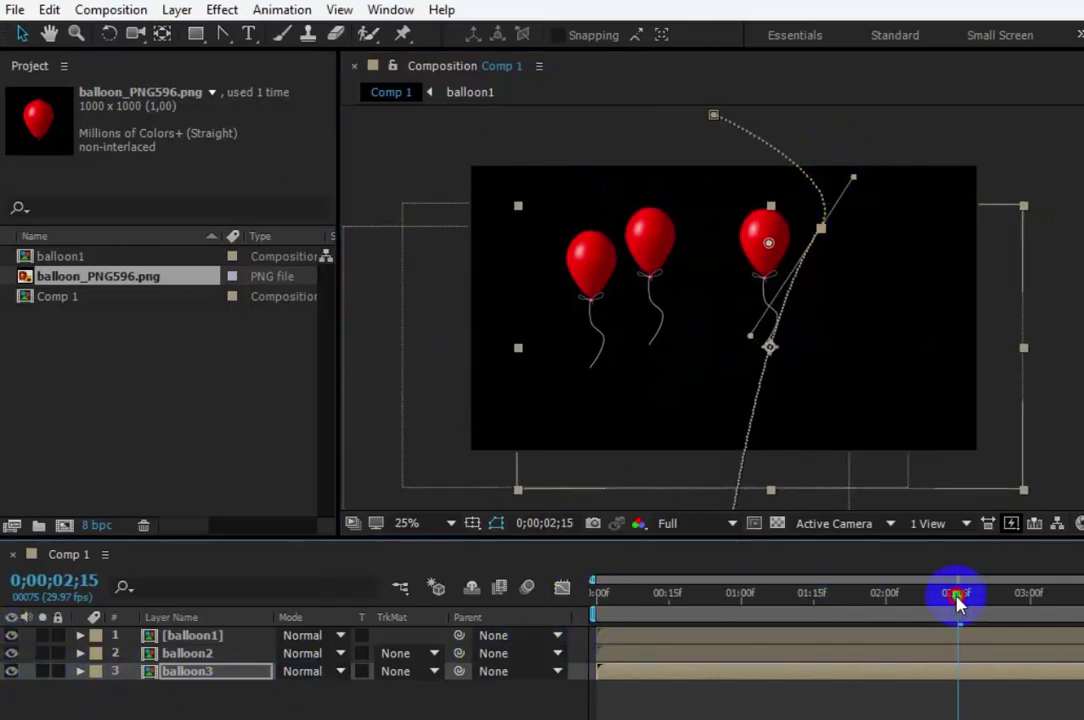
drag(956, 597, 382, 632)
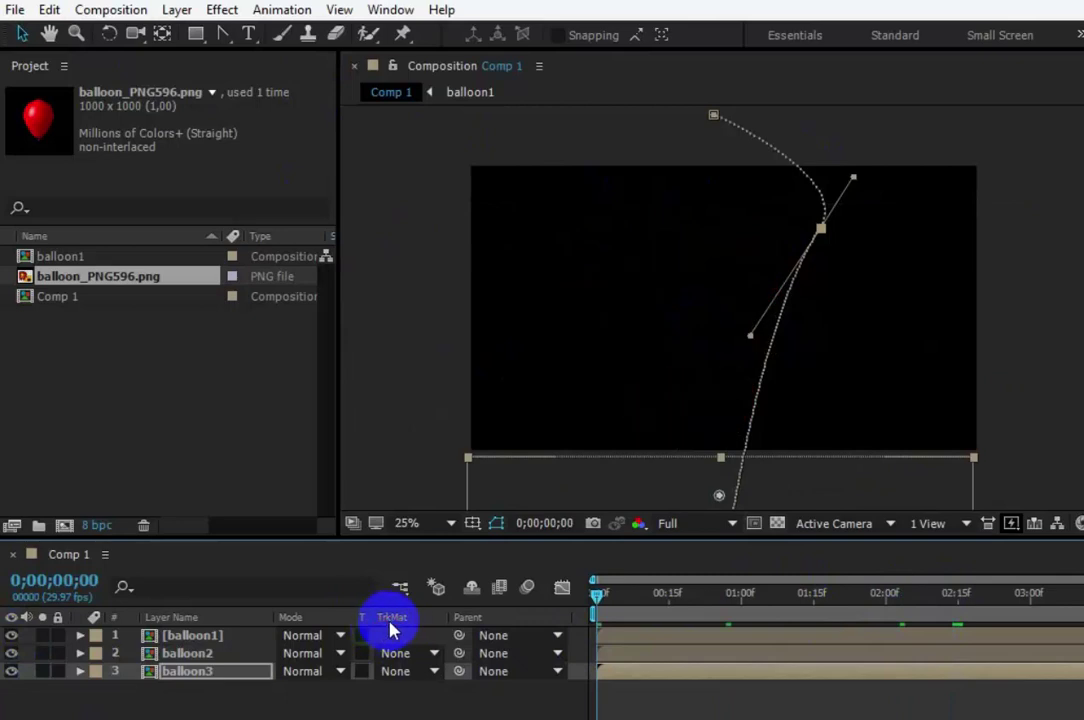
key(space)
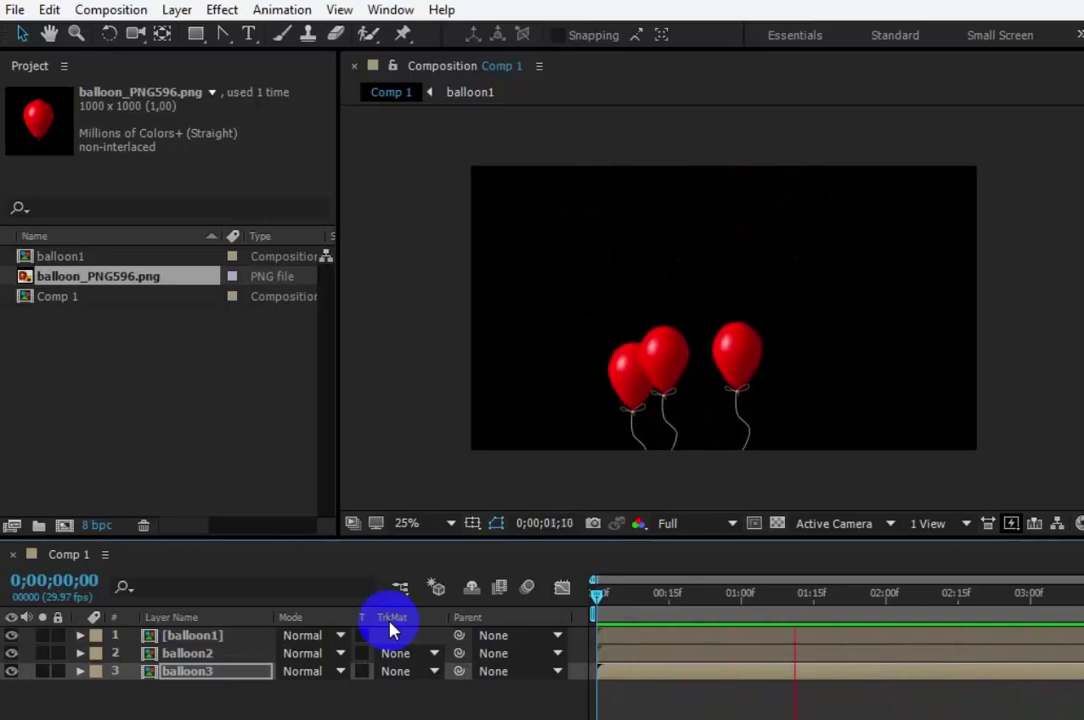
key(space)
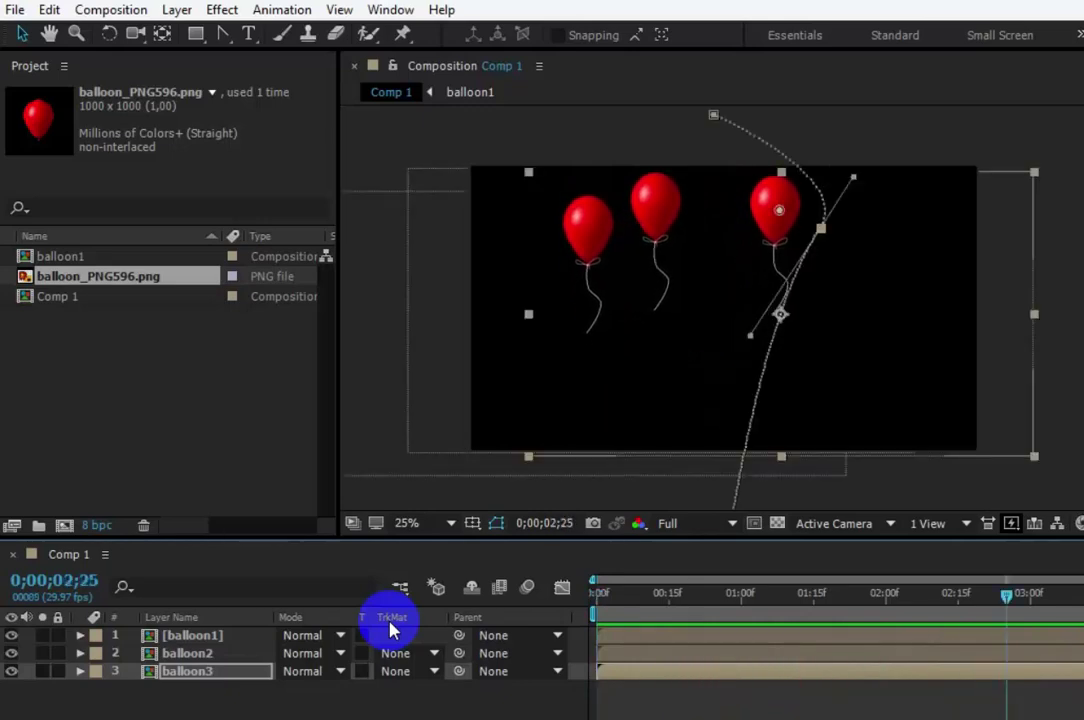
click(190, 653)
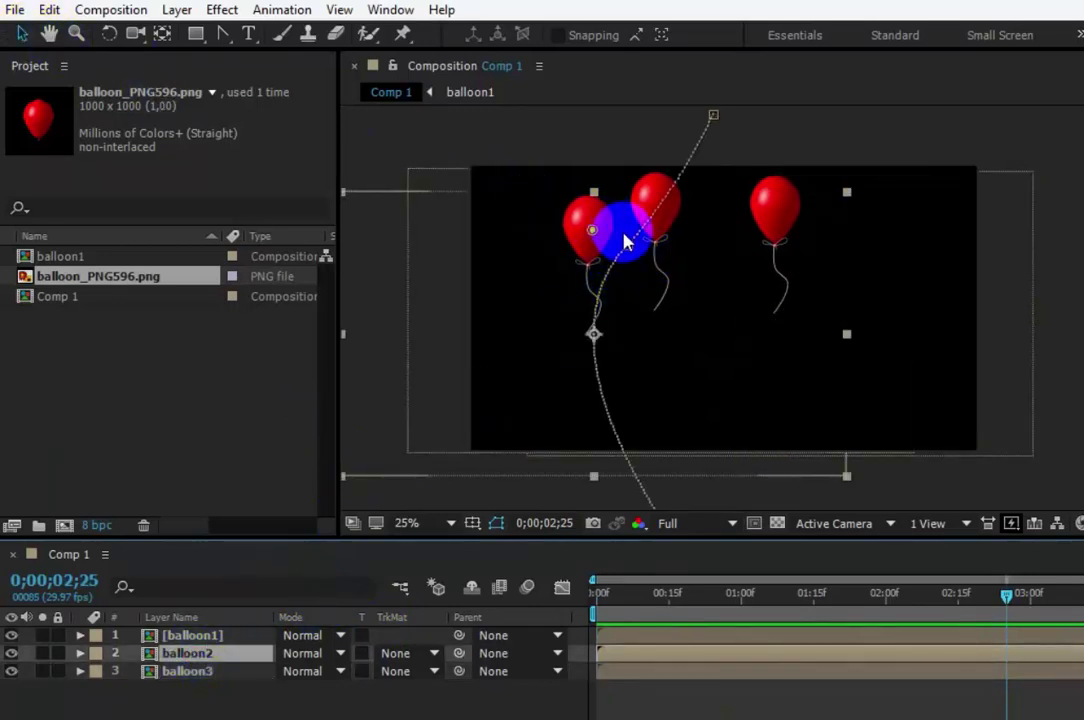
Slide balloon2's layer bar later in the timeline and preview the staggered rise from 0.
click(213, 695)
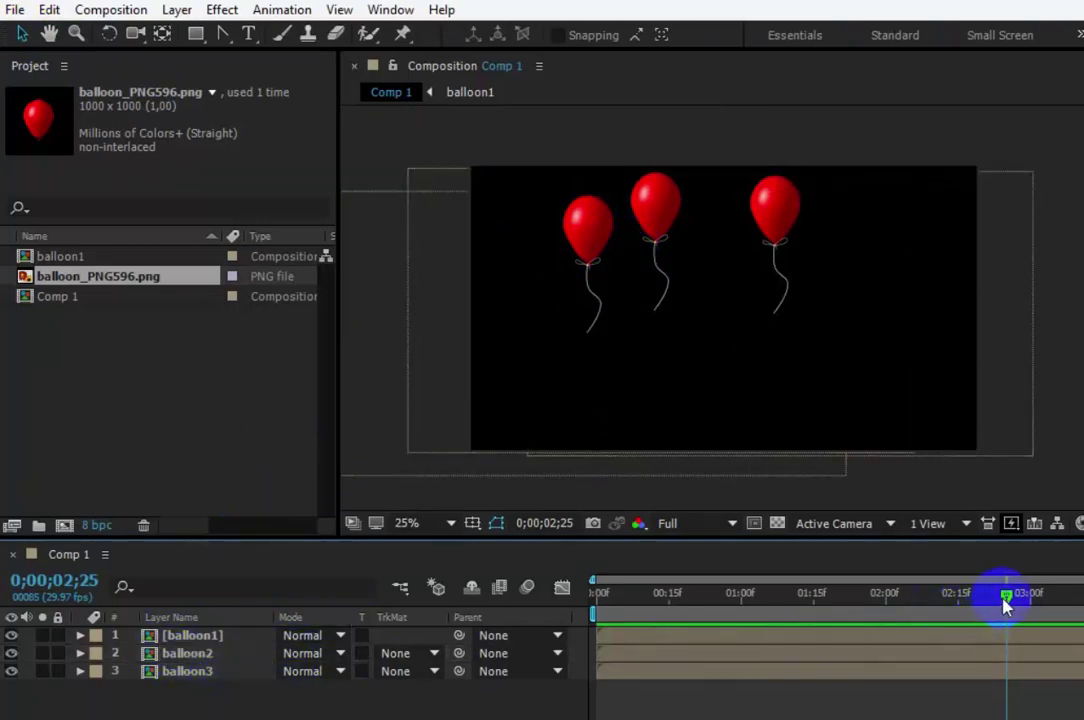
mouse_move(1005, 601)
mouse_down()
mouse_move(629, 624)
mouse_move(765, 625)
mouse_move(605, 624)
mouse_move(808, 627)
mouse_move(566, 630)
mouse_move(653, 620)
mouse_move(783, 643)
mouse_up()
mouse_move(708, 661)
mouse_down()
mouse_move(779, 653)
mouse_move(751, 655)
mouse_up()
drag(682, 603, 568, 607)
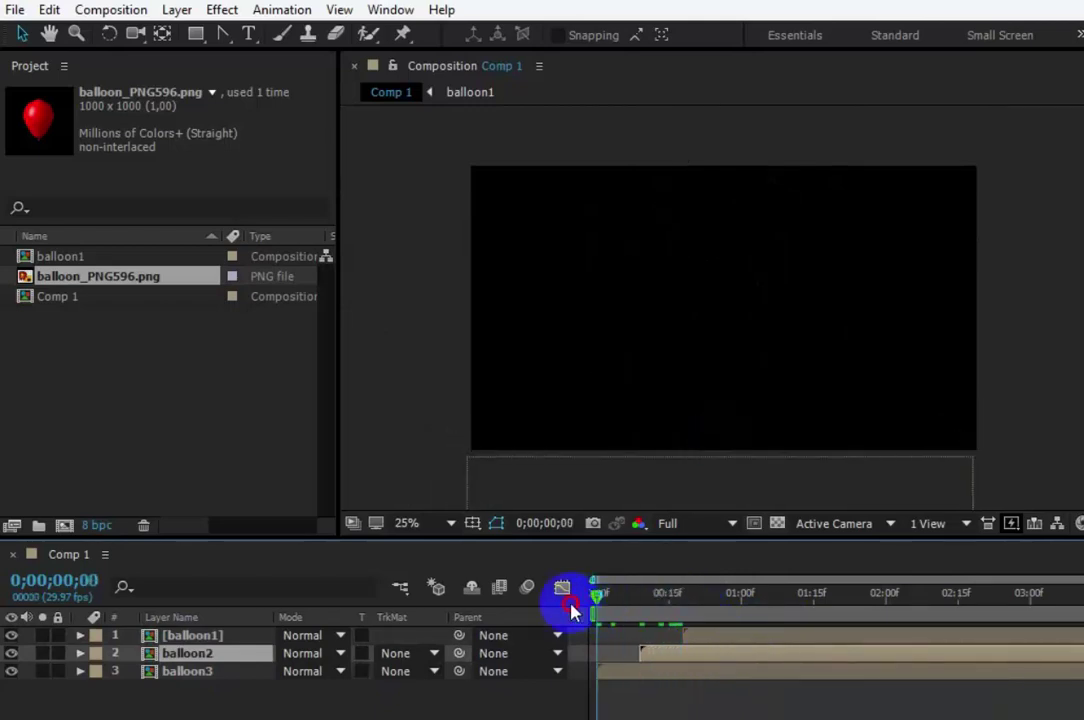
key(space)
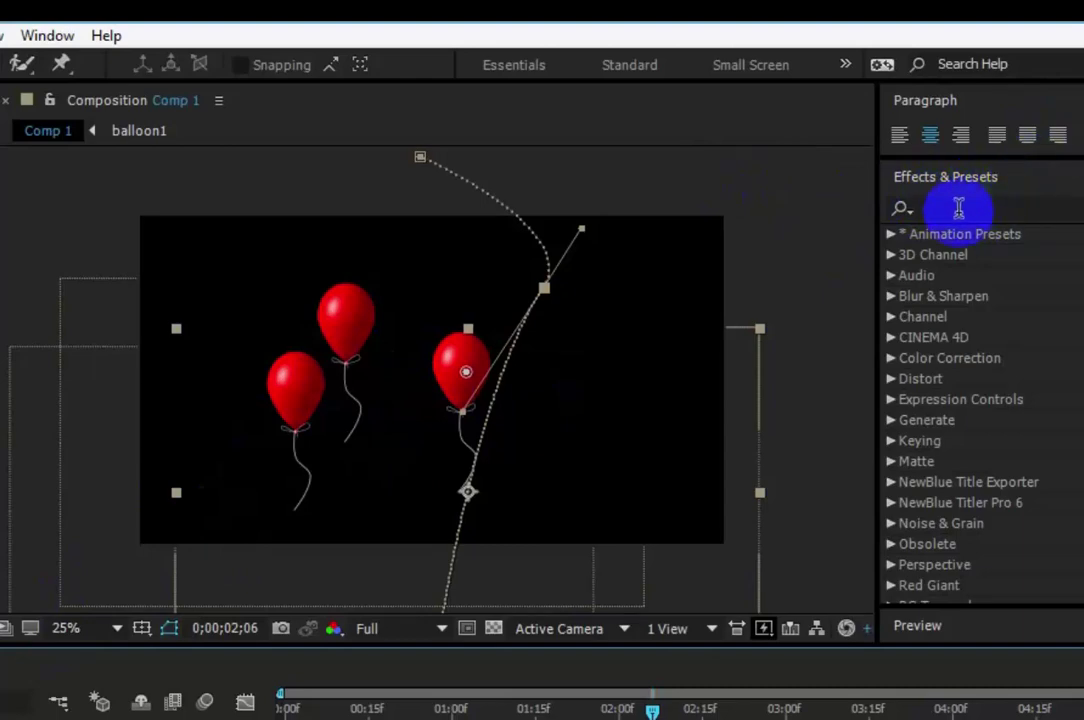
Reopen Effects & Presets, search 'c', and select Colorize - blue wash under Image - Creative.
click(48, 36)
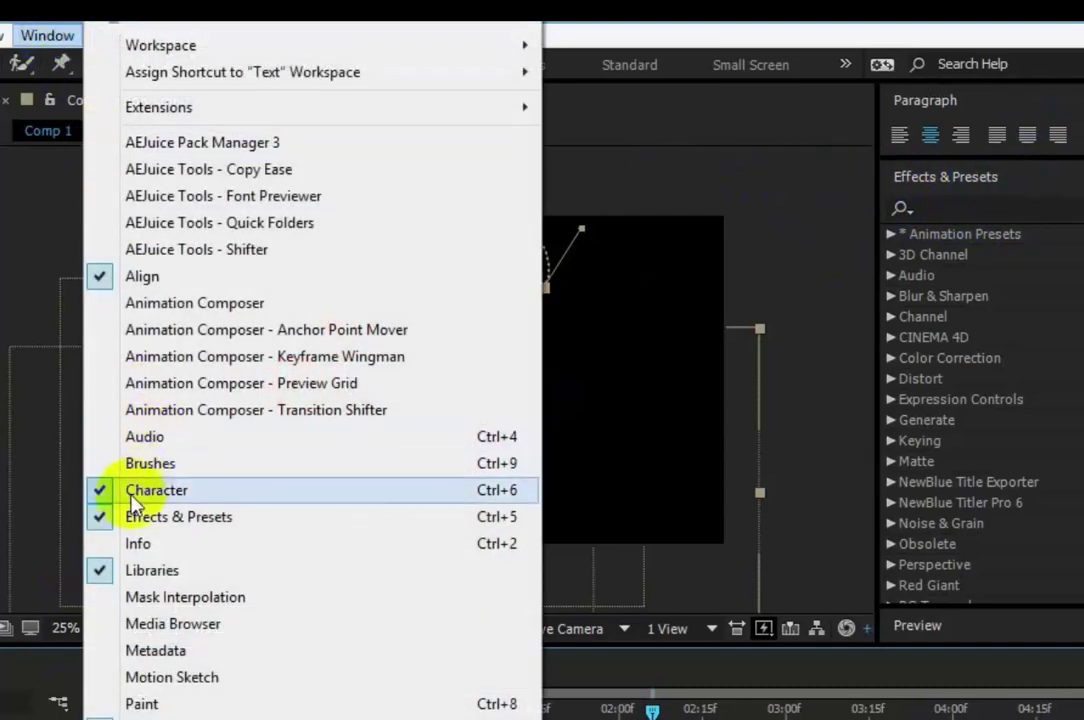
click(104, 517)
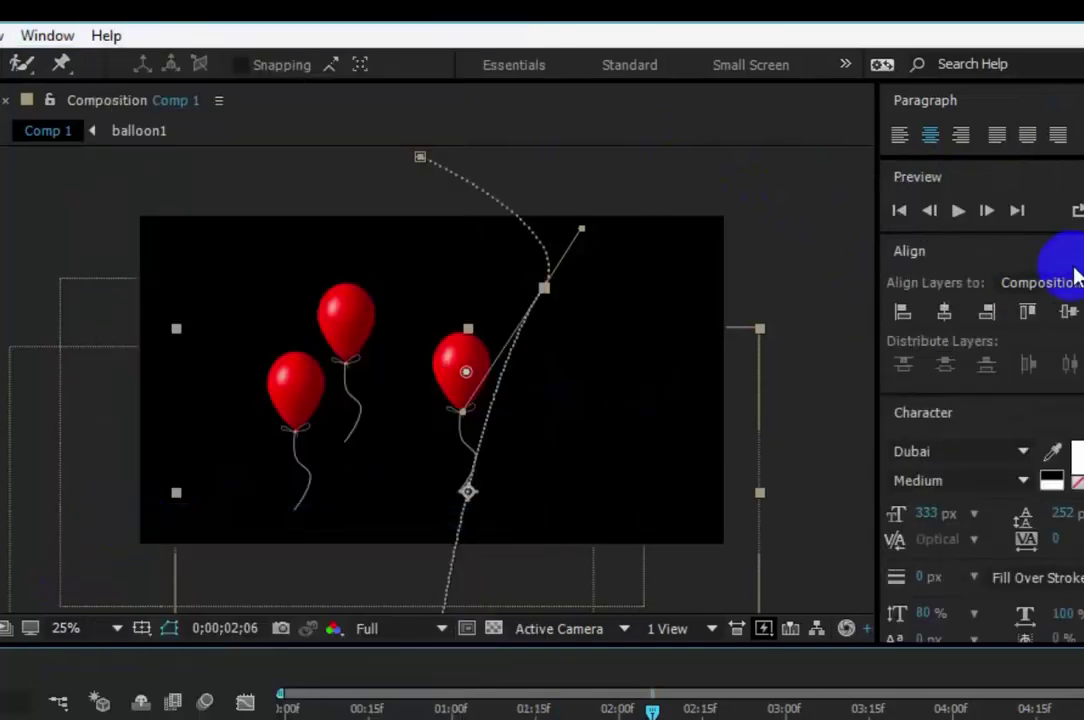
click(48, 35)
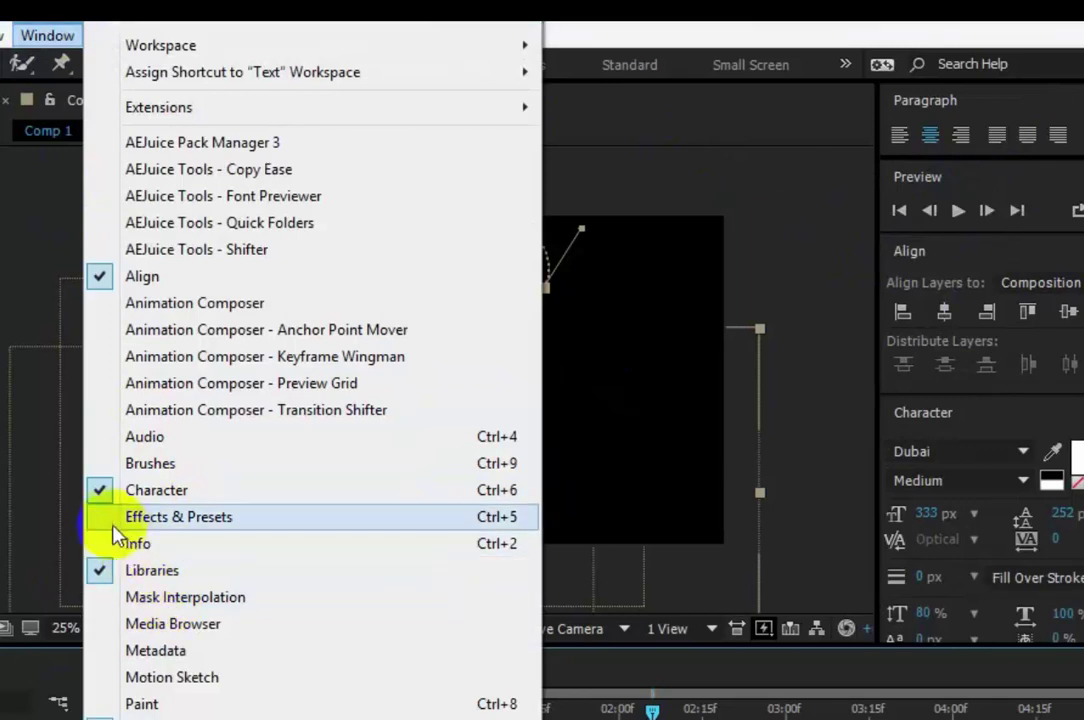
click(110, 517)
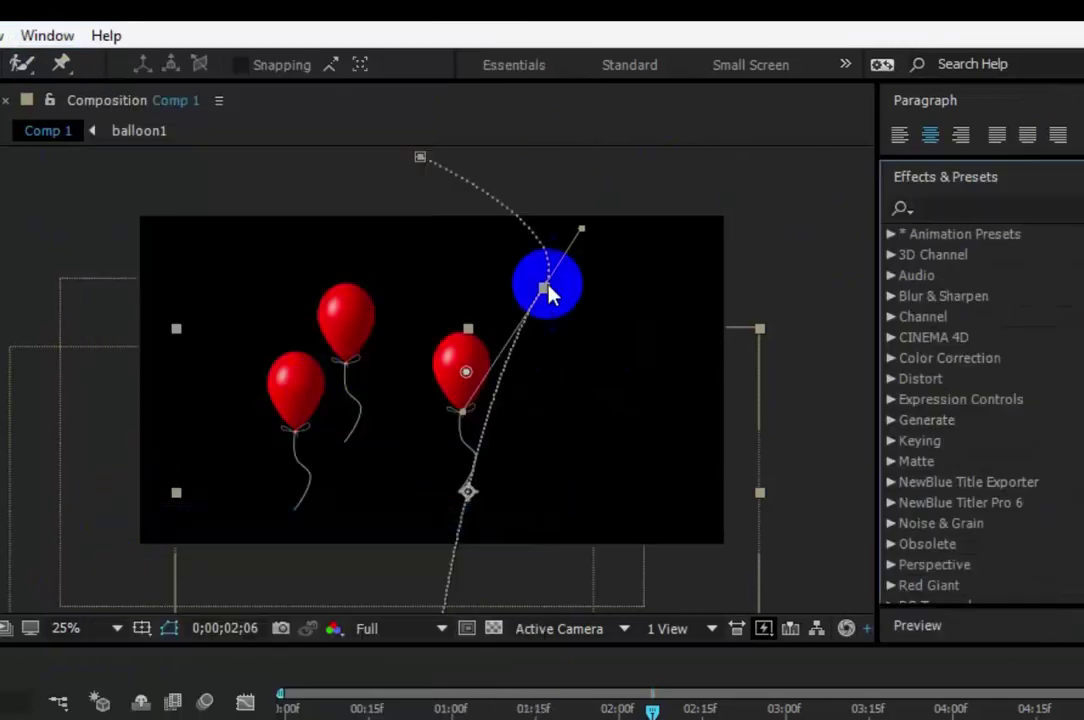
click(937, 208)
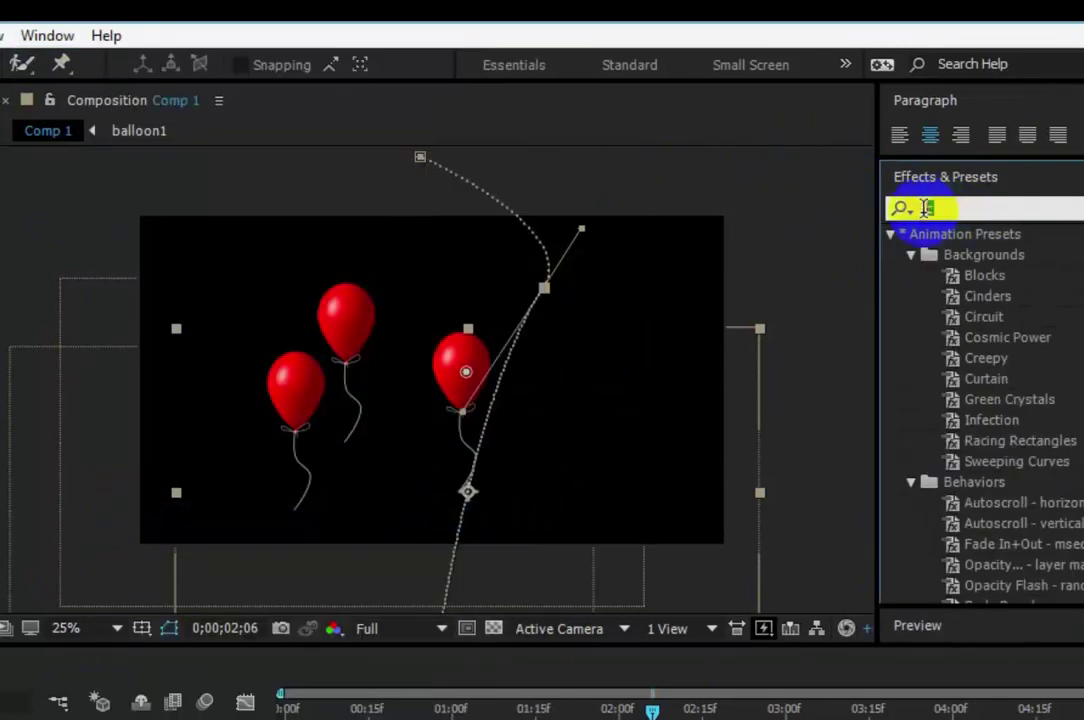
text(c)
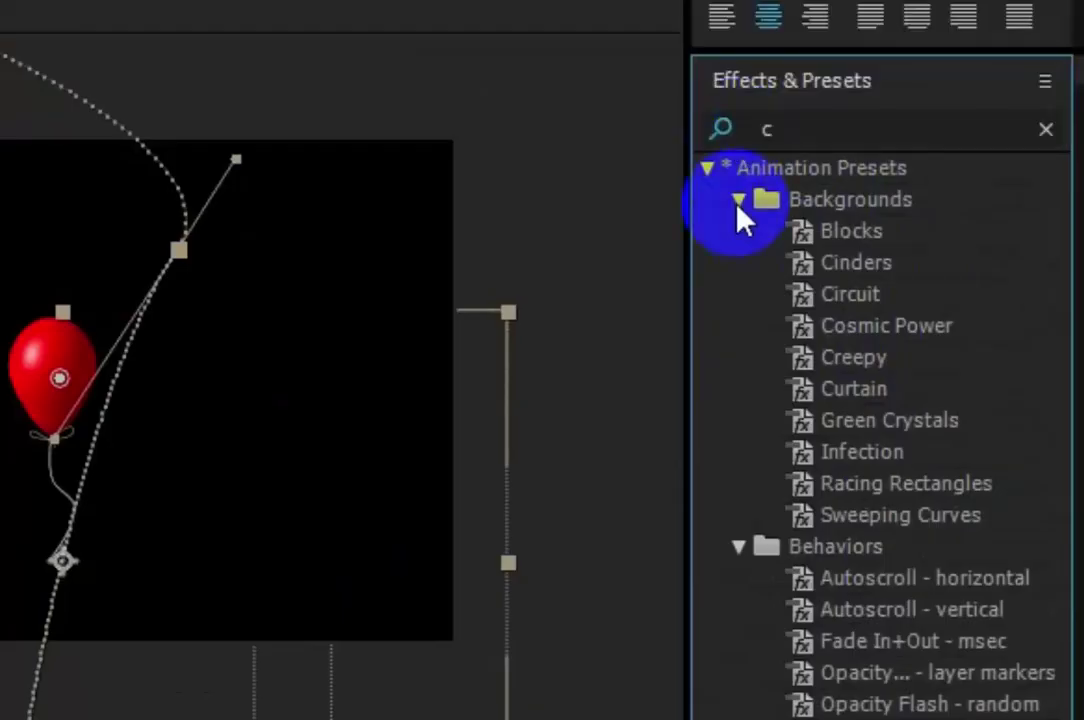
click(738, 200)
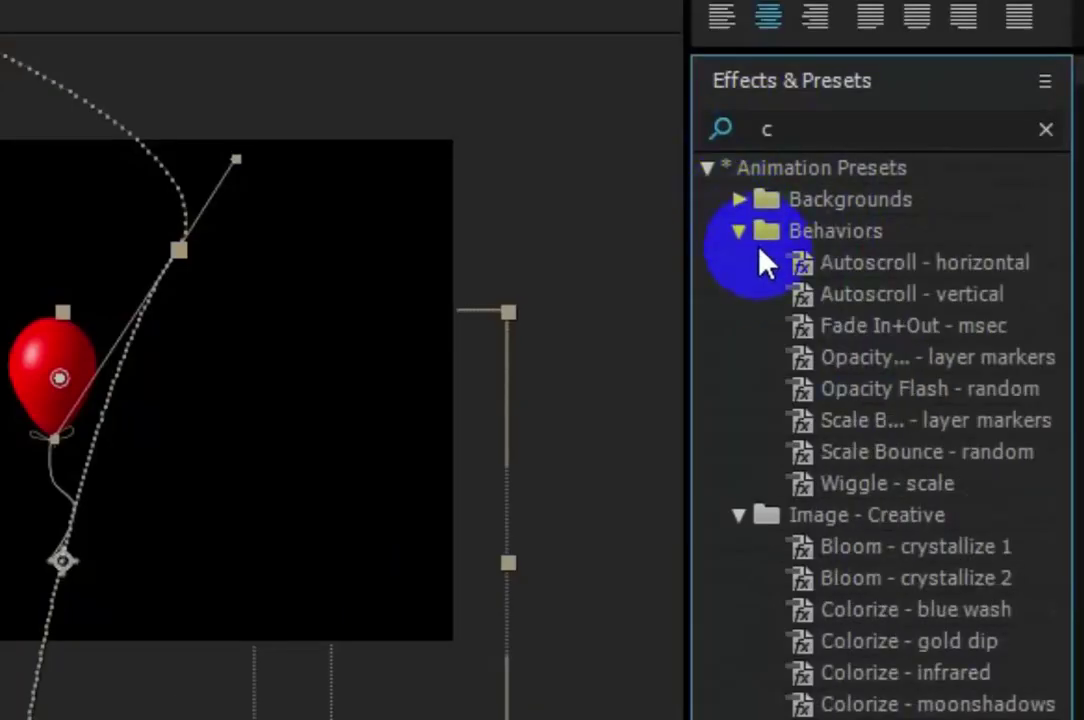
click(740, 233)
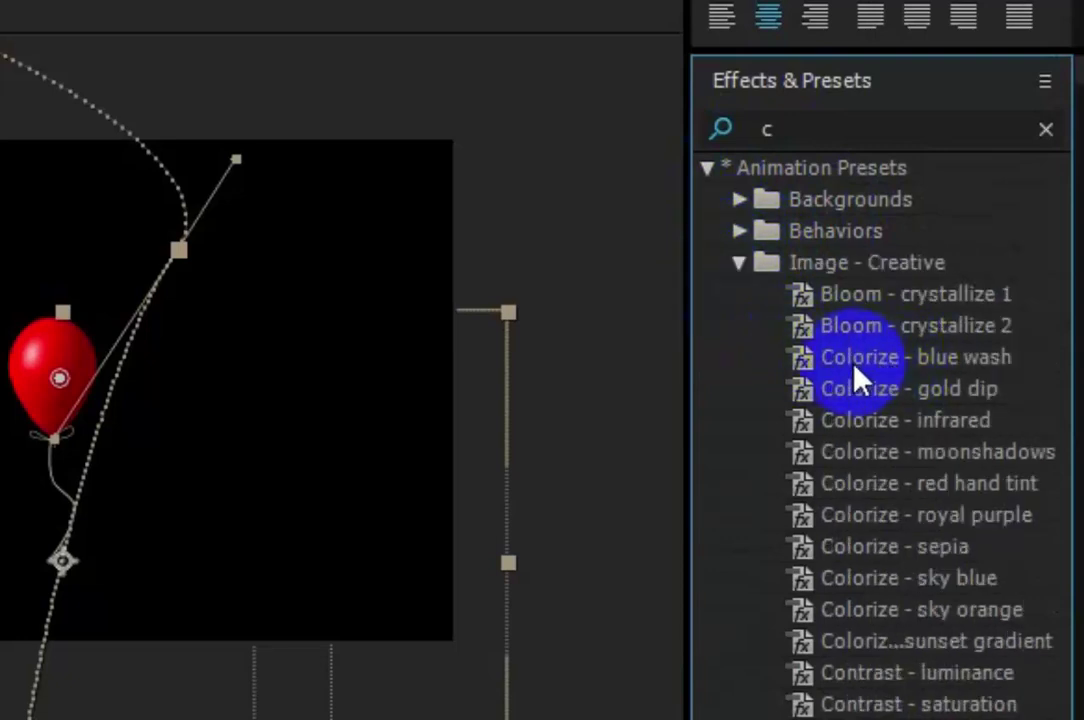
click(944, 365)
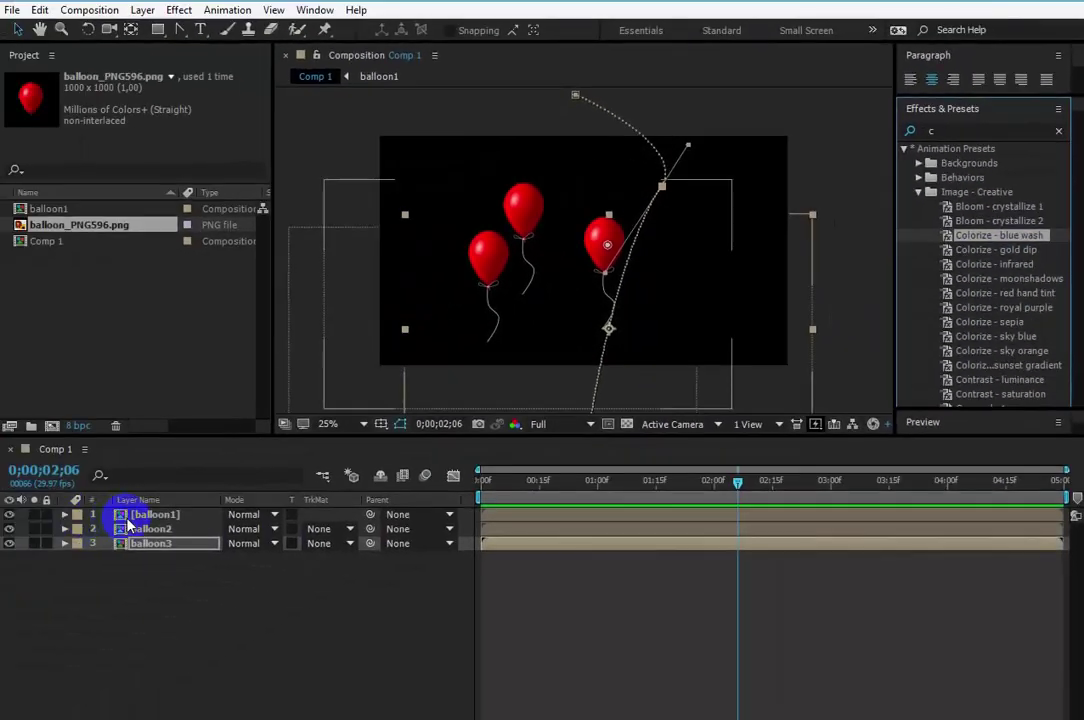
Apply Colorize - blue wash to balloon1 and set its Color Balance Hue to 100.
click(130, 514)
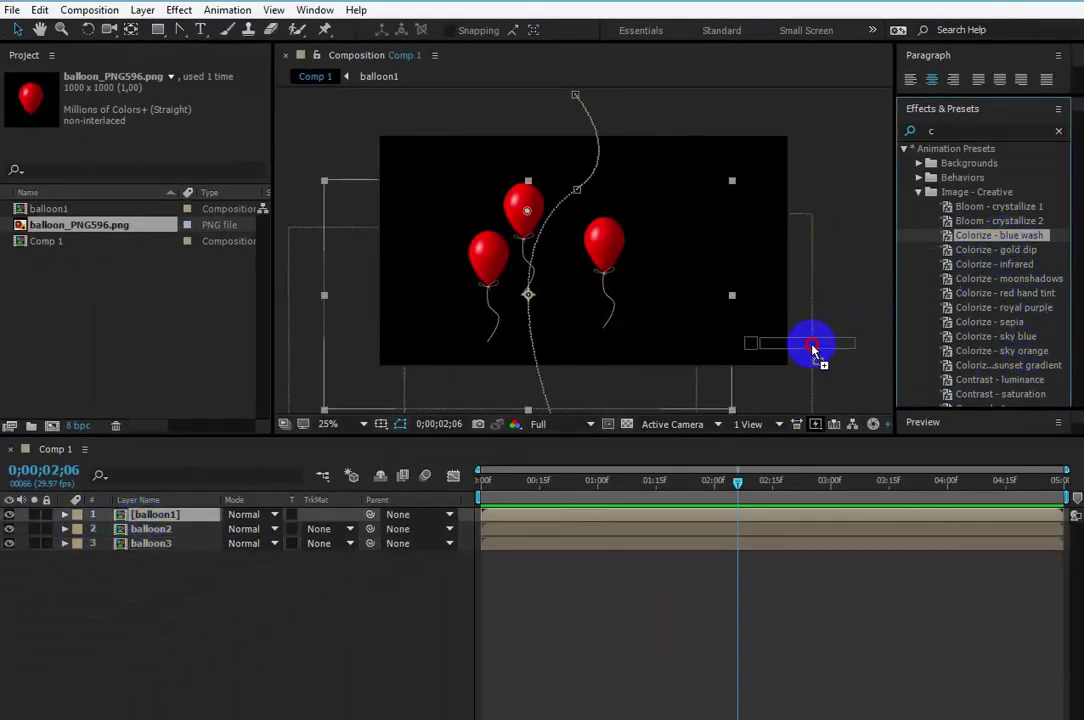
drag(1008, 240, 172, 516)
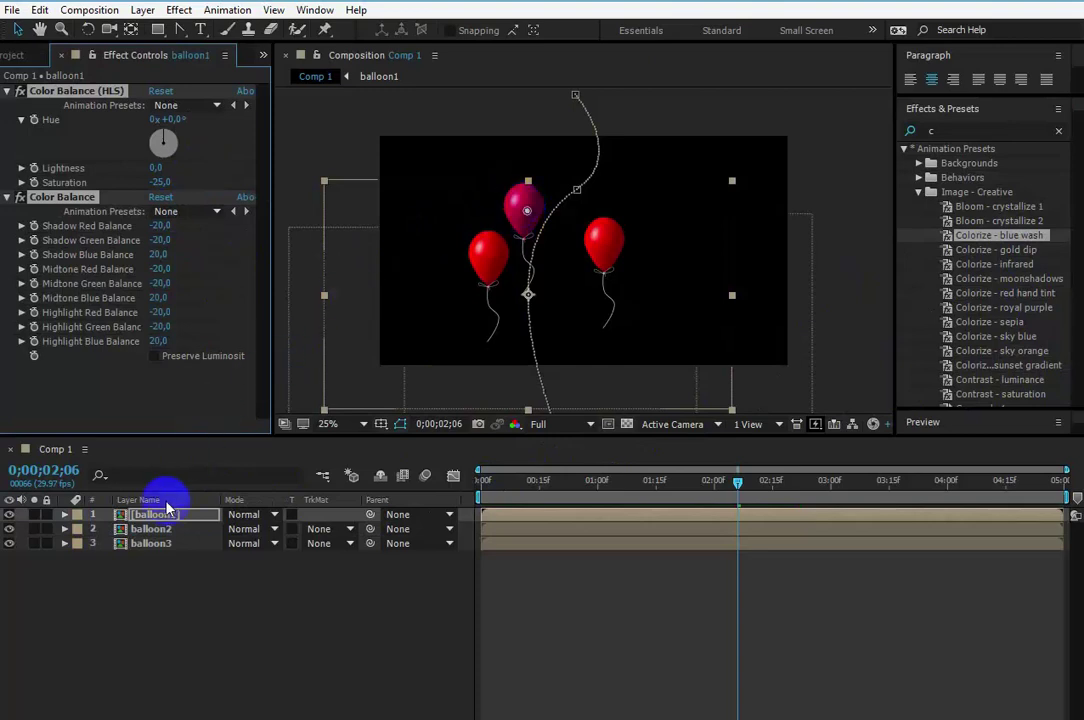
click(167, 152)
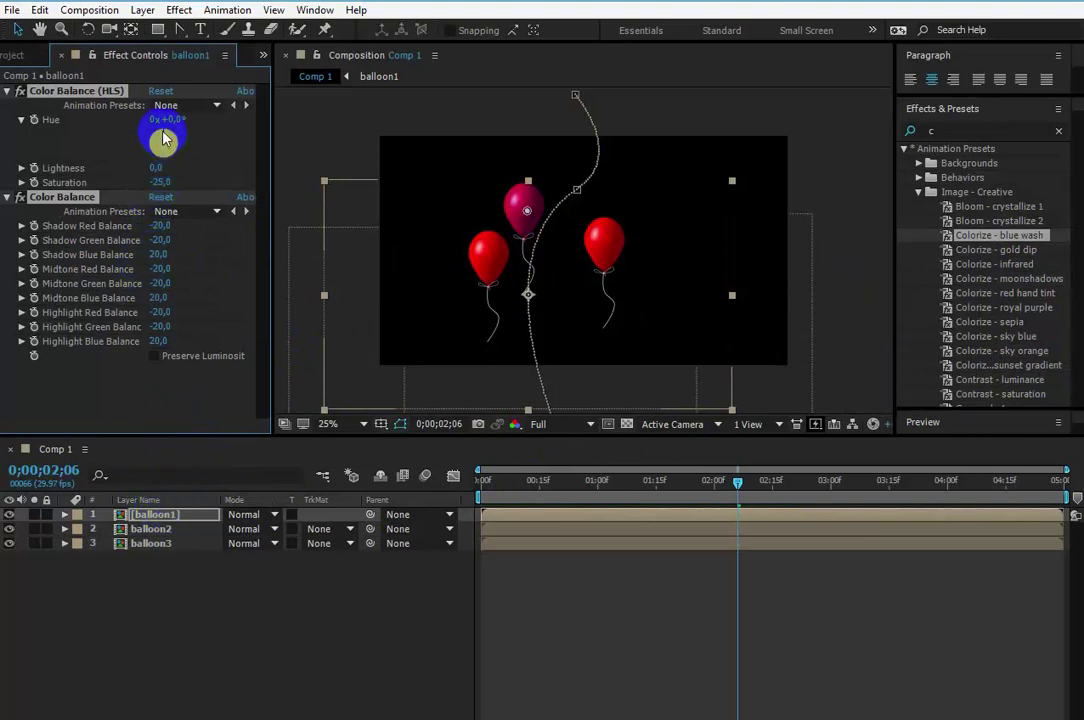
drag(163, 139, 179, 153)
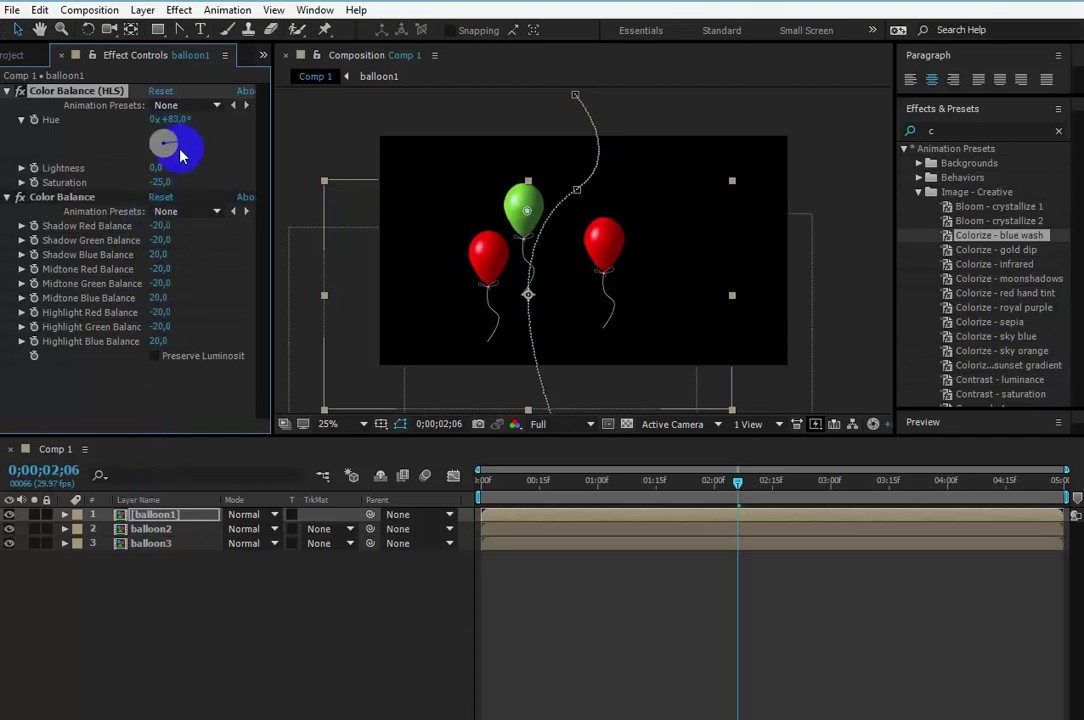
text(100)
key(Return)
Apply Colorize - blue wash to balloon2 and rotate its Hue to about -48°.
click(147, 532)
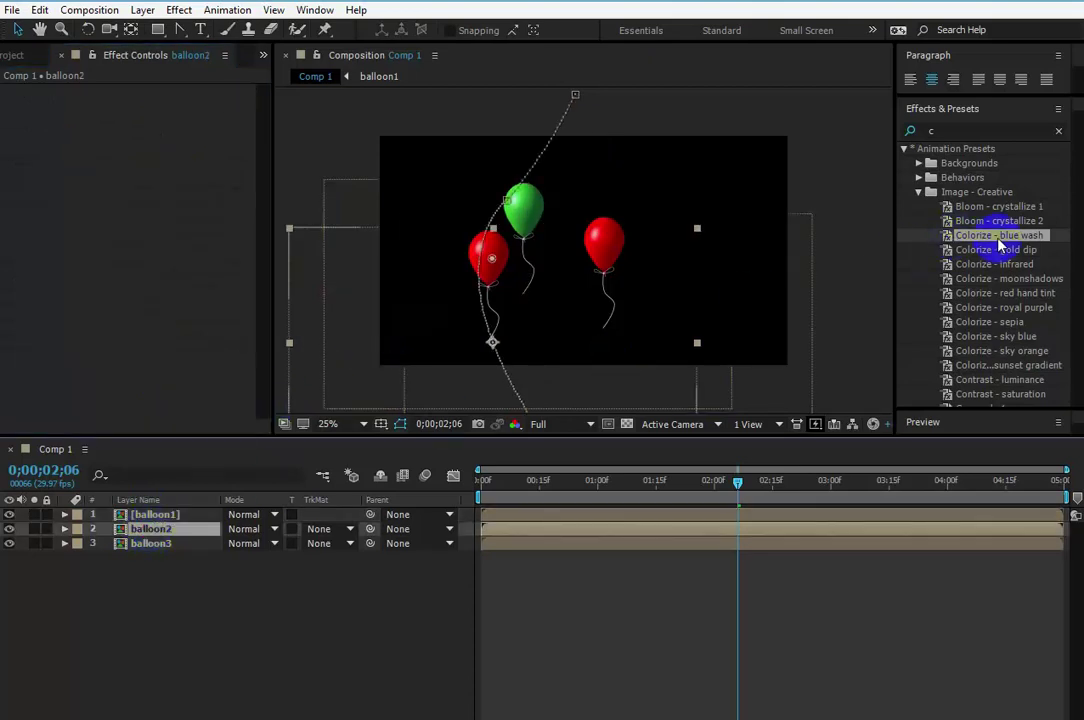
drag(1003, 243, 168, 535)
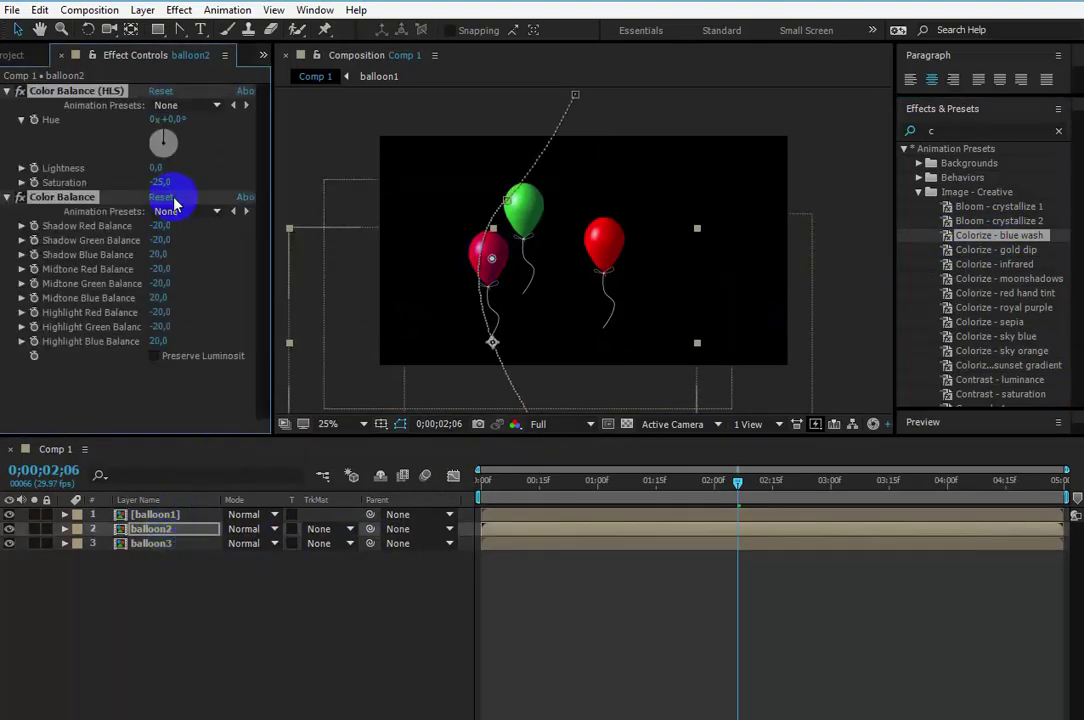
mouse_move(163, 140)
mouse_down()
mouse_move(178, 167)
mouse_move(135, 140)
mouse_move(147, 162)
mouse_up()
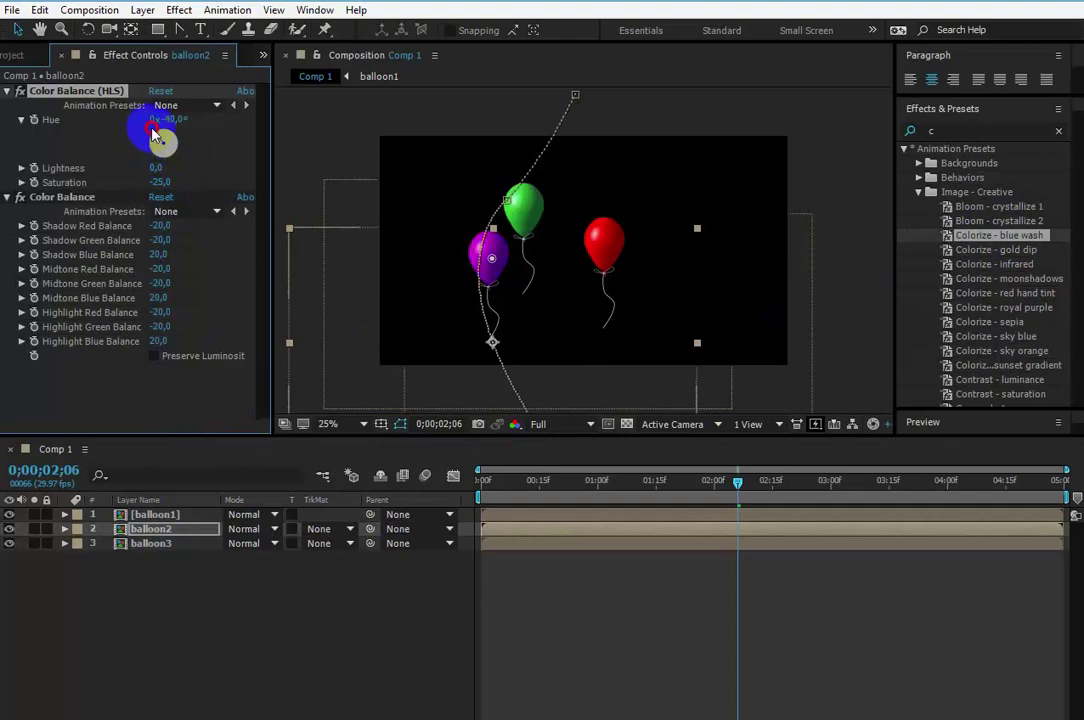
drag(155, 138, 152, 134)
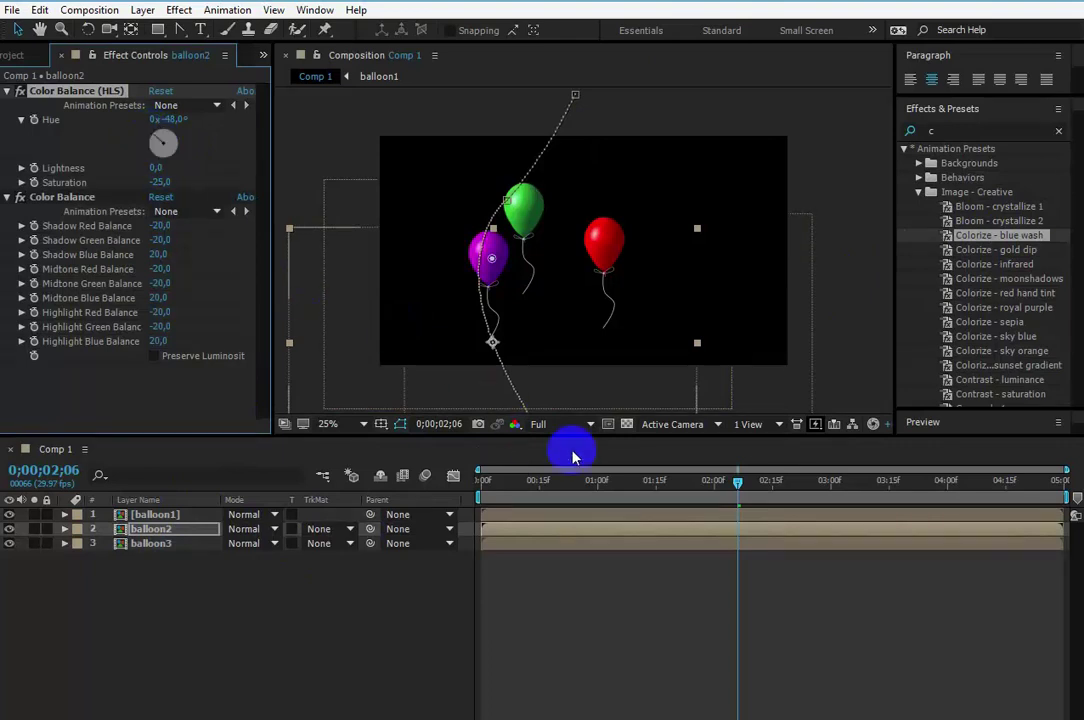
drag(737, 486, 430, 497)
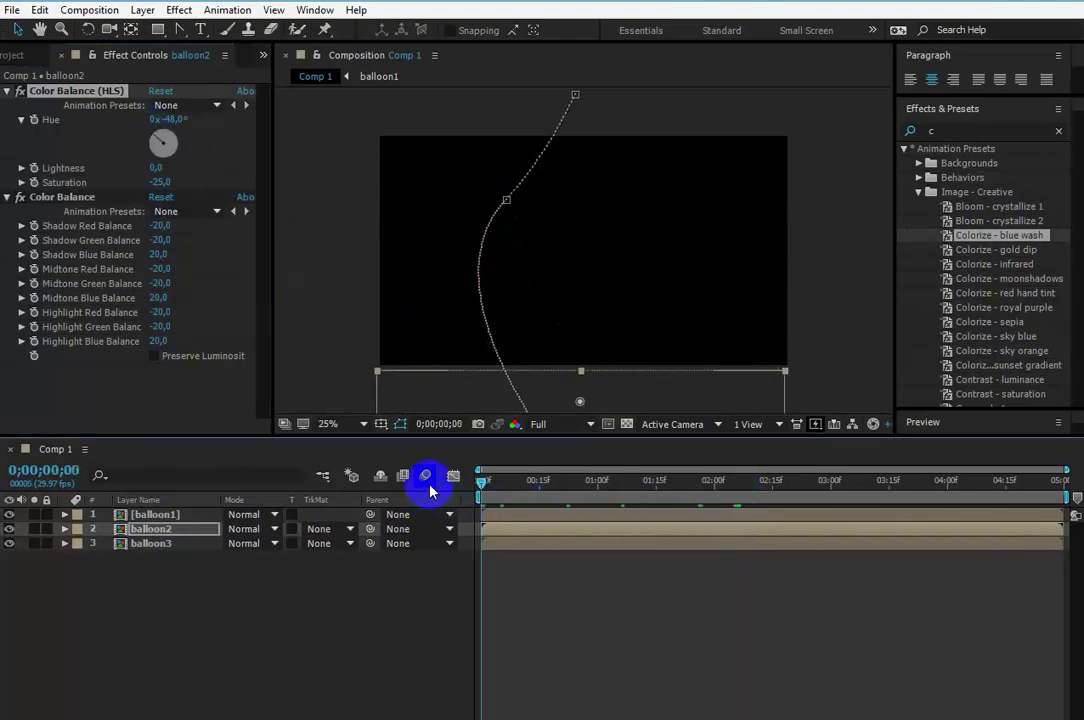
key(space)
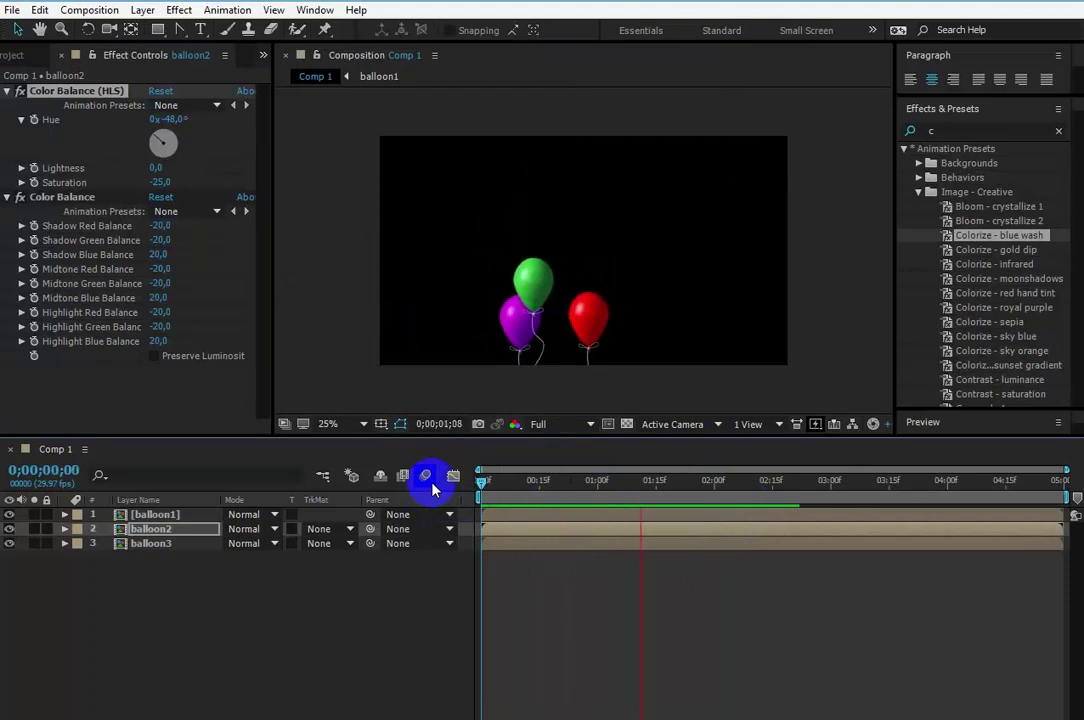